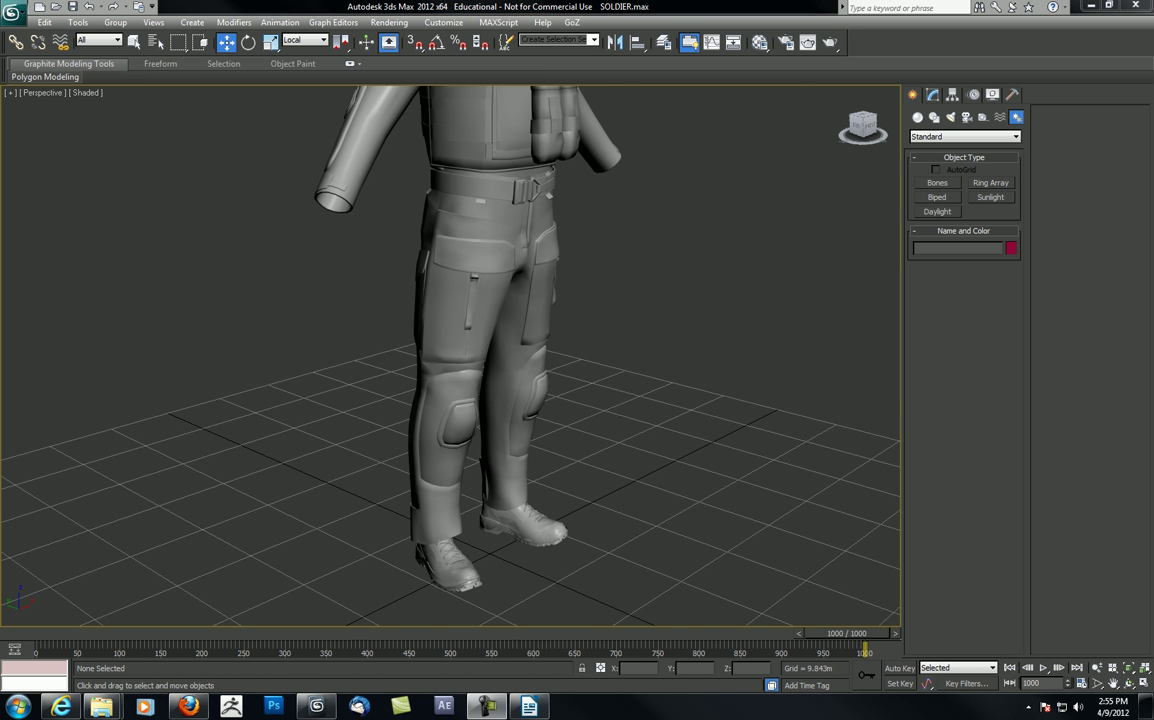
Show the soldier's legs in the Left view with wireframe display
middle_drag(752, 389, 733, 381)
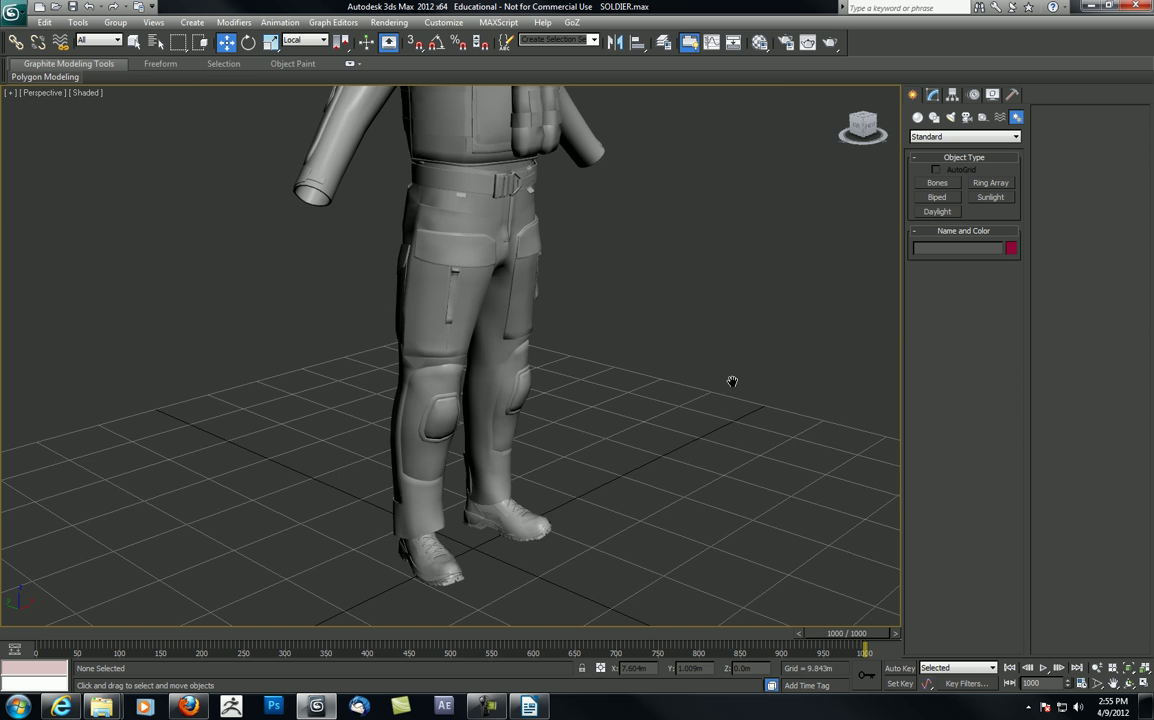
key(l)
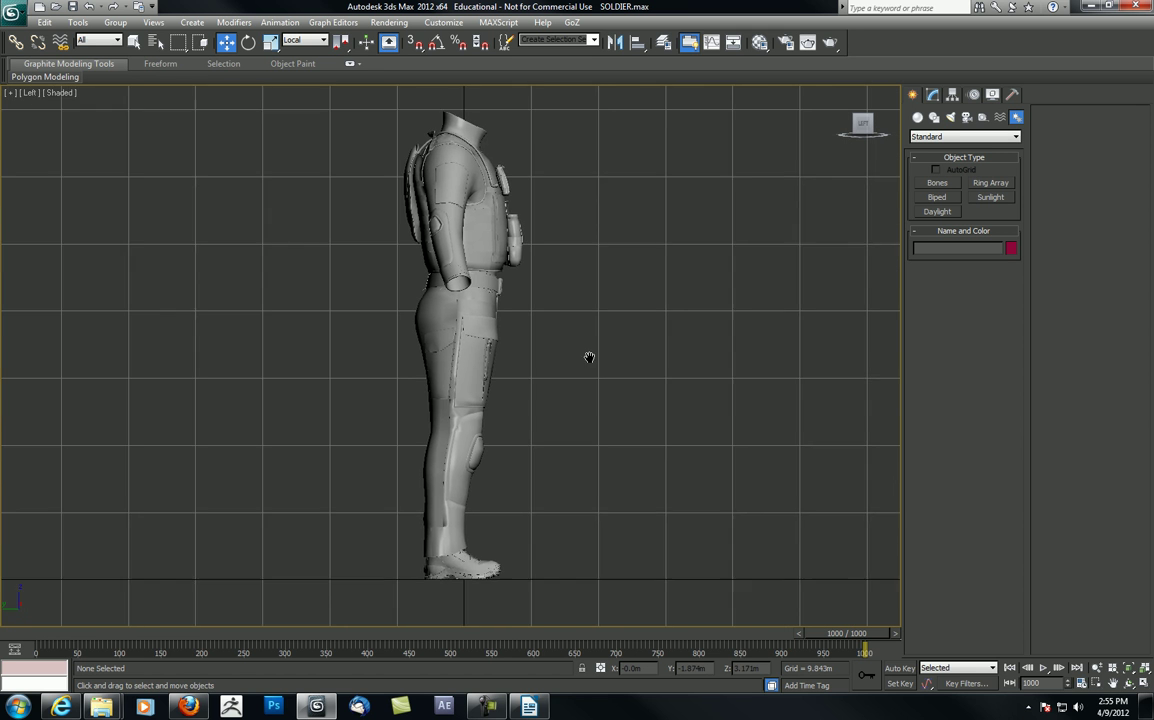
scroll(590, 358, up, 2)
mouse_move(590, 358)
middle_down()
mouse_move(566, 311)
mouse_move(577, 347)
middle_up()
key(F3)
scroll(566, 311, up, 2)
scroll(577, 350, down, 2)
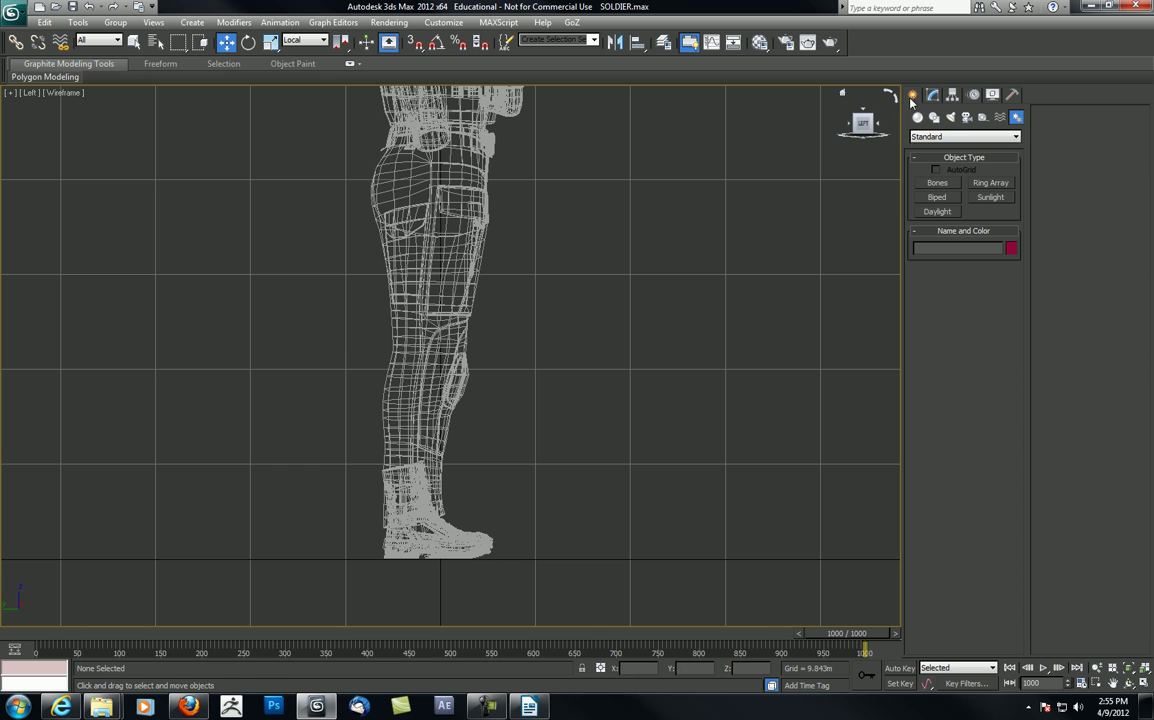
Draw a sample leg bone chain with a bent knee and a foot in the empty space beside the soldier
click(937, 184)
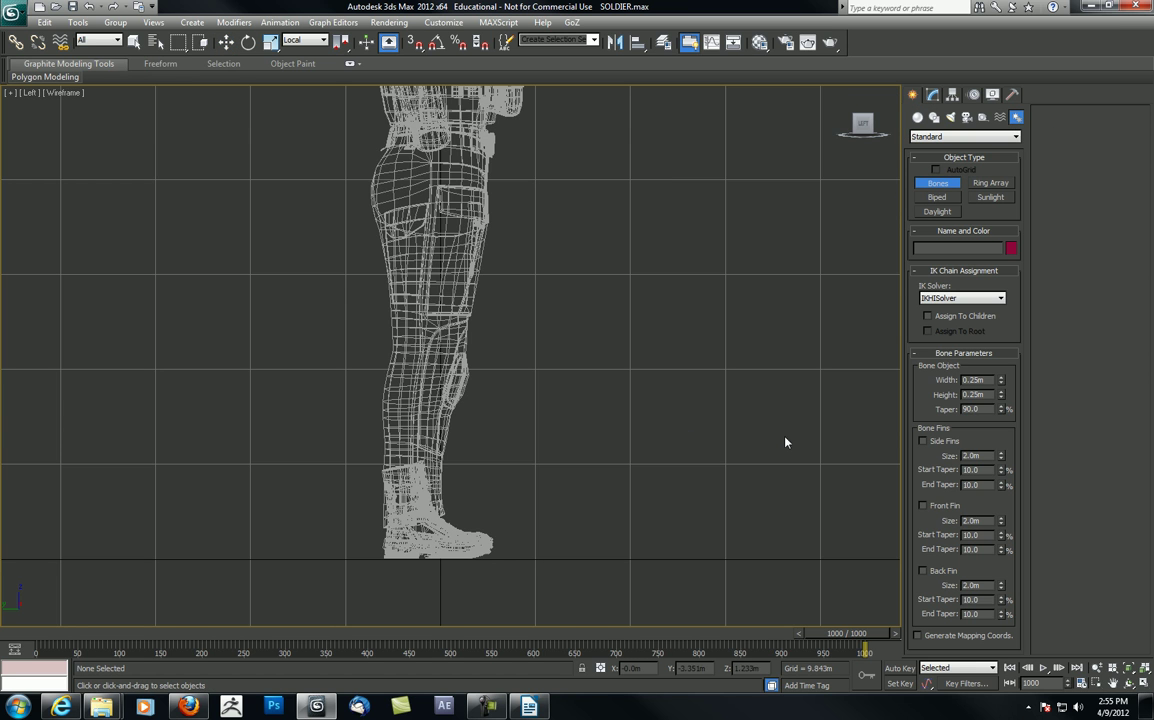
double_click(983, 379)
key(Tab)
key(Tab)
click(768, 192)
click(683, 300)
click(757, 407)
click(770, 488)
right_click(772, 489)
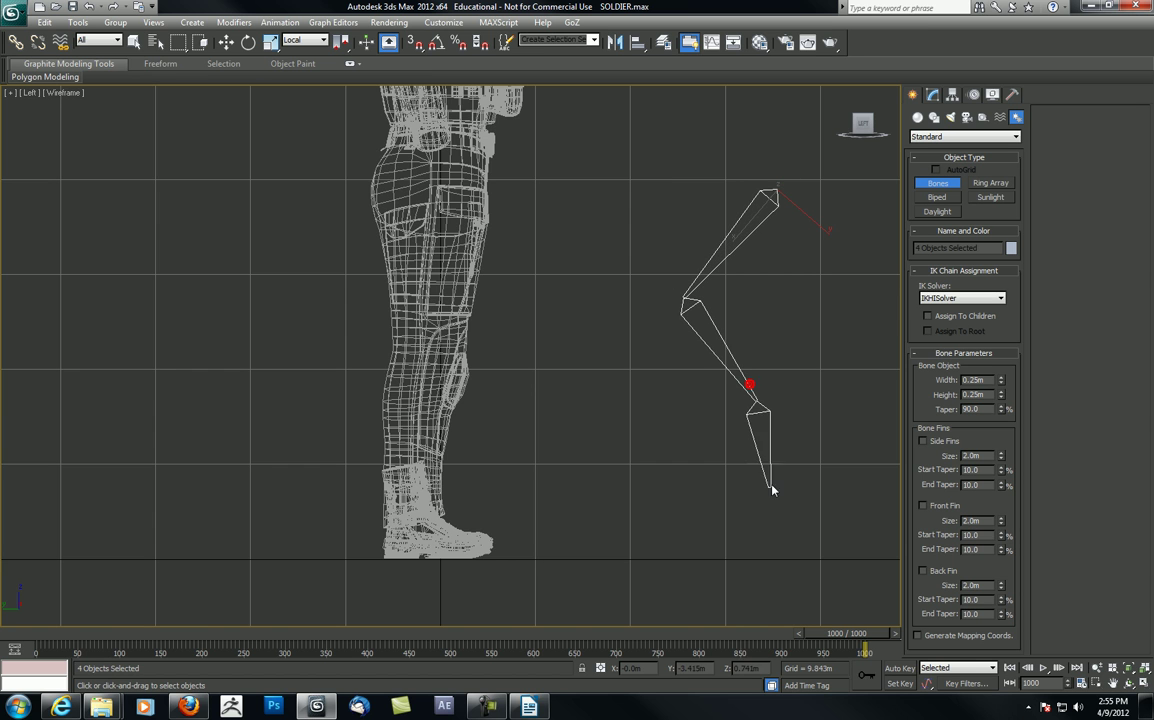
click(755, 494)
click(649, 508)
right_click(631, 456)
middle_drag(758, 290, 727, 271)
right_click(779, 267)
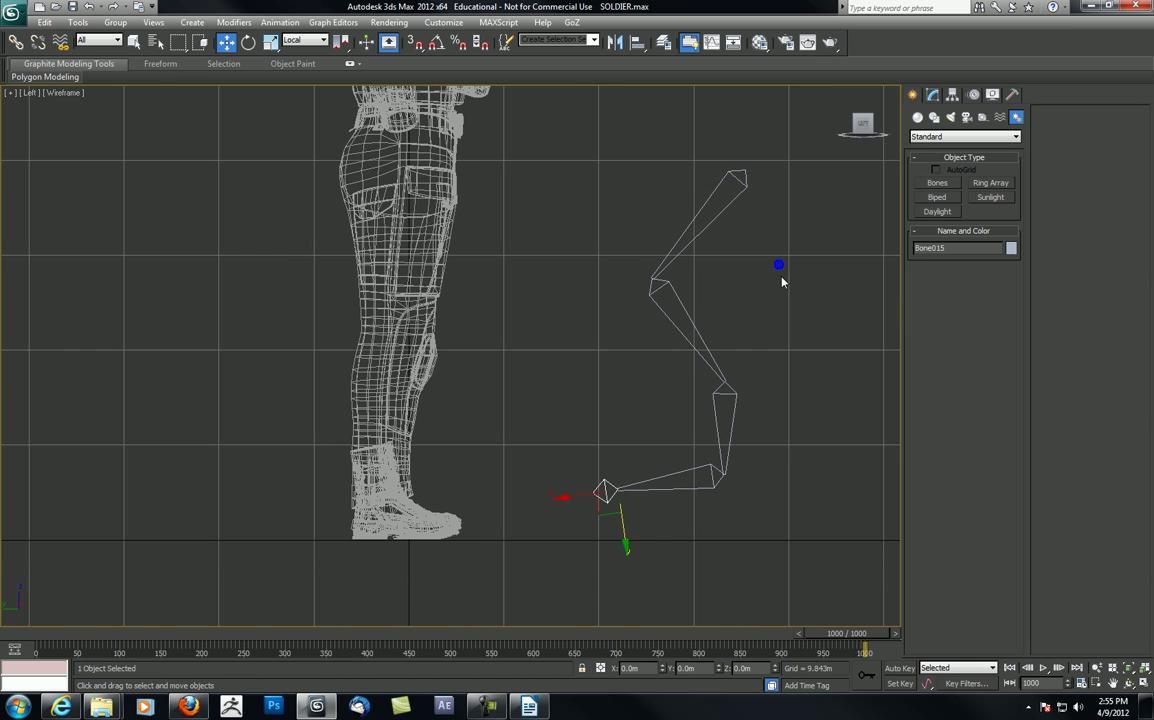
Select the whole sample bone chain beside the soldier and delete it
double_click(723, 213)
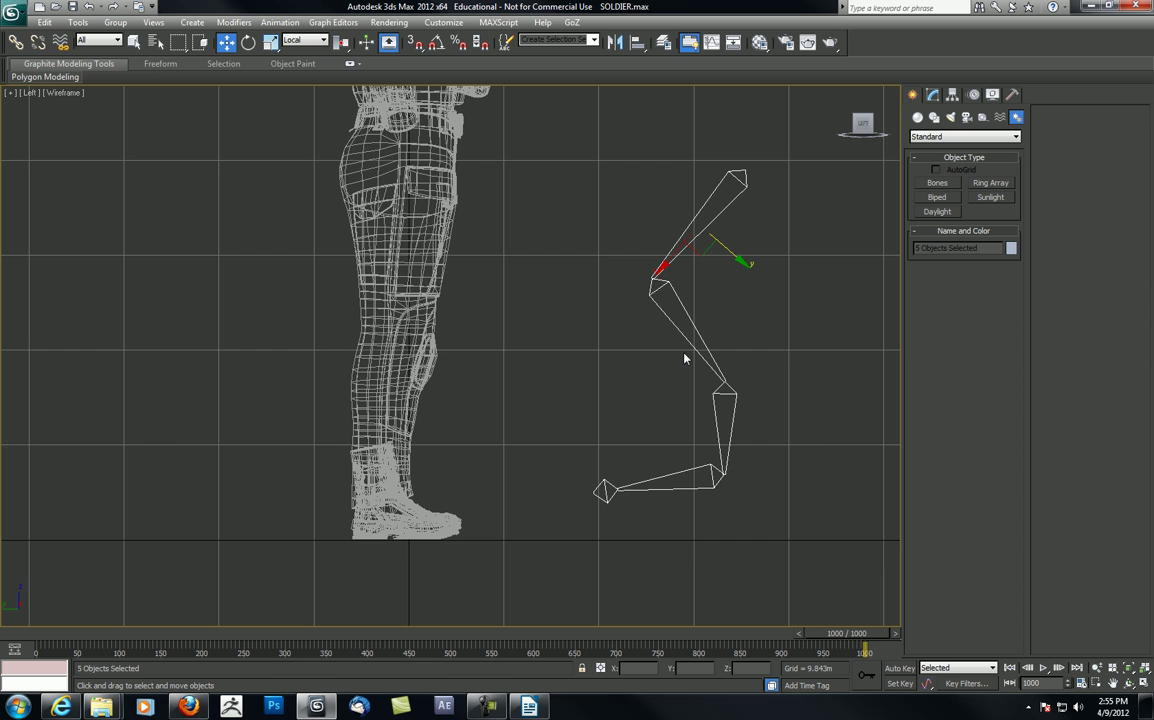
key(Delete)
middle_drag(628, 296, 620, 274)
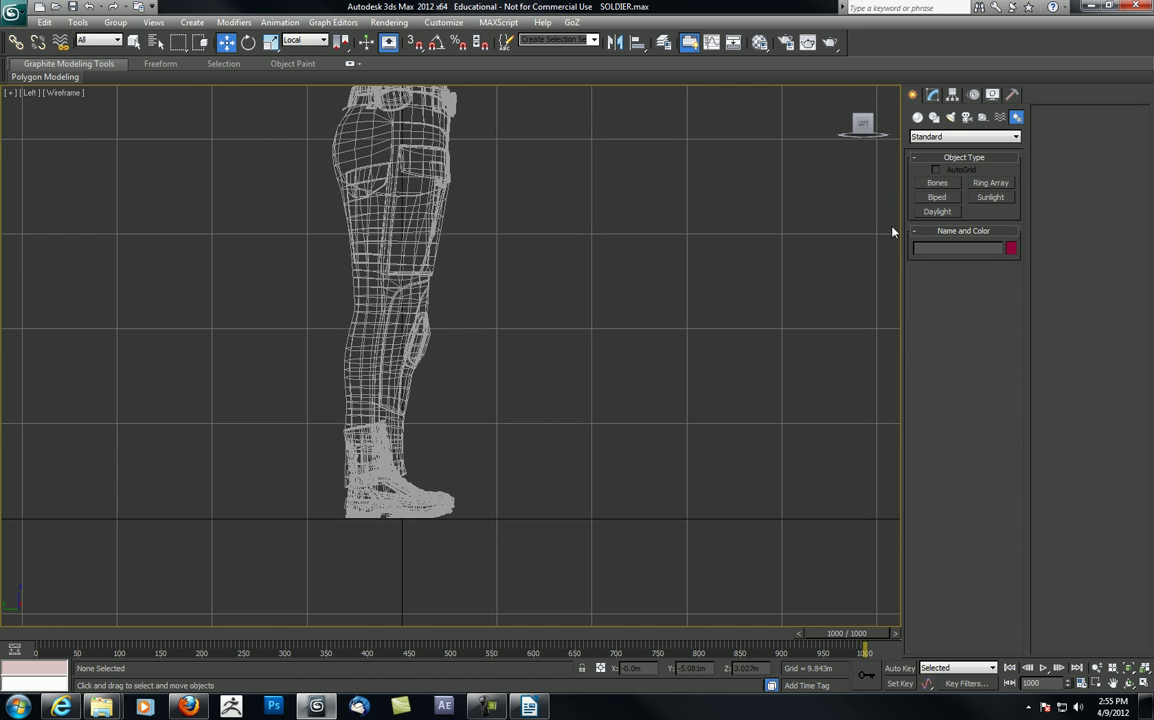
Draw a bone chain in the Front view from the waist out to the hip and down the soldier's left leg to the foot
click(926, 183)
mouse_move(540, 226)
middle_down()
mouse_move(599, 300)
mouse_move(543, 276)
mouse_move(542, 228)
middle_up()
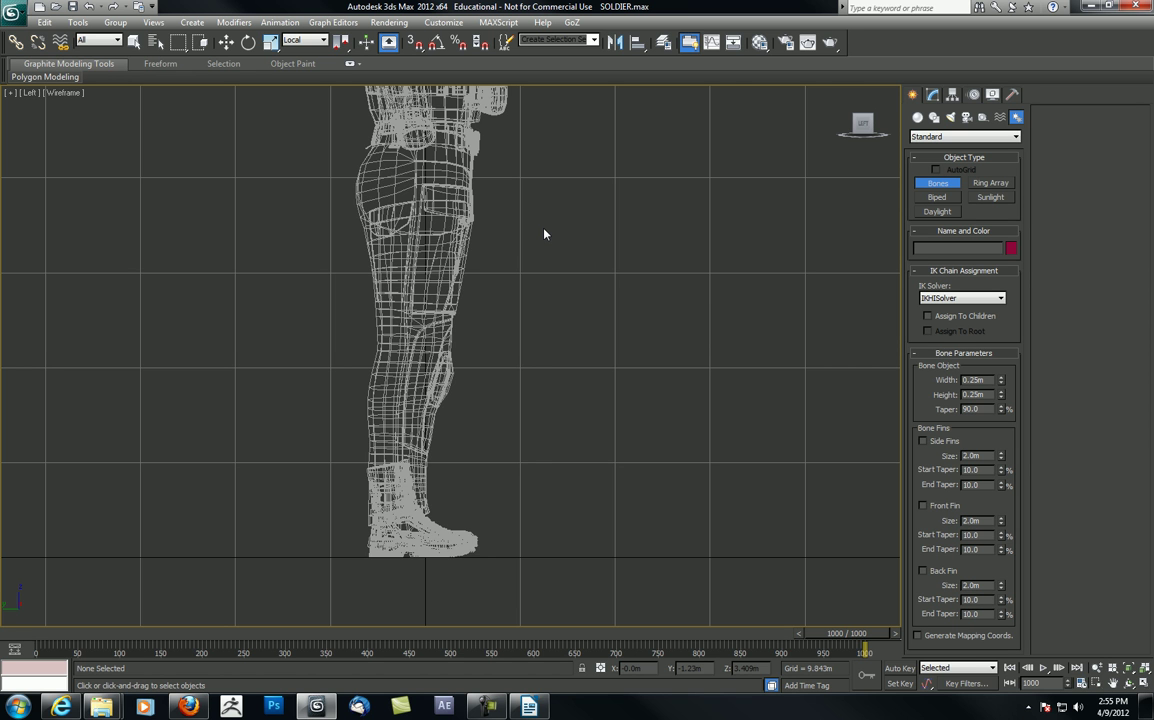
key(f)
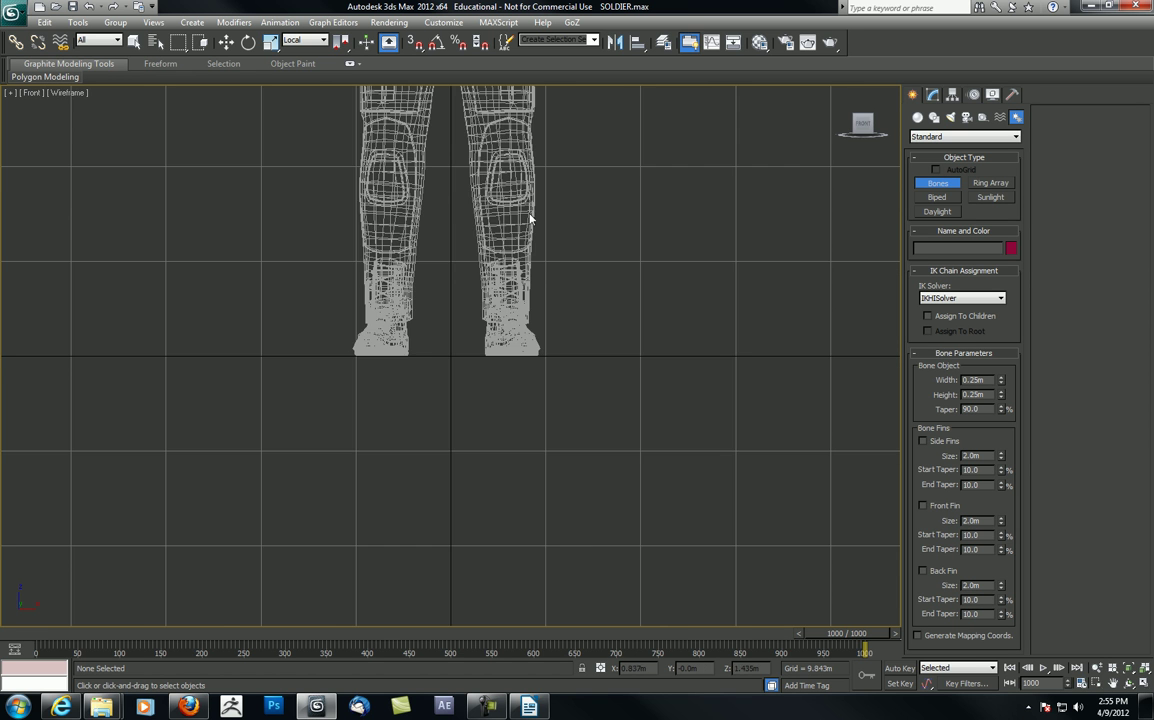
middle_drag(531, 220, 557, 363)
middle_drag(531, 178, 521, 270)
scroll(521, 270, up, 3)
scroll(520, 260, down, 3)
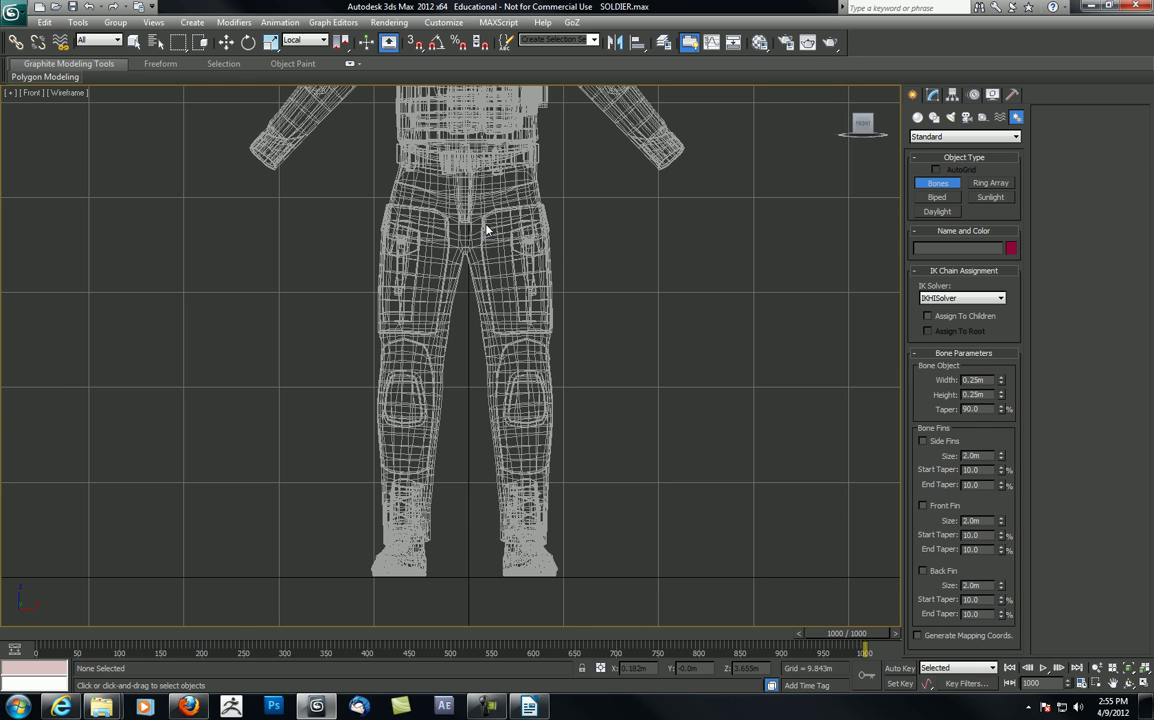
click(489, 150)
click(489, 215)
click(547, 232)
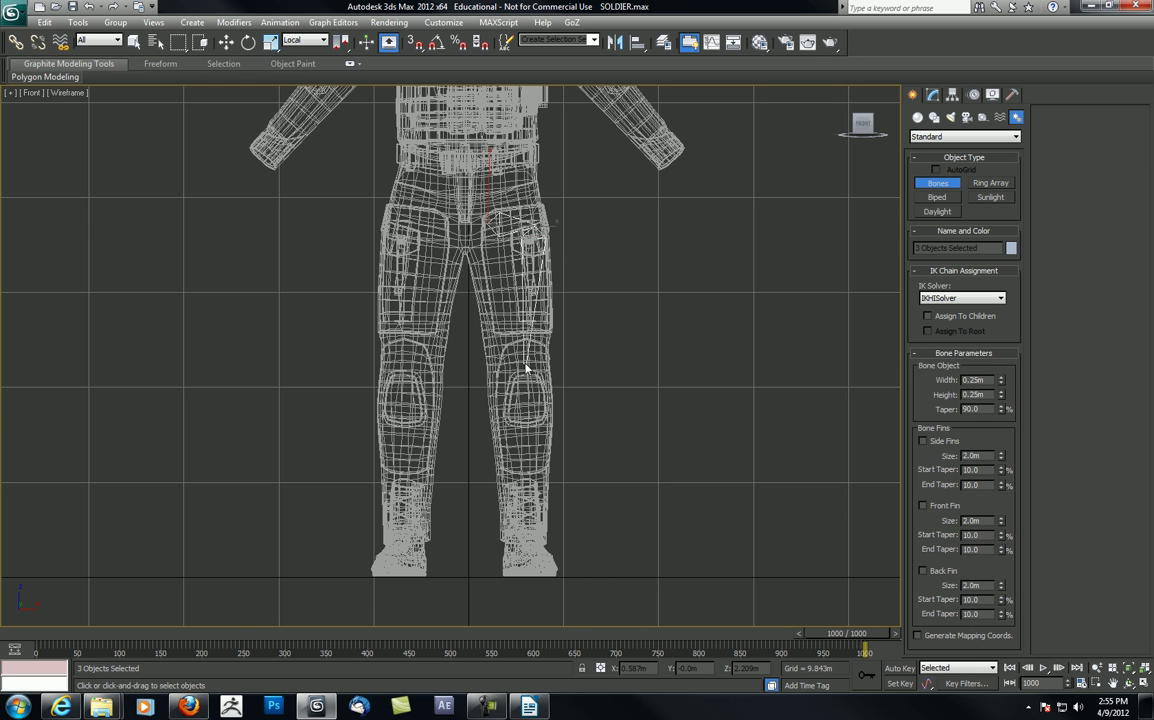
click(525, 398)
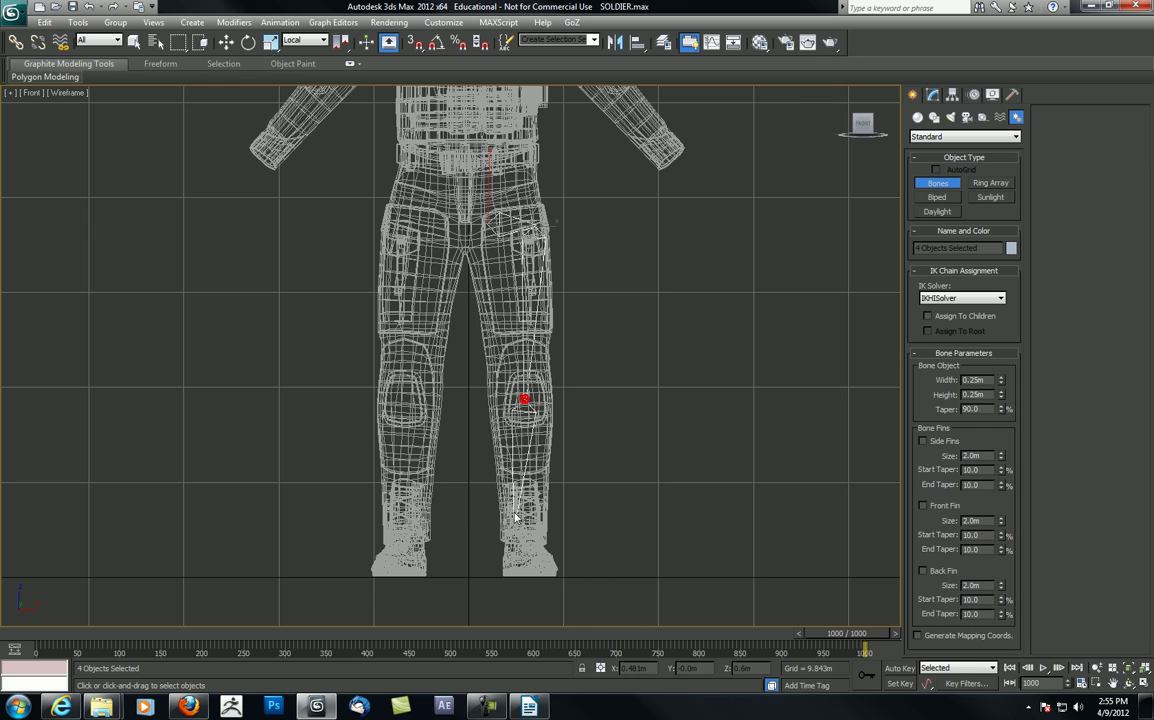
click(527, 565)
right_click(572, 314)
middle_drag(572, 314, 562, 275)
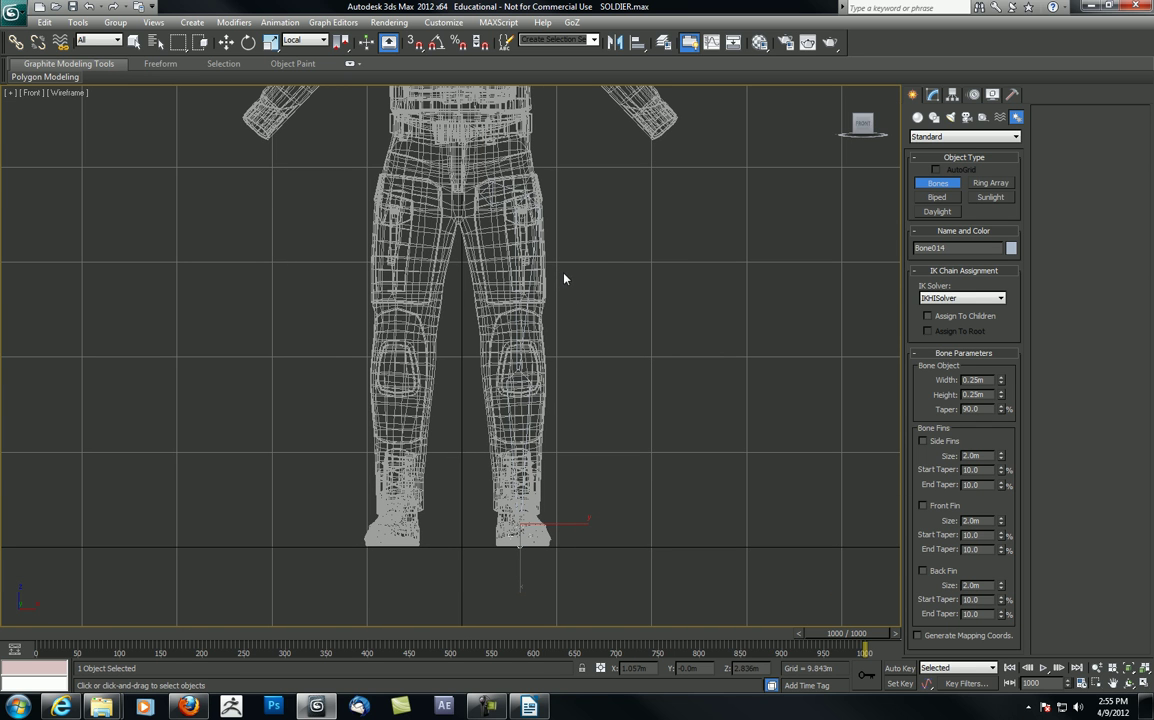
Limit the selection filter to Bone objects
key(w)
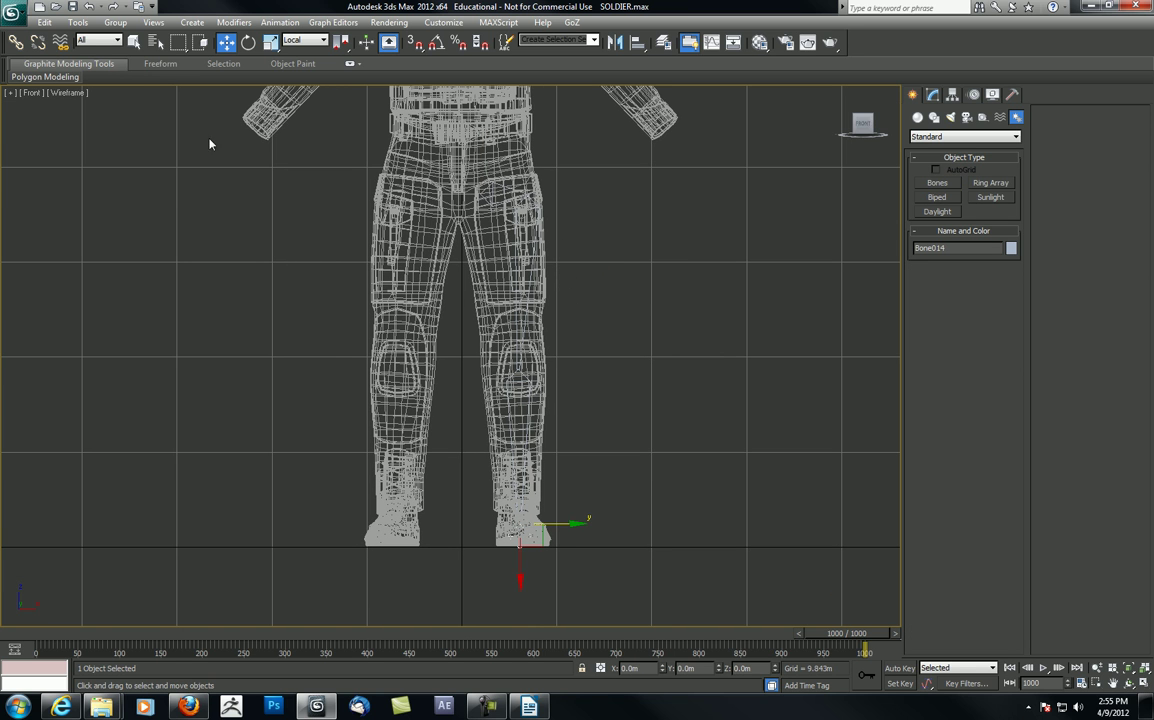
click(100, 41)
click(92, 146)
Select the entire bone chain drawn in the Front view and delete it
click(490, 198)
double_click(490, 199)
key(Delete)
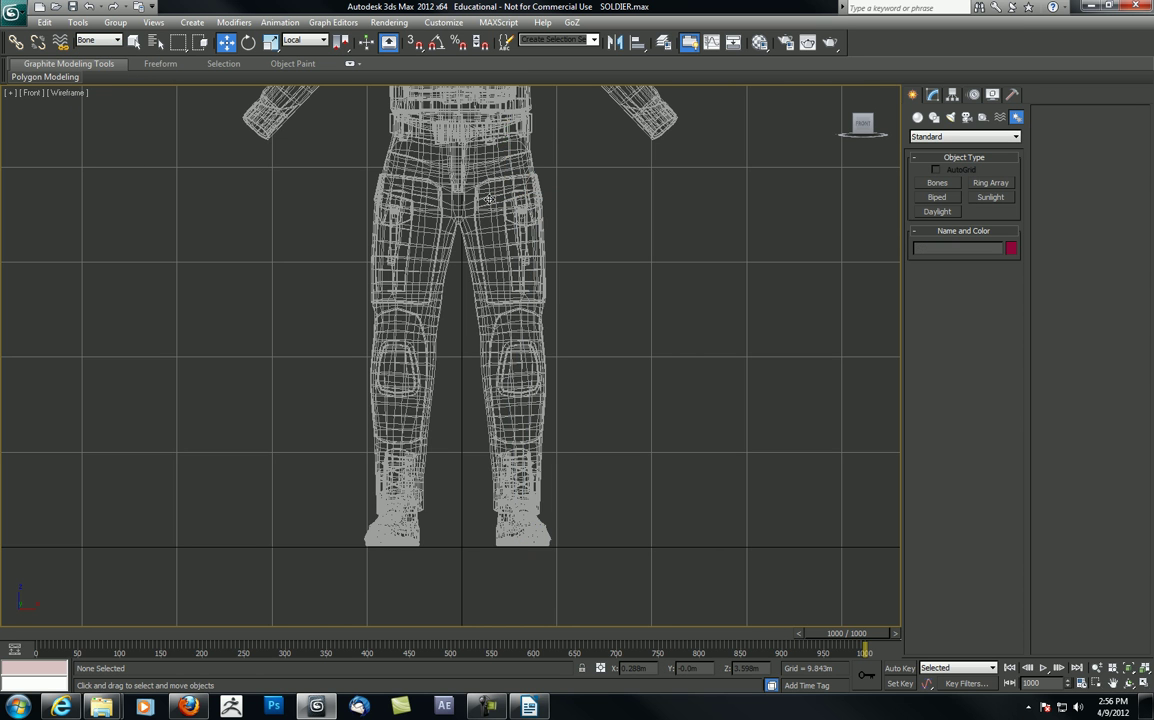
Draw a leg bone chain in the Left view from the hip through the knee, ankle and ball of the foot to the toe tip
key(l)
middle_drag(484, 134, 485, 218)
click(937, 184)
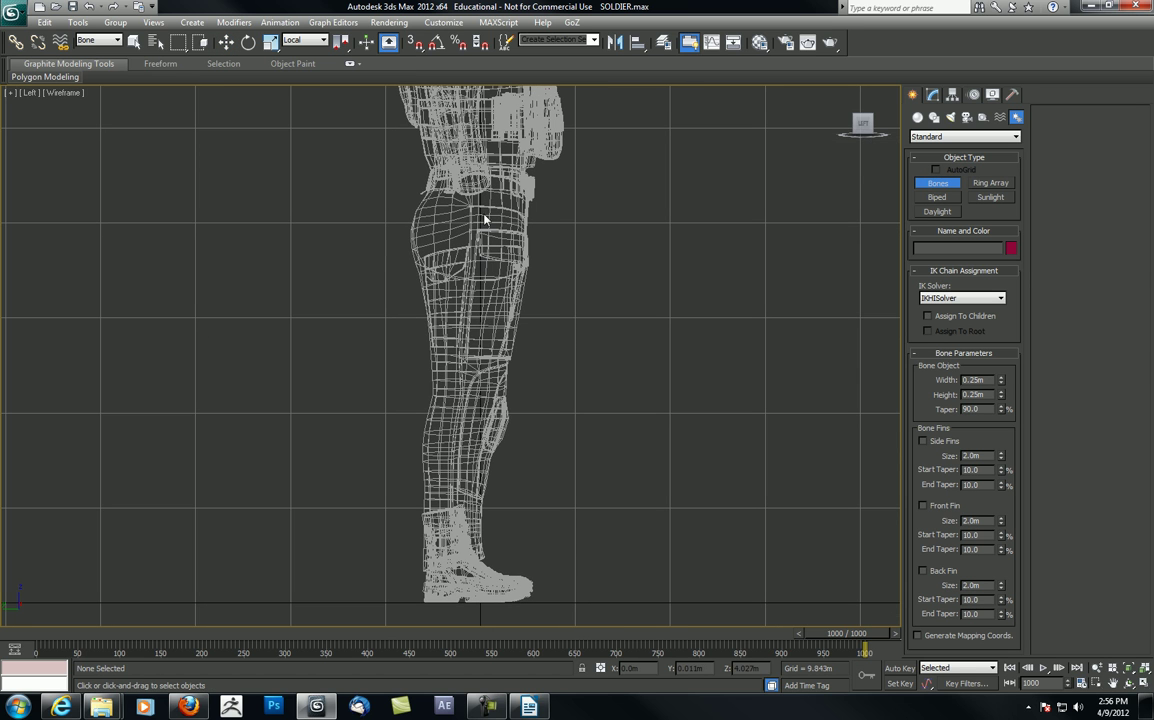
click(472, 221)
click(496, 419)
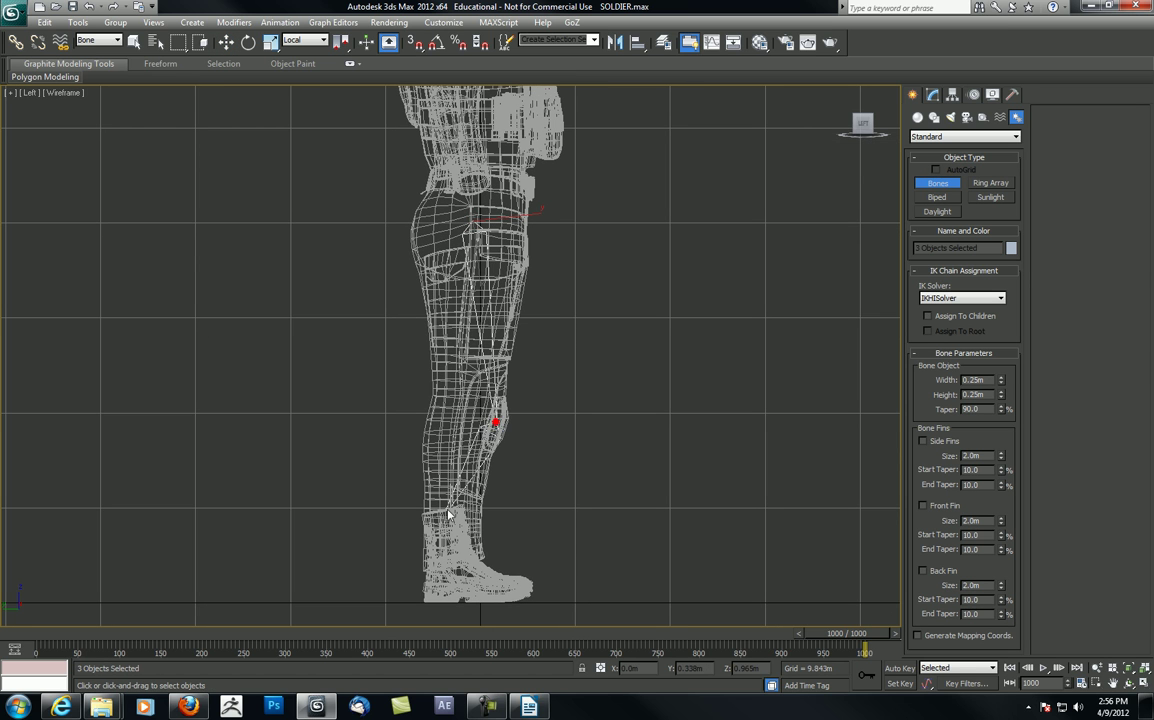
click(454, 512)
click(440, 567)
click(489, 597)
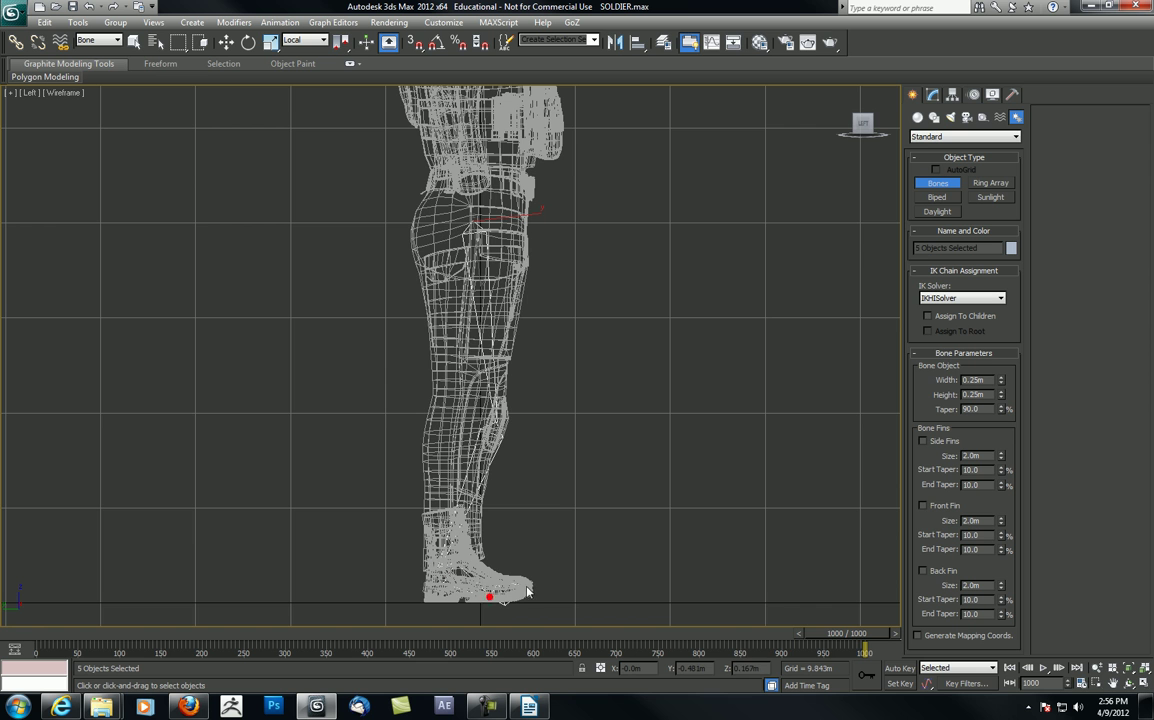
click(533, 590)
right_click(533, 590)
middle_drag(505, 429, 506, 348)
scroll(506, 368, up, 2)
In the Front view, move the leg chain sideways by its thigh bone into the soldier's right leg
key(f)
scroll(440, 265, down, 3)
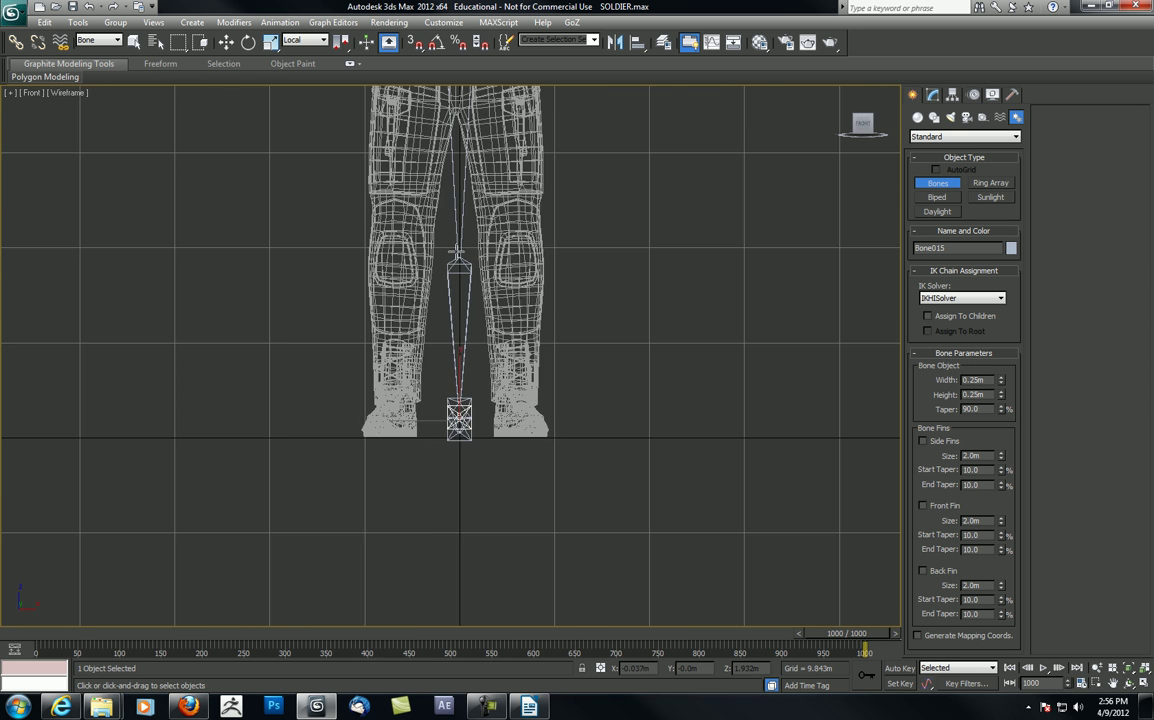
key(w)
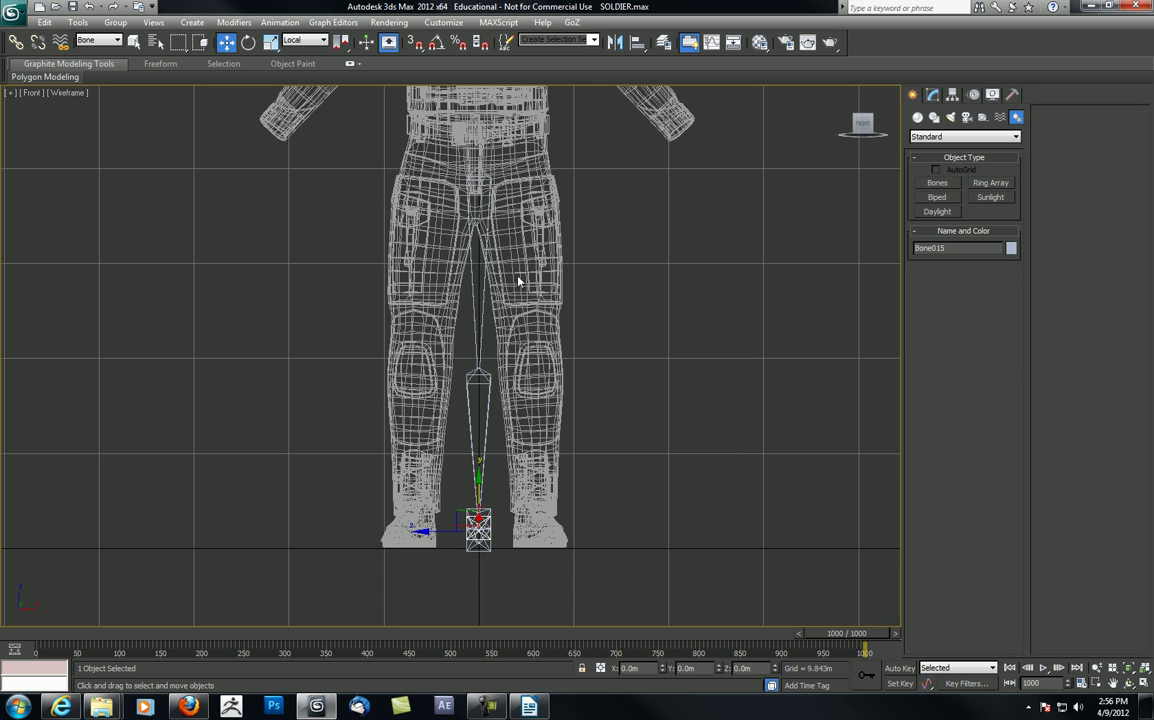
click(481, 308)
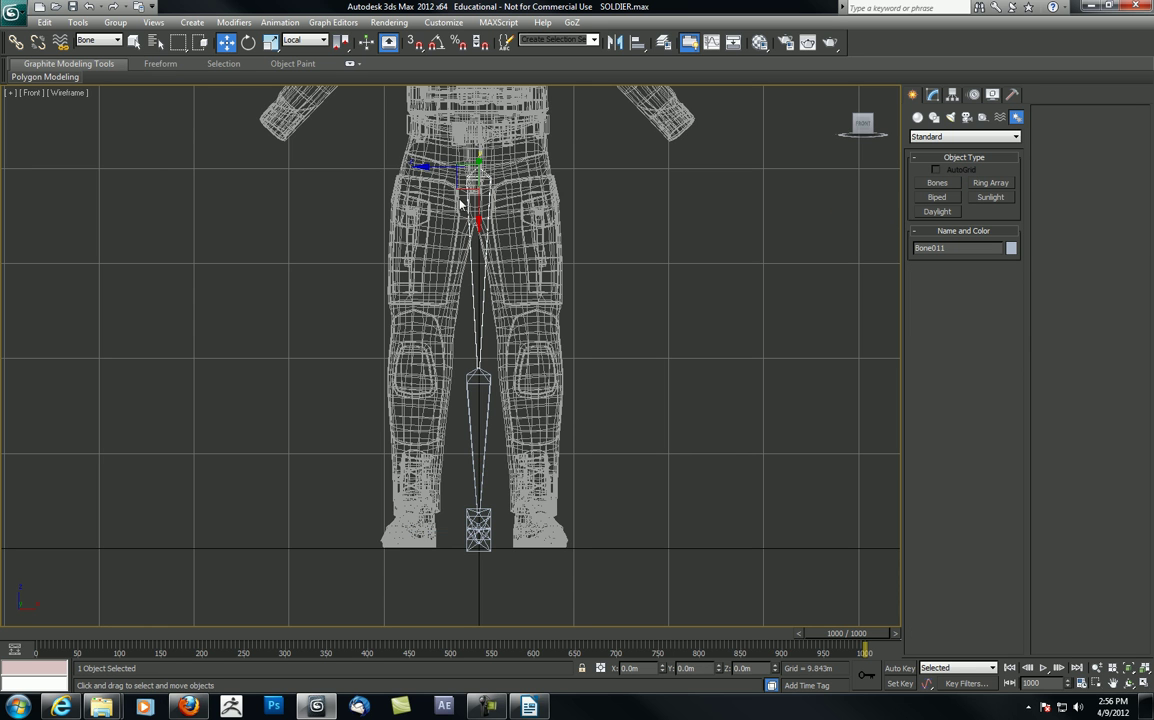
drag(455, 167, 408, 167)
Draw a pelvis bone from the body's centre to the top of the thigh bone and delete its extra end bone
middle_drag(499, 170, 532, 321)
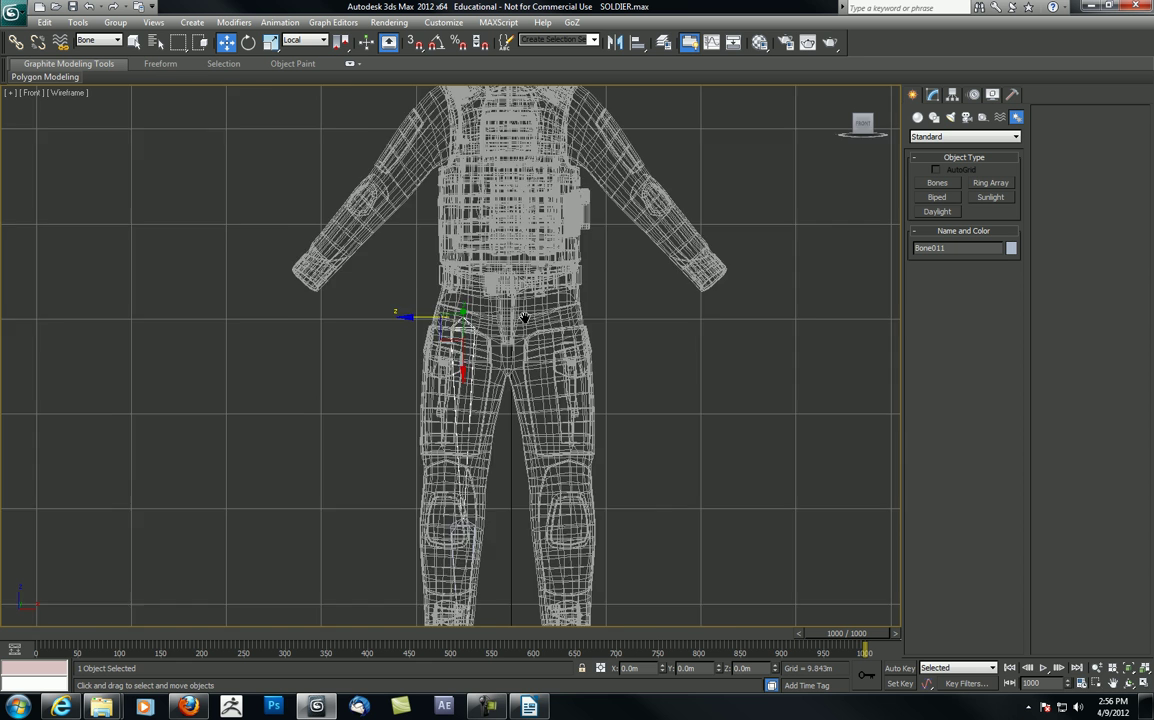
scroll(532, 321, up, 3)
scroll(573, 311, down, 2)
click(938, 182)
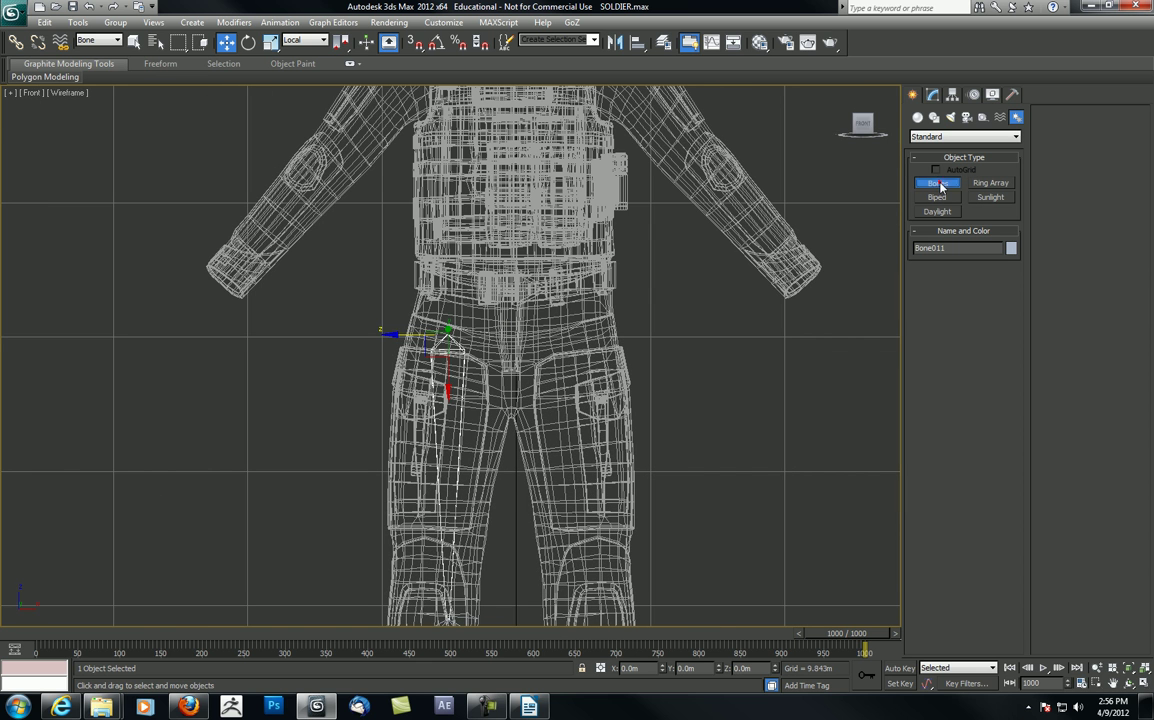
click(507, 338)
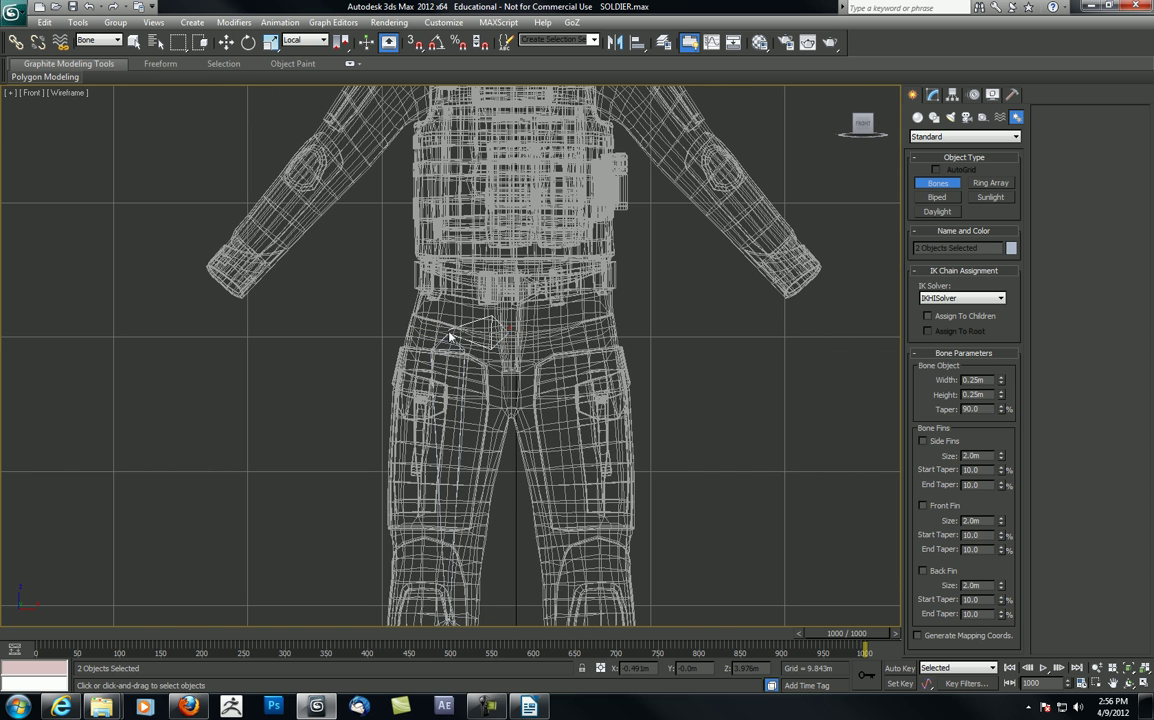
right_click(448, 303)
middle_drag(427, 279, 370, 264)
scroll(364, 260, up, 2)
key(Delete)
click(422, 271)
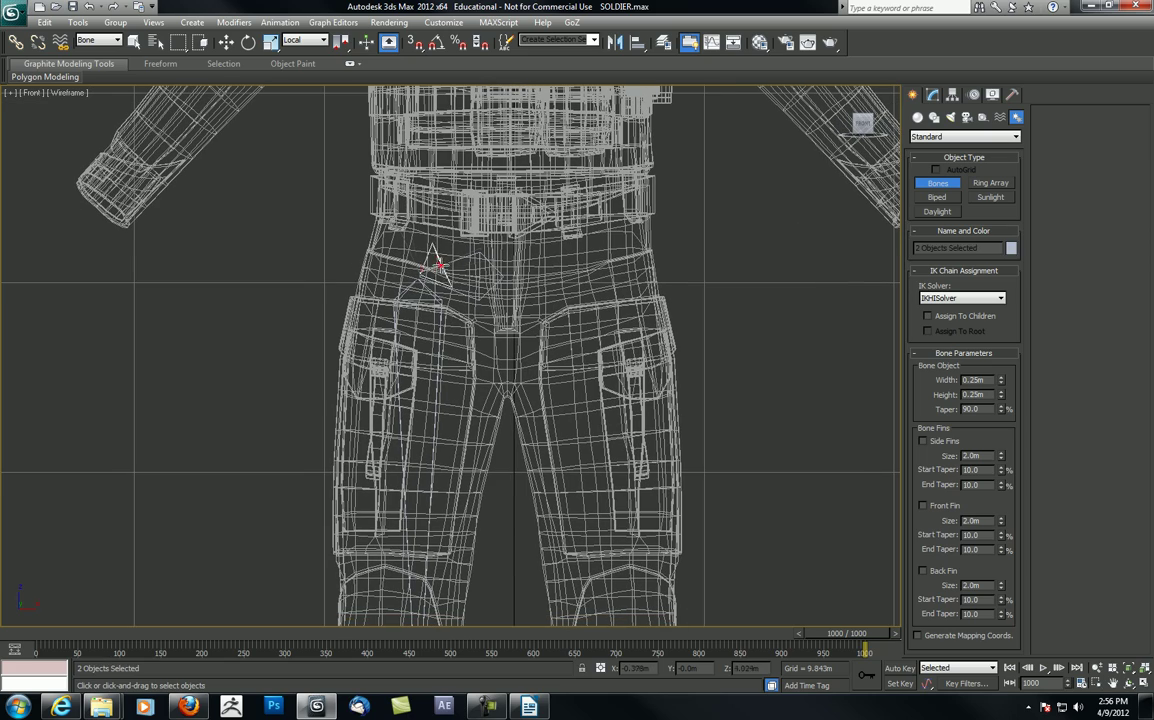
right_click(443, 268)
Rotate the pelvis bone about its local Y axis so its tip points toward the top of the thigh bone
key(w)
click(443, 267)
alt+middle_drag(438, 284, 547, 311)
scroll(472, 276, up, 4)
key(e)
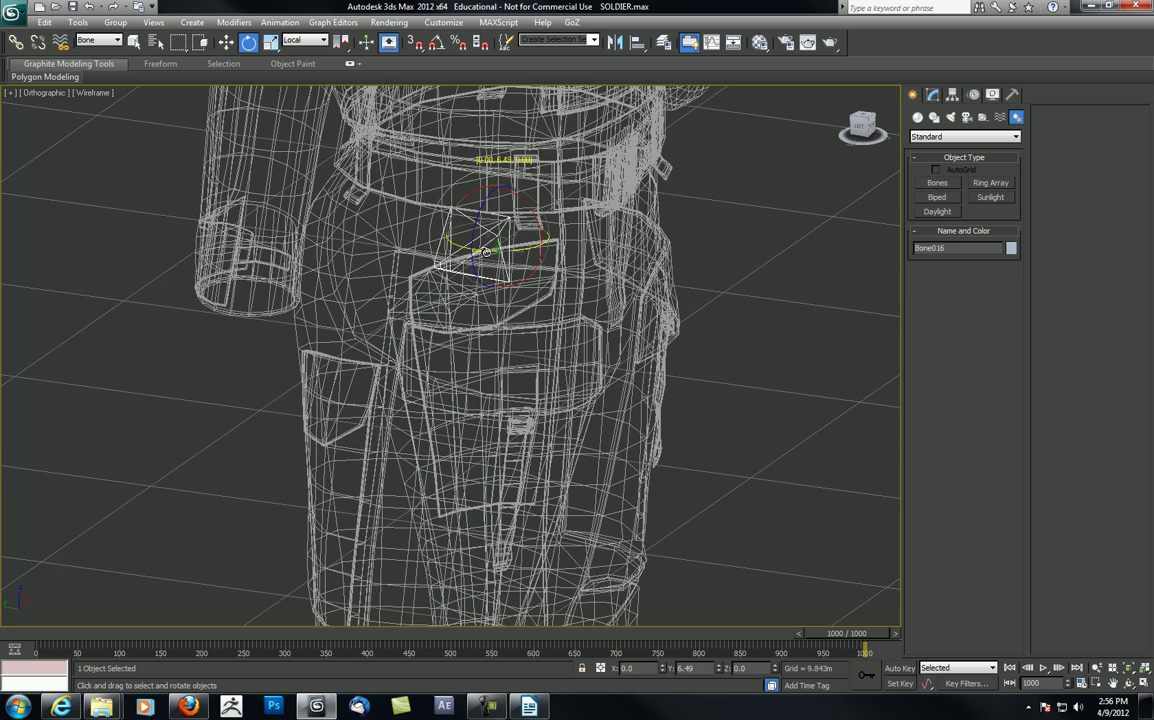
middle_drag(433, 226, 449, 241)
Link the thigh bone to the pelvis bone as its parent
alt+middle_drag(463, 292, 436, 338)
click(417, 288)
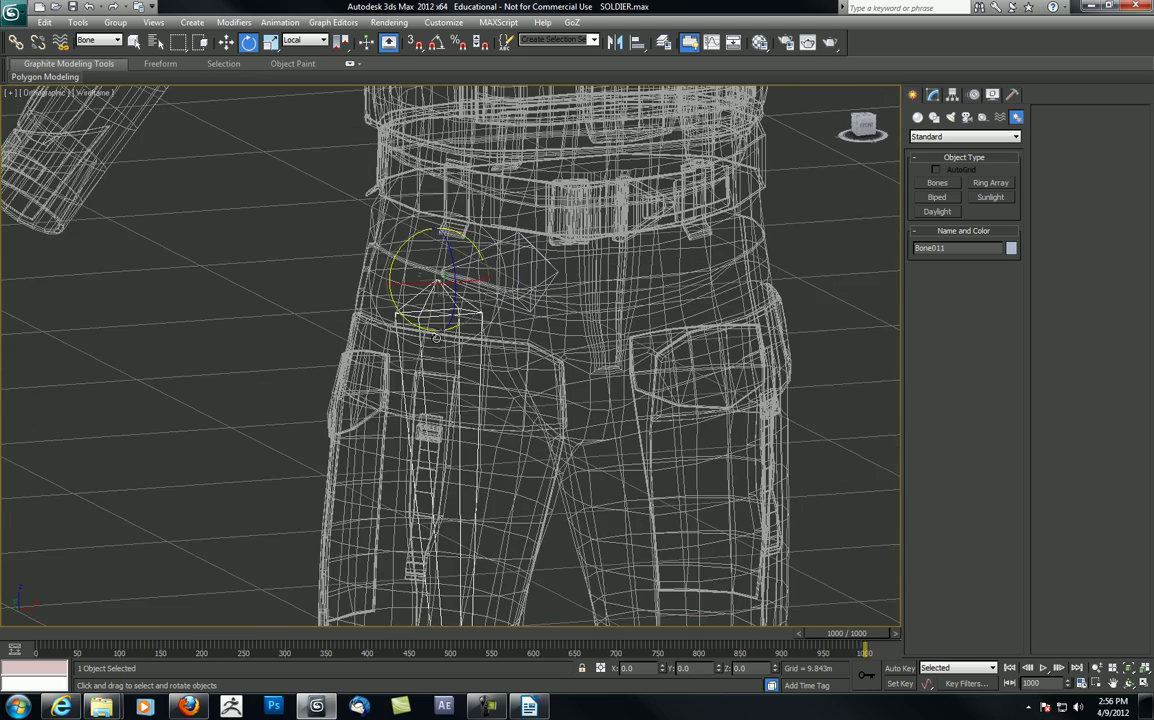
middle_drag(300, 210, 323, 230)
click(16, 42)
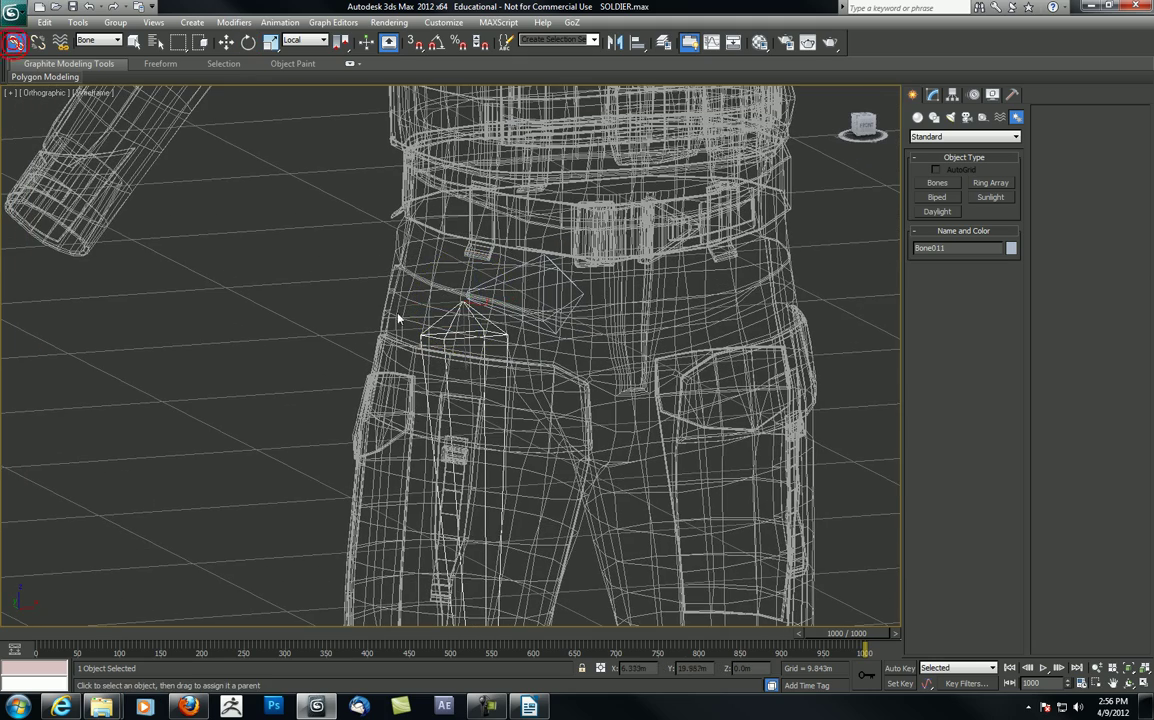
drag(437, 318, 473, 287)
Select the pelvis bone together with all its child leg bones
key(w)
click(498, 286)
middle_drag(472, 289, 471, 279)
scroll(465, 315, down, 6)
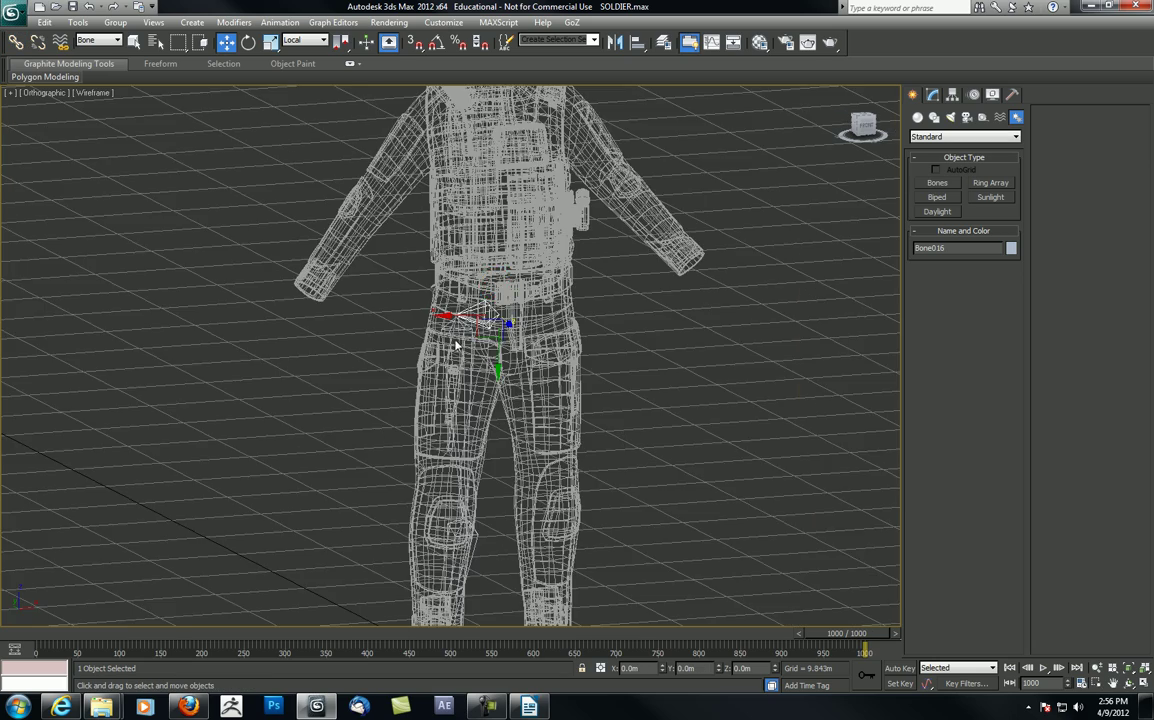
middle_drag(507, 380, 465, 271)
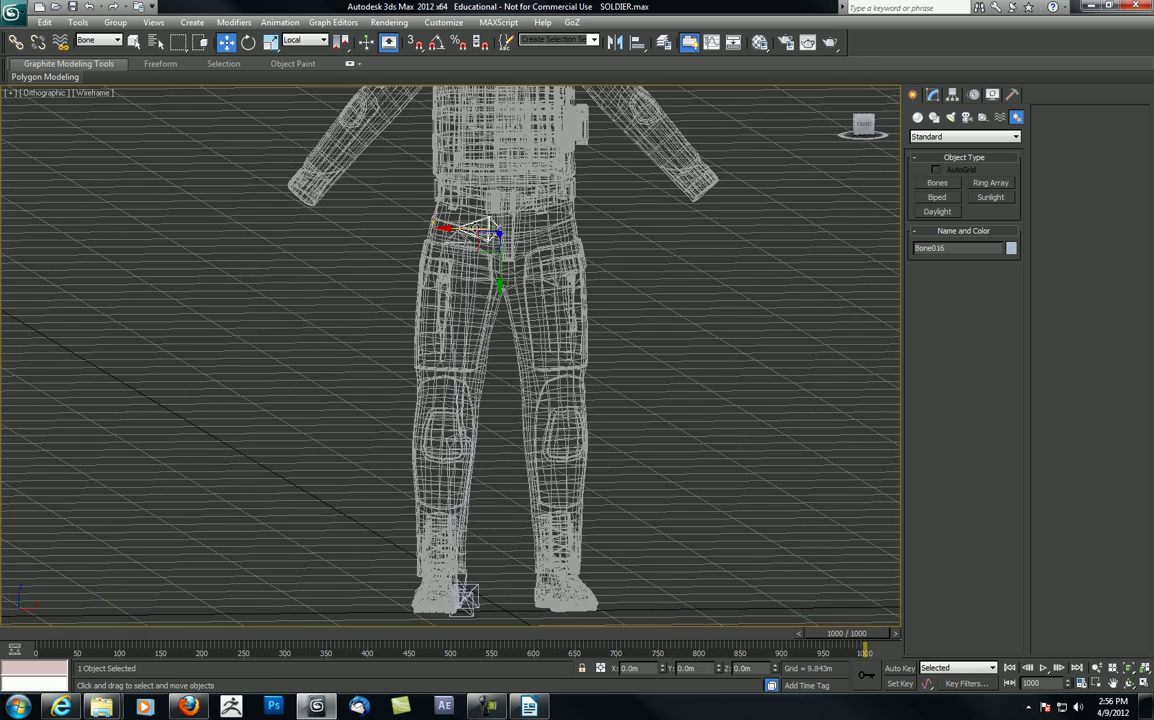
double_click(476, 222)
Examine how the linked leg bones sit inside the soldier's leg and boot from several angles and in the Left view
alt+middle_drag(438, 386, 310, 306)
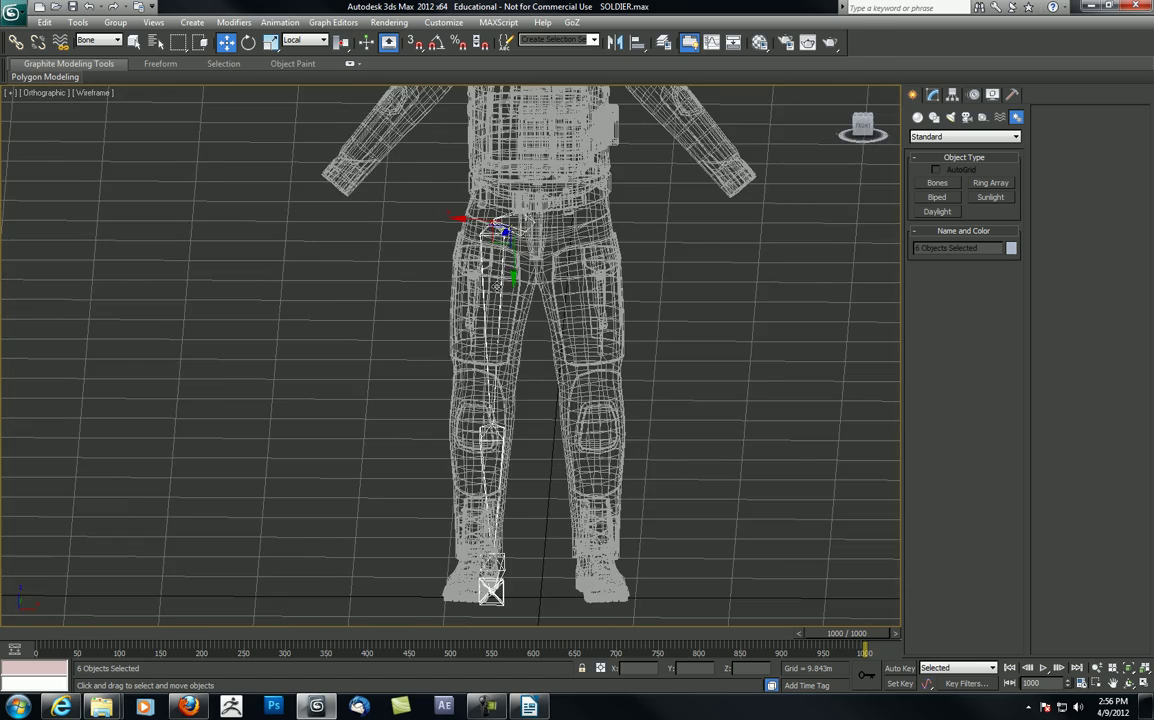
alt+middle_drag(496, 286, 559, 283)
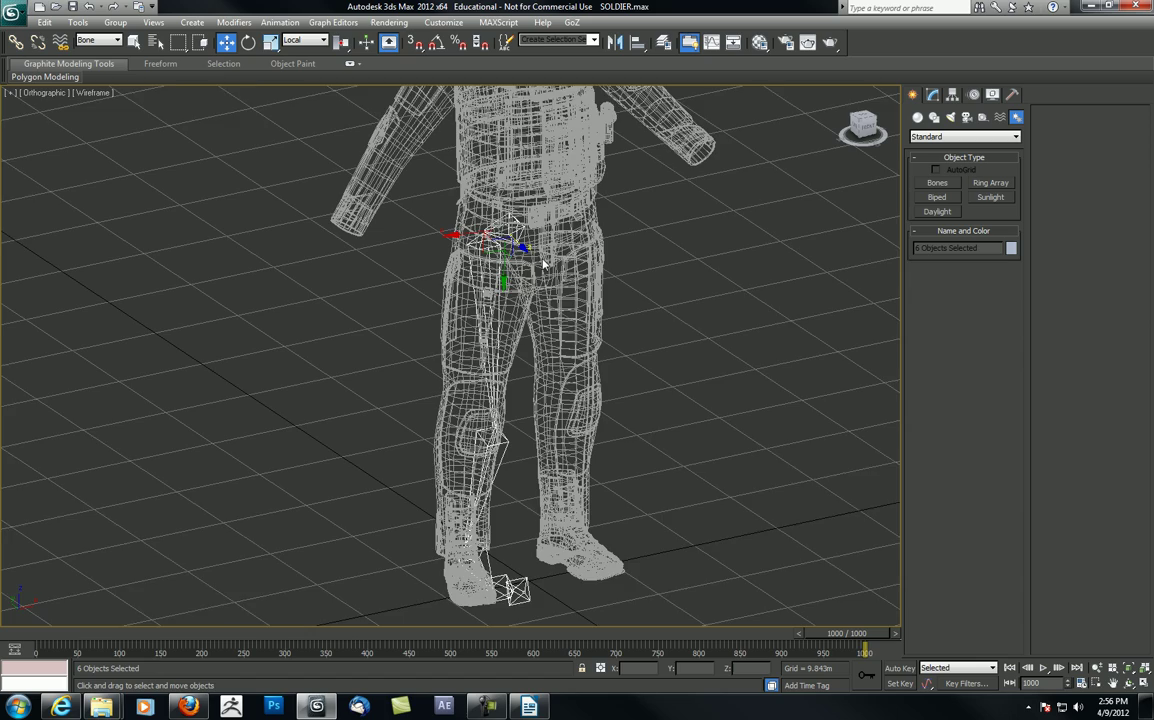
middle_drag(532, 226, 510, 228)
alt+middle_drag(507, 470, 453, 332)
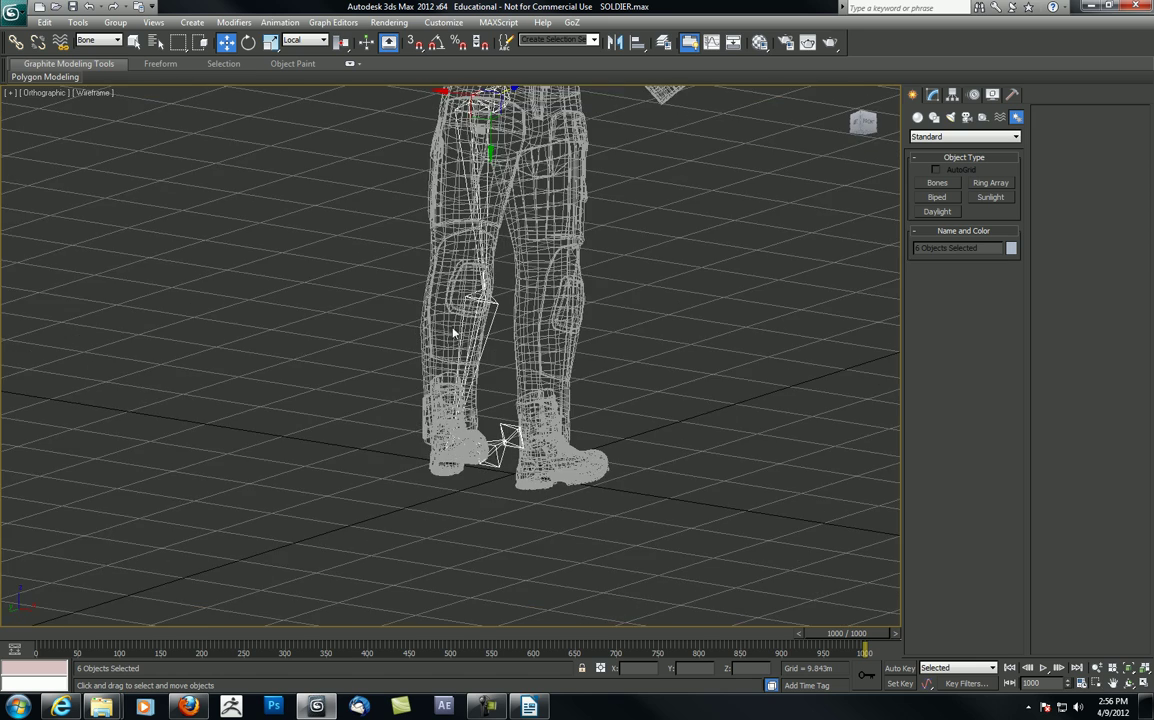
key(l)
scroll(446, 337, up, 6)
key(alt+z)
key(z)
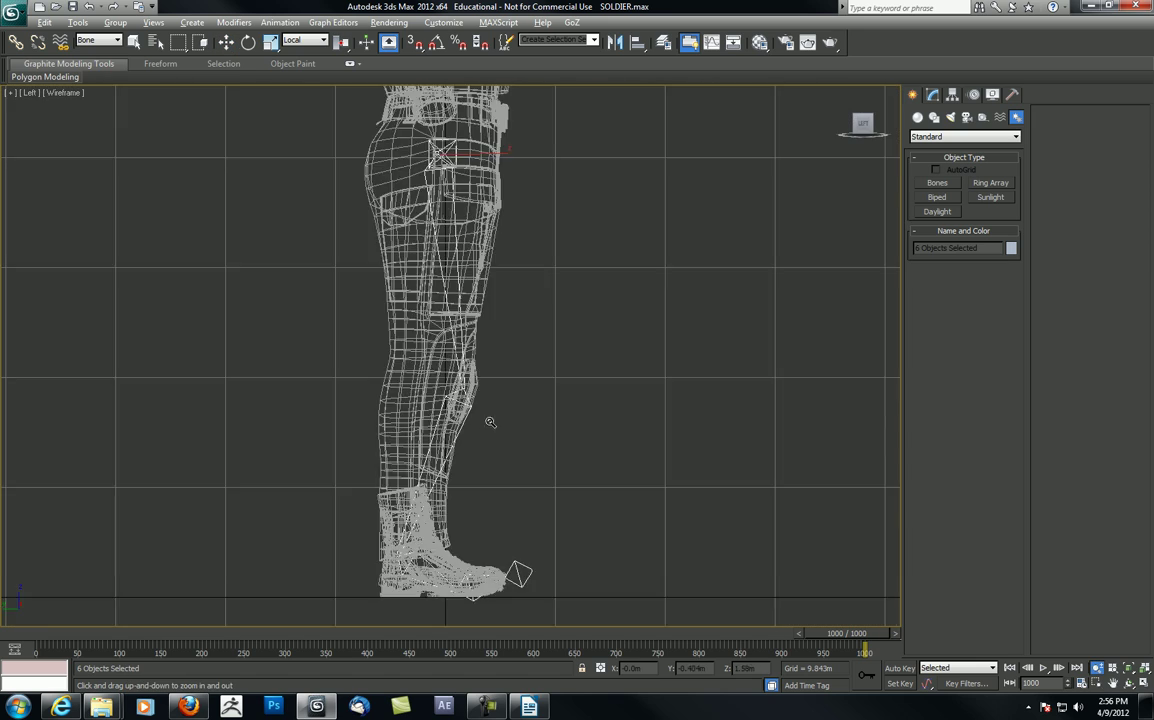
Open Bone Tools and turn on Bone Edit Mode for adjusting the leg bones
middle_drag(490, 422, 536, 374)
click(275, 23)
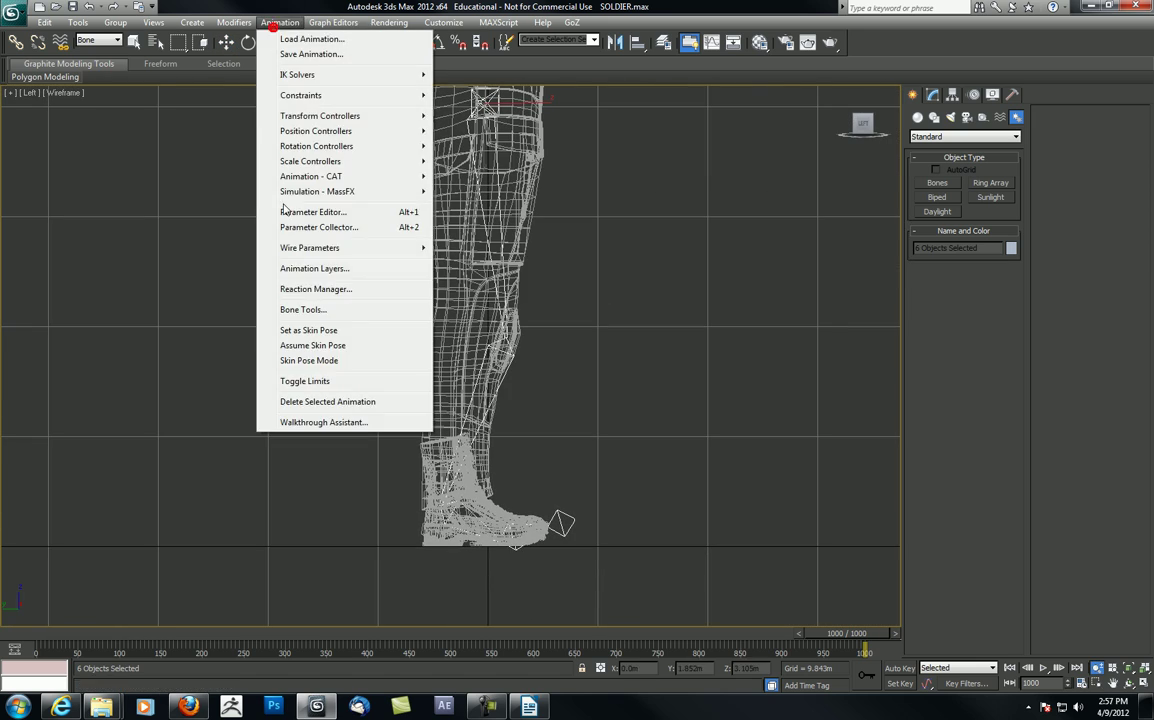
click(302, 309)
drag(124, 270, 183, 160)
drag(177, 321, 175, 393)
click(164, 206)
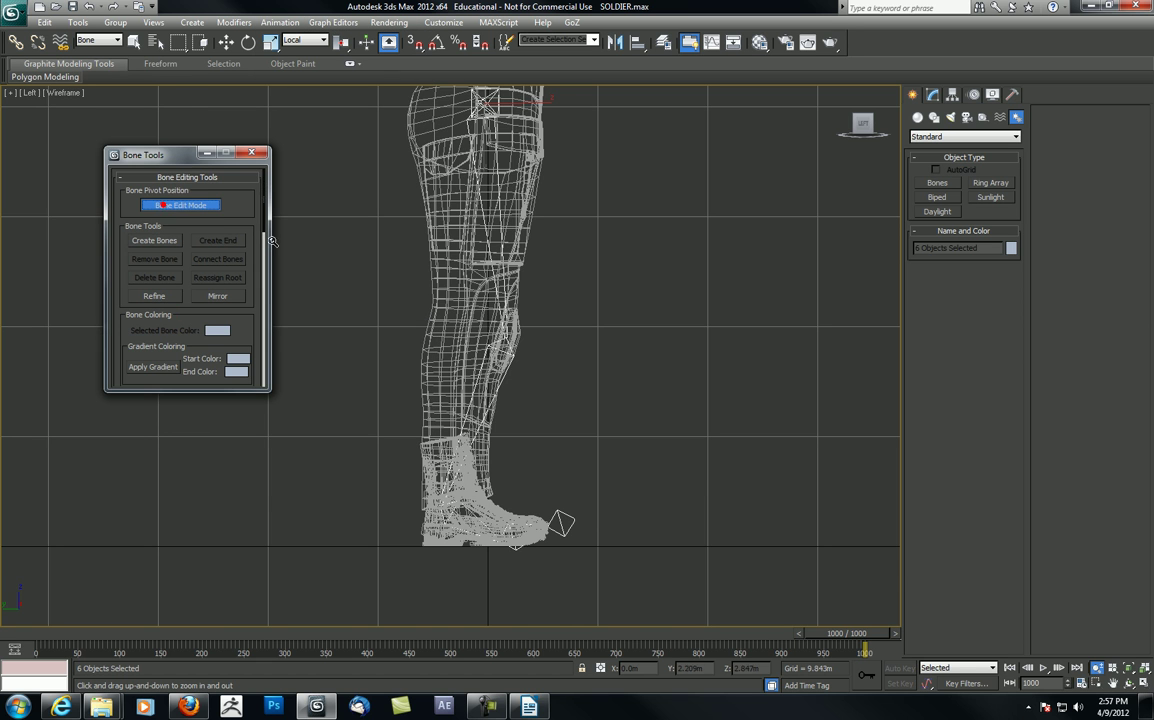
Move the knee joint at the top of the shin bone slightly upward behind the knee pad in the Left view
middle_drag(396, 286, 420, 250)
scroll(419, 249, up, 2)
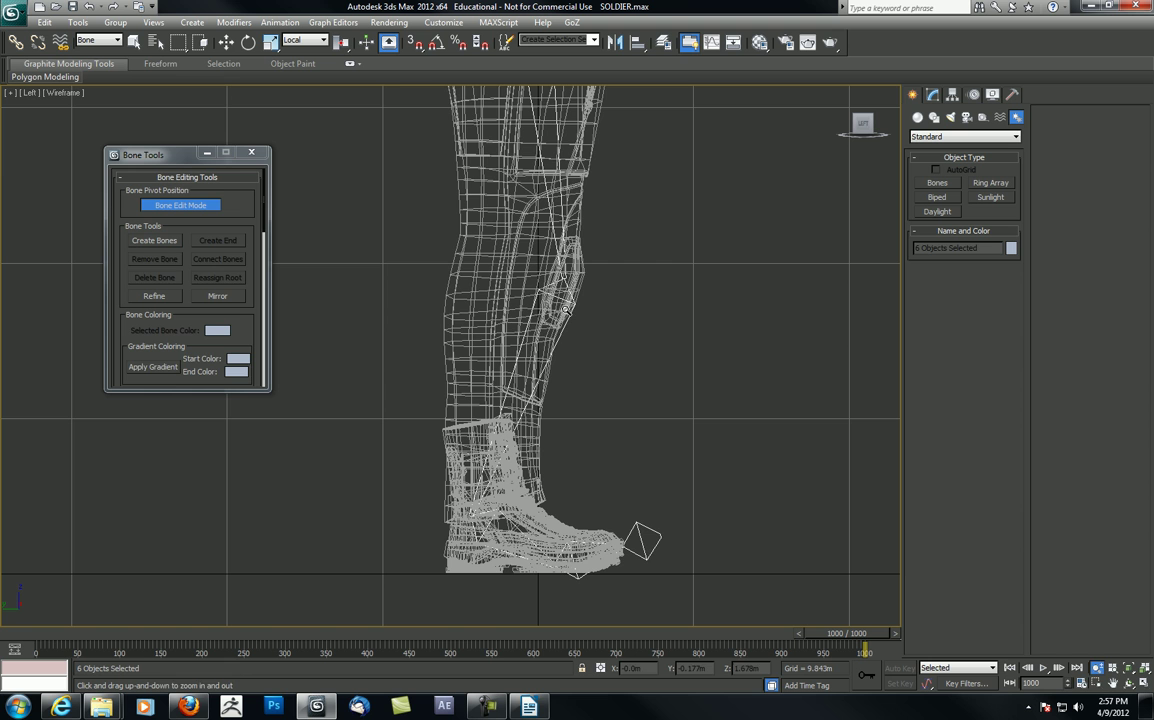
key(w)
click(571, 309)
drag(584, 300, 577, 285)
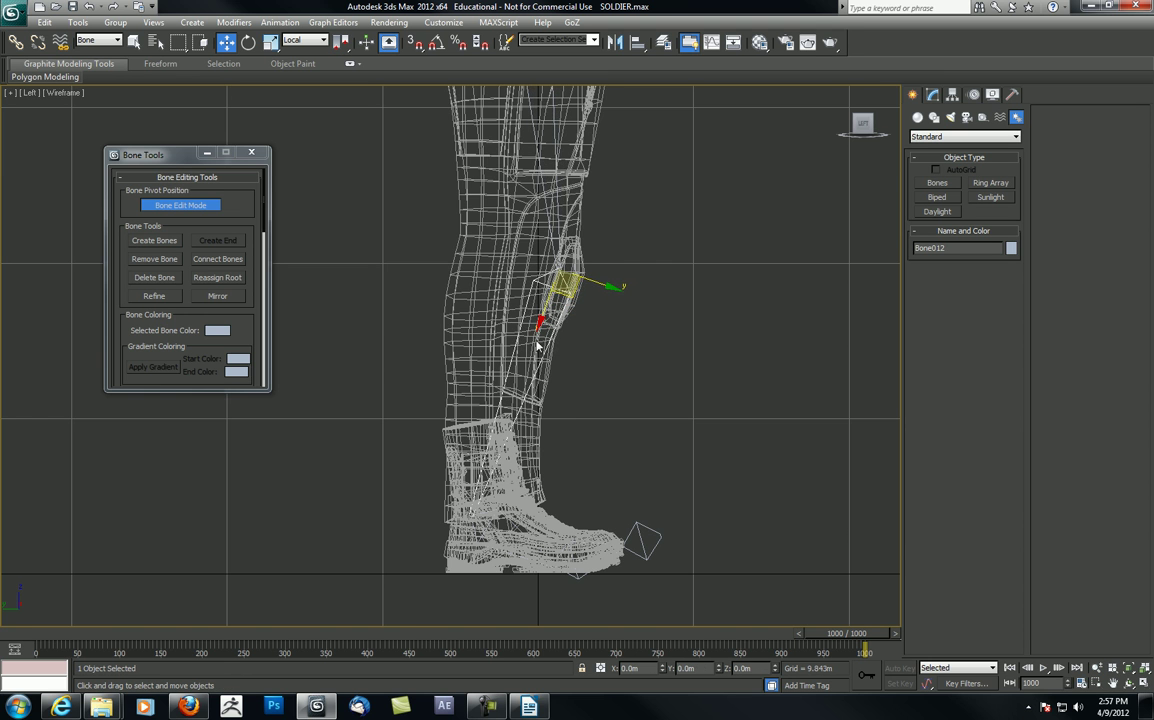
Move the ankle joint at the start of the foot bone up and forward inside the boot
middle_drag(530, 335, 528, 304)
middle_drag(469, 515, 471, 438)
scroll(471, 438, up, 2)
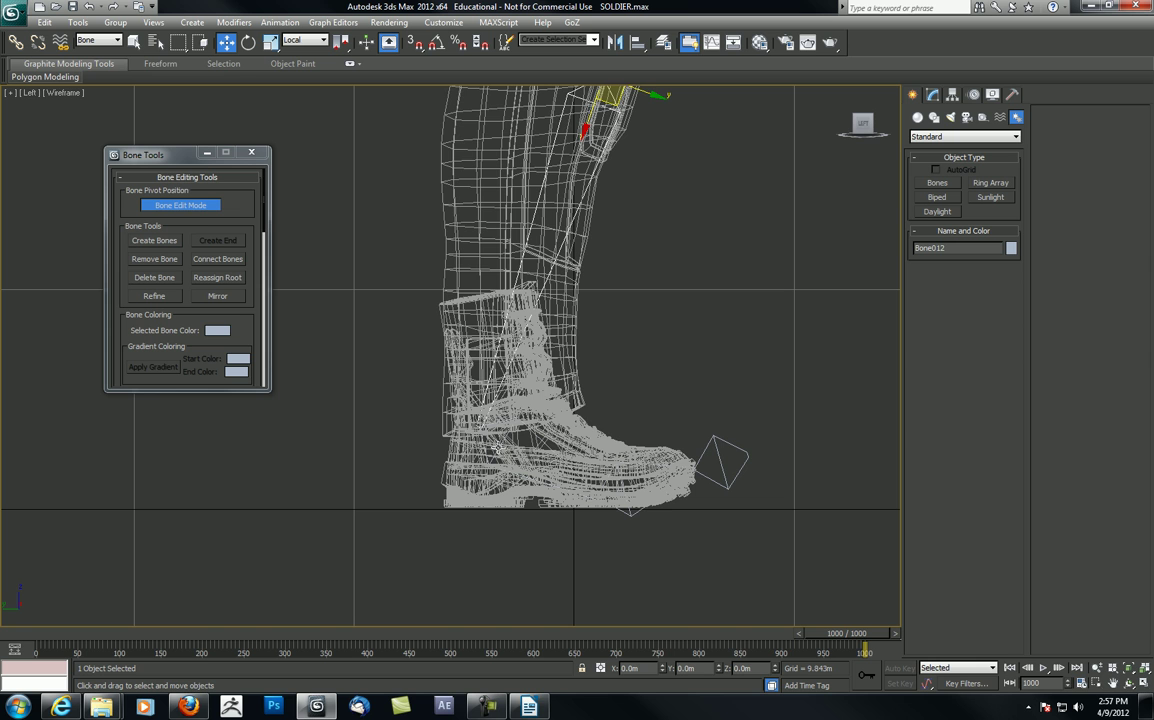
click(497, 451)
drag(503, 420, 523, 404)
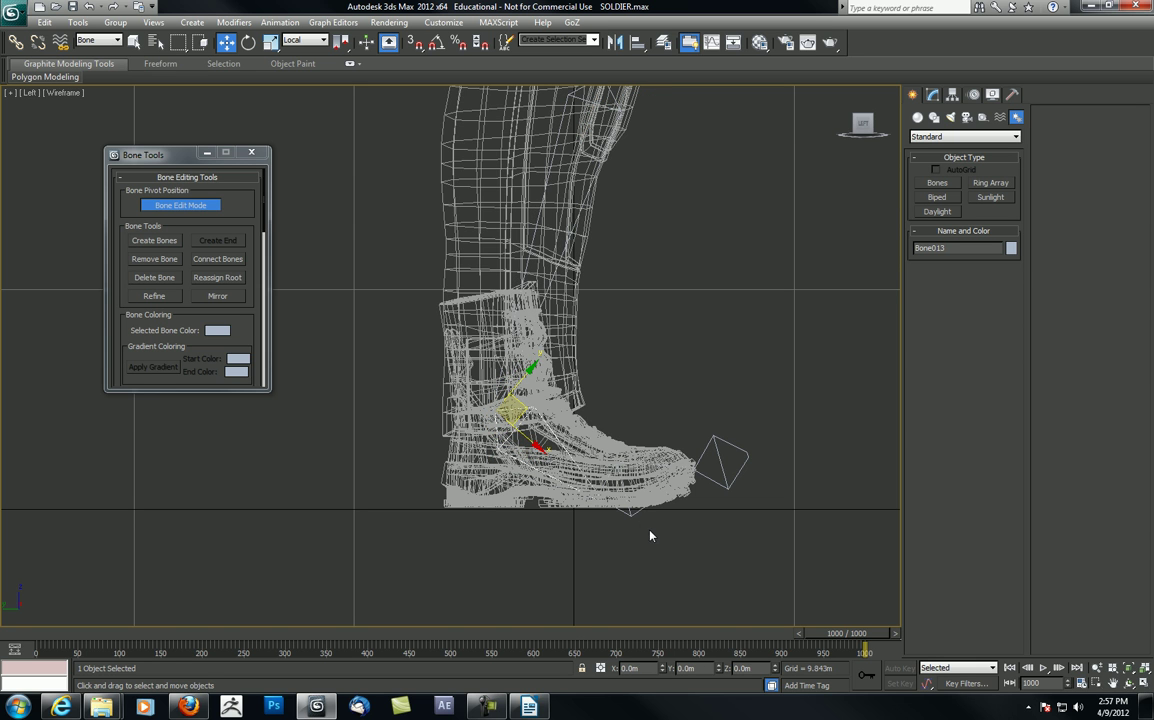
Move the ball-of-foot joint at the start of the toe bone slightly up and forward inside the boot
click(635, 517)
drag(609, 475, 622, 464)
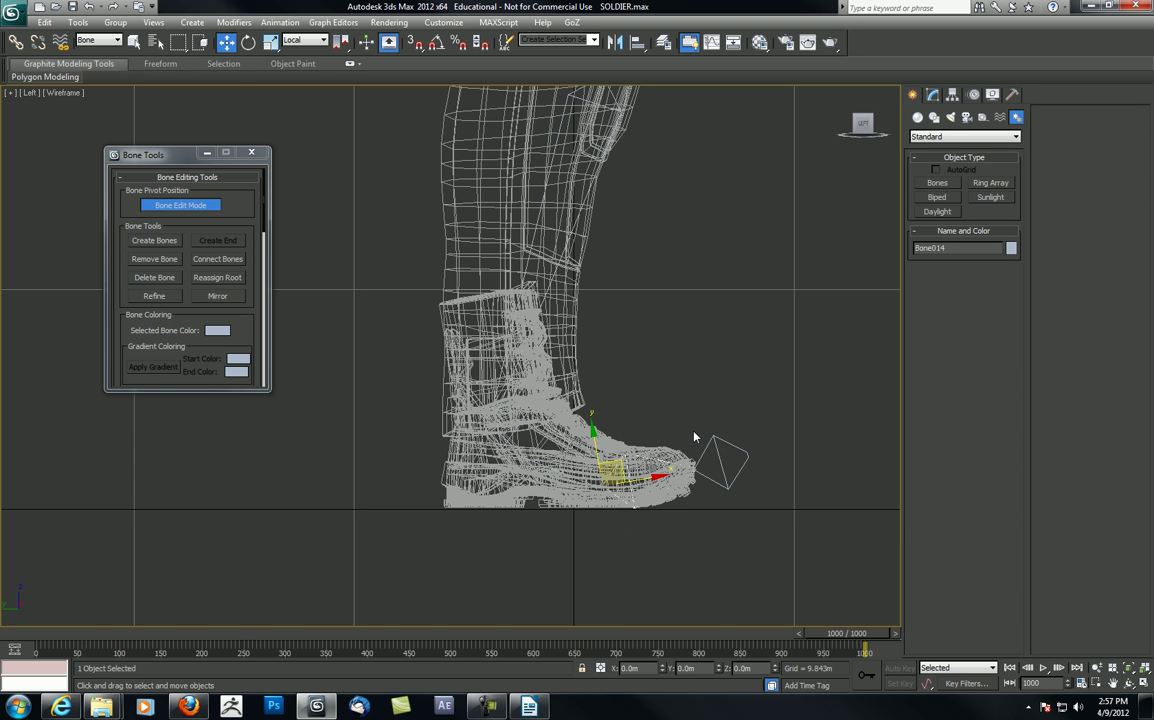
scroll(639, 412, up, 3)
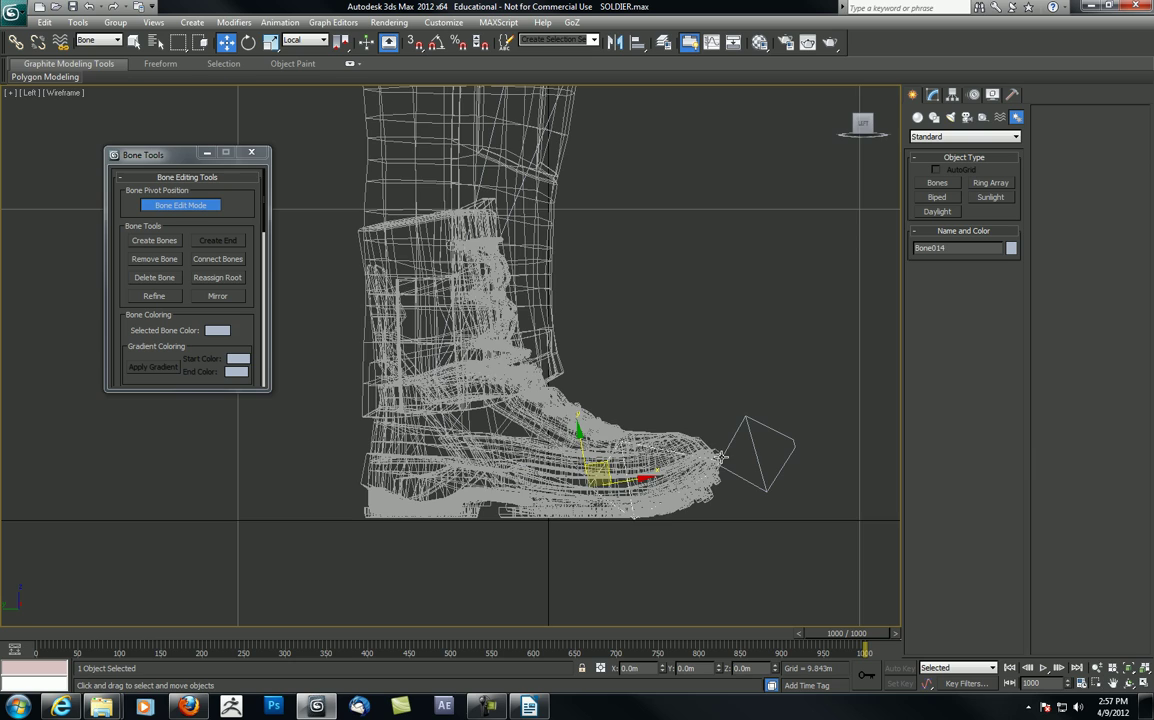
In the Front view, move the hip joint at the top of the thigh bone outward toward the middle of the thigh
key(f)
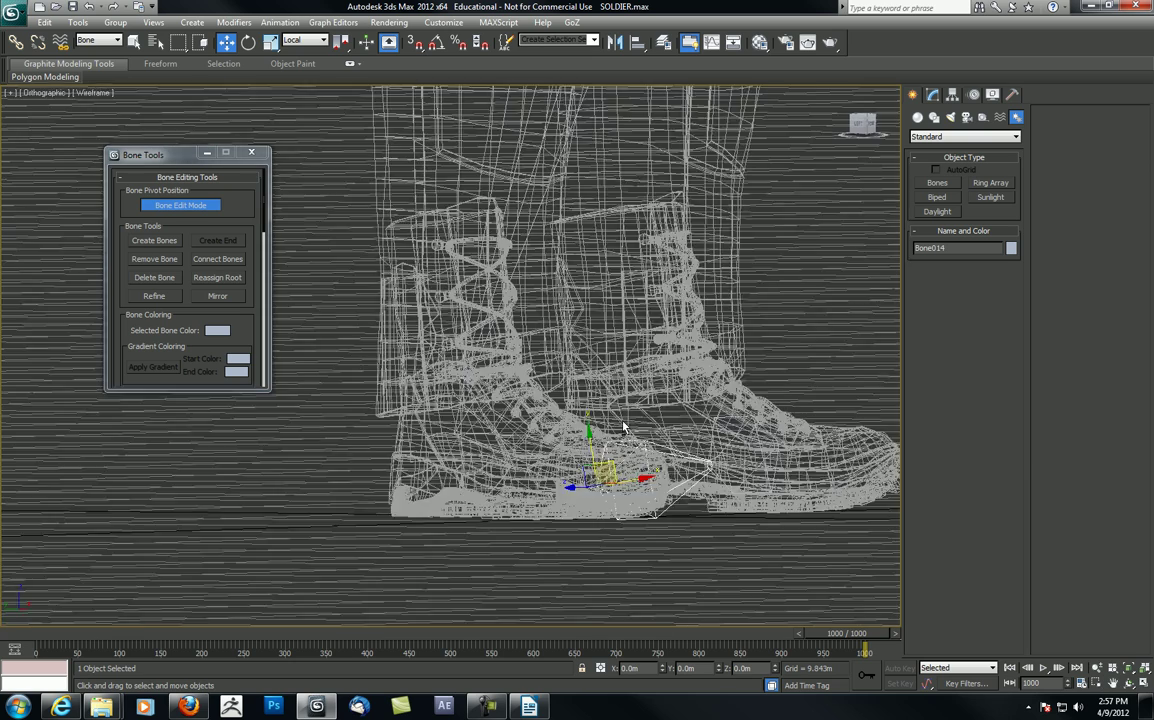
scroll(541, 333, up, 5)
scroll(541, 333, down, 8)
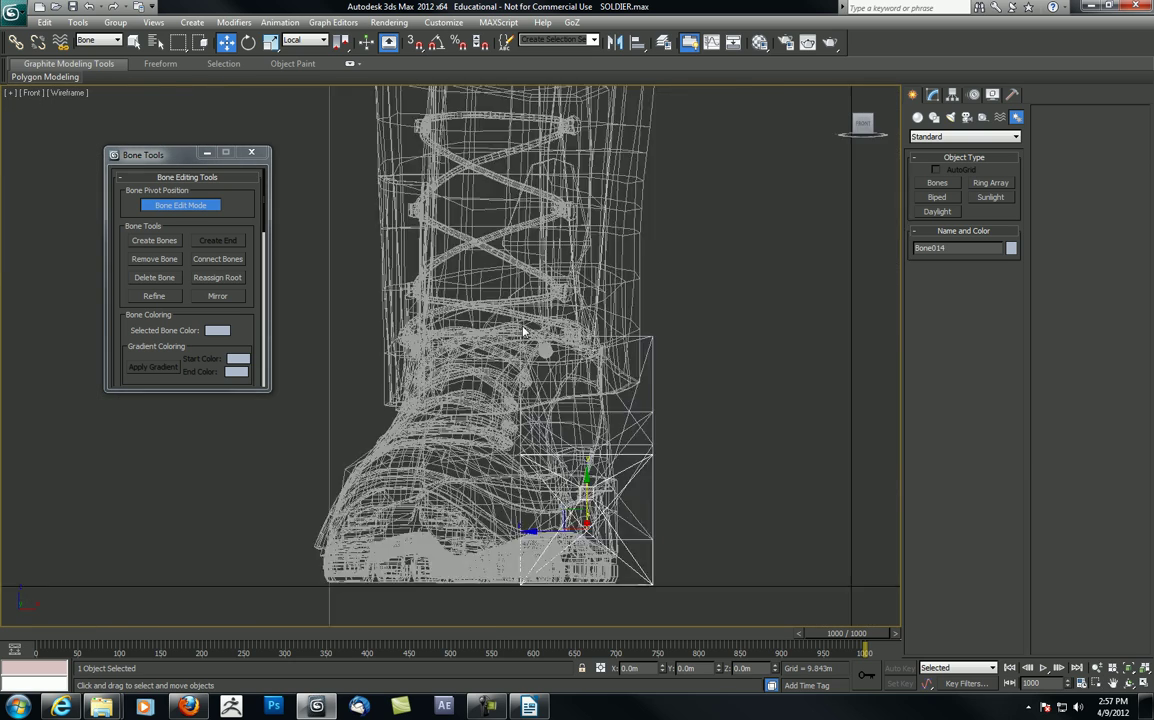
scroll(530, 328, up, 3)
middle_drag(541, 324, 543, 458)
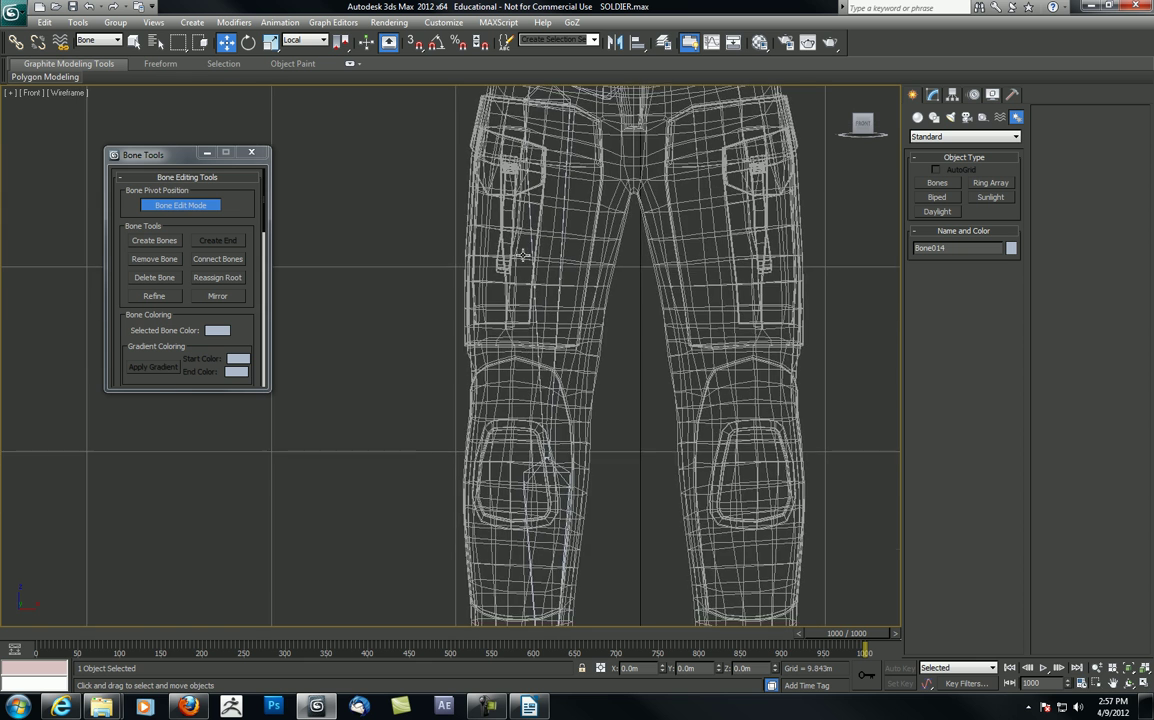
middle_drag(562, 96, 541, 252)
click(502, 246)
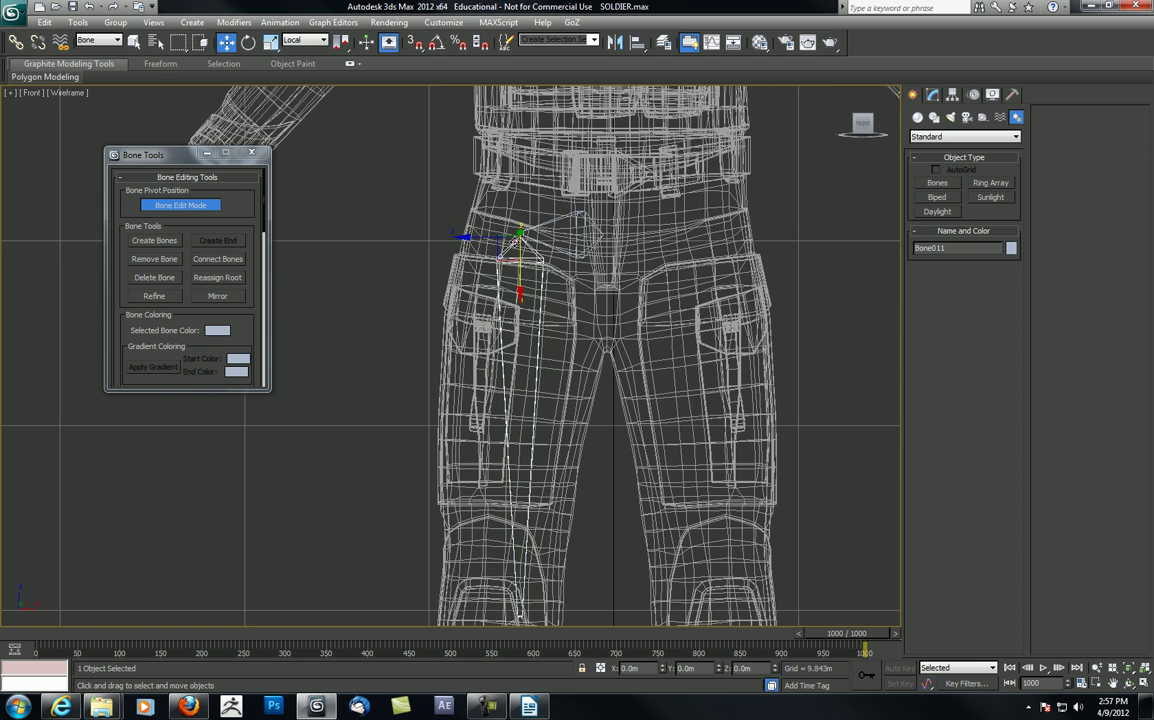
drag(498, 248, 474, 256)
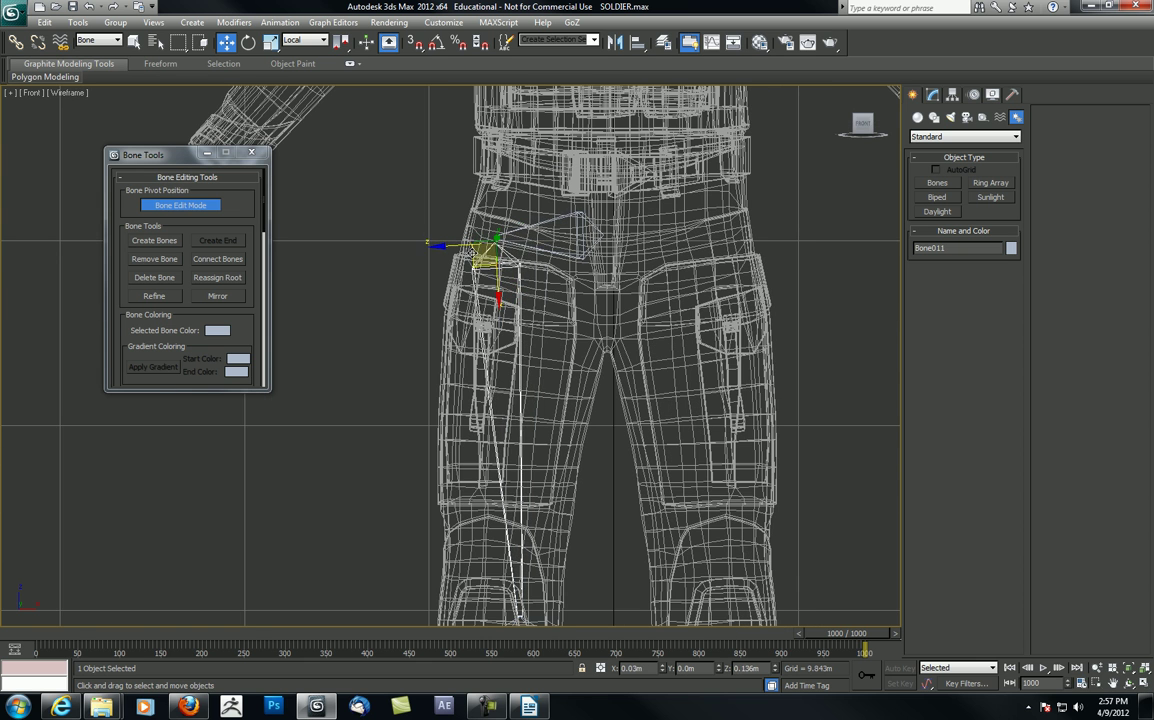
Move the knee joint outward in the Front view so it sits centred behind the knee pad
middle_drag(479, 499, 495, 344)
click(522, 479)
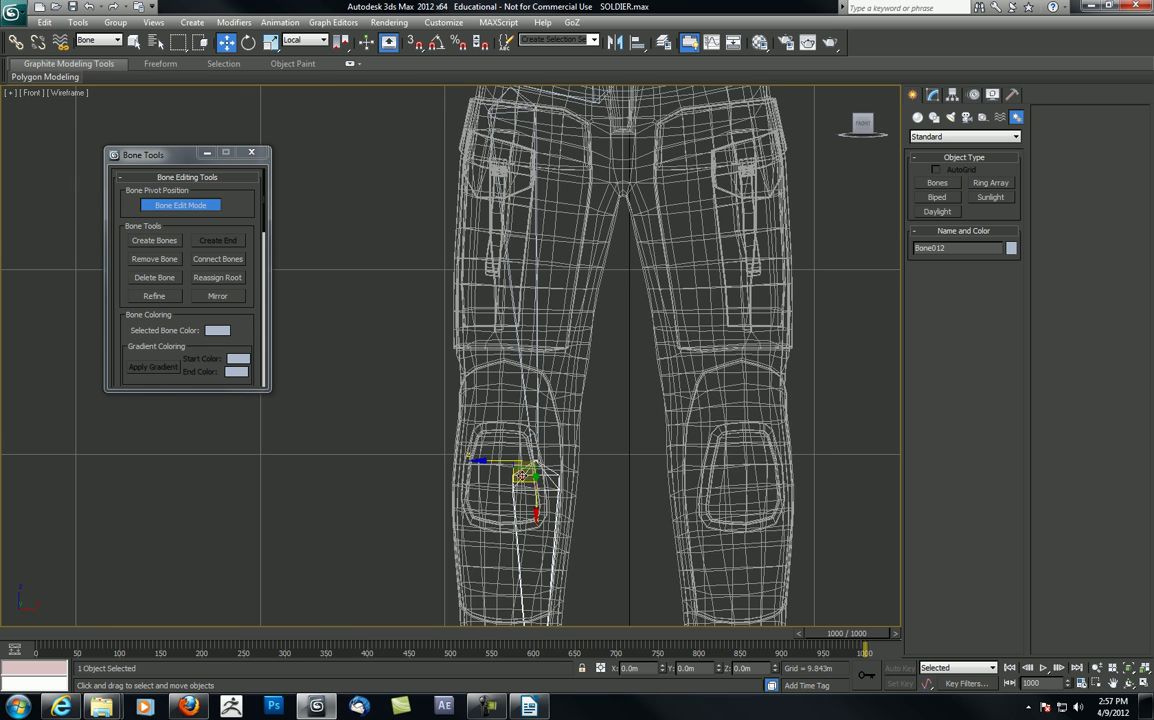
drag(512, 481, 483, 481)
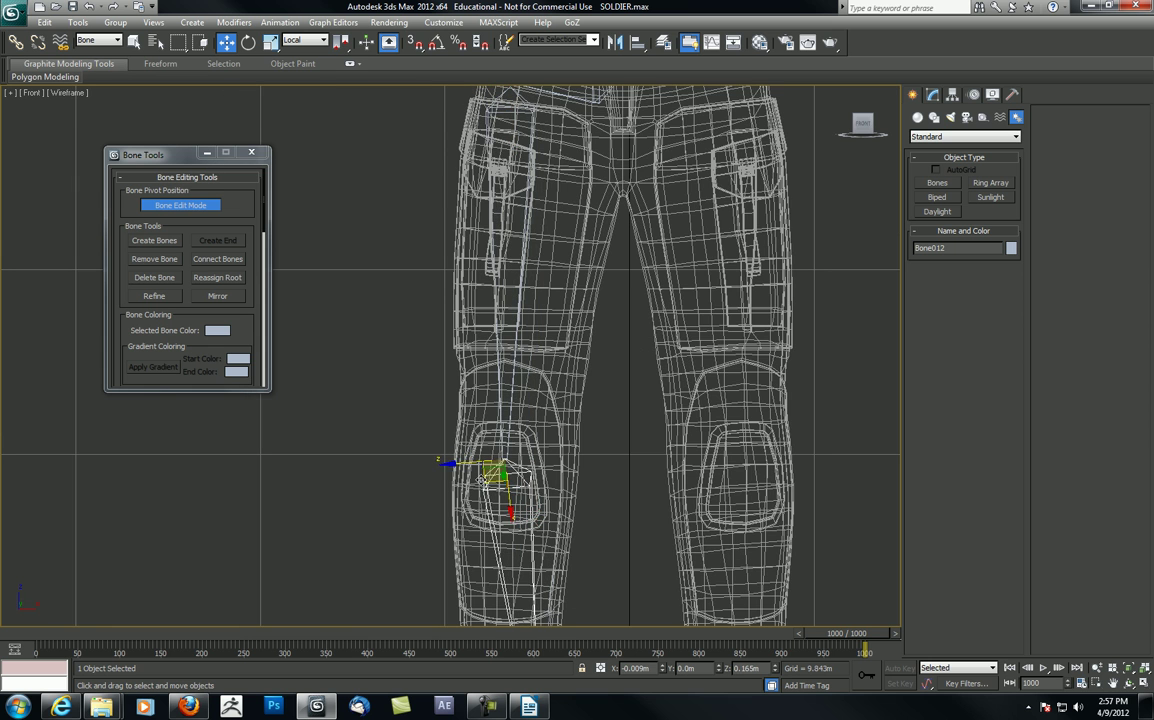
Move the ankle joint outward in the Front view so it sits inside the boot
middle_drag(501, 600, 502, 345)
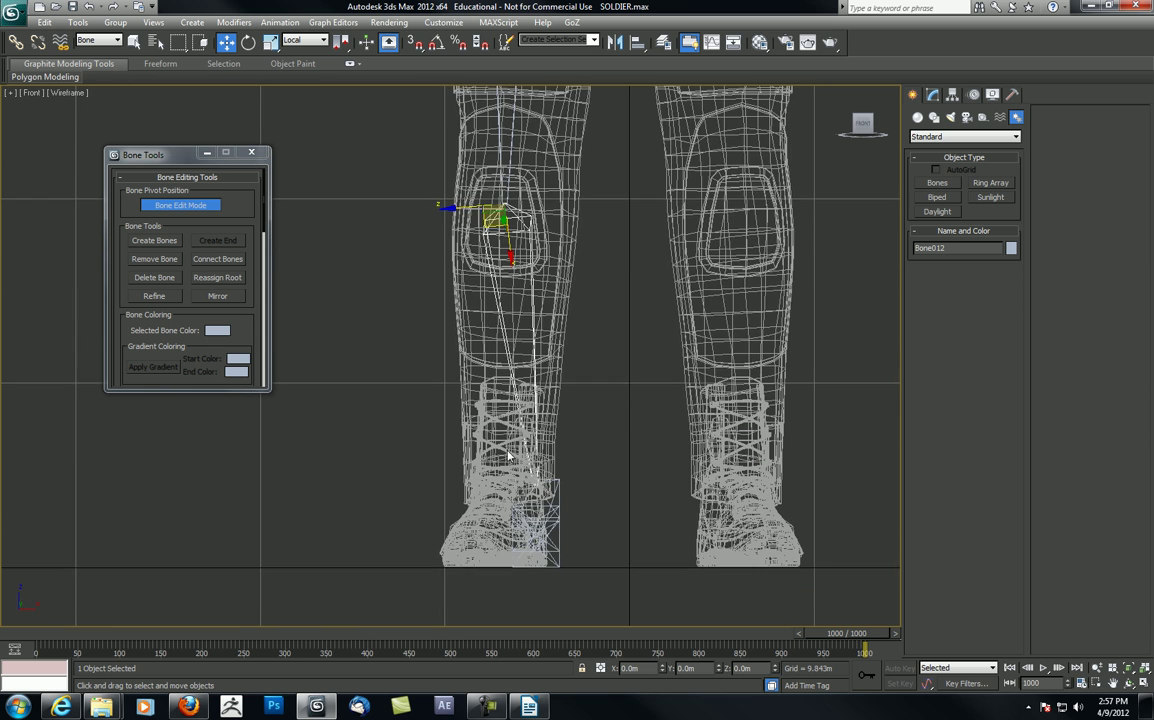
click(556, 482)
middle_drag(528, 476, 535, 400)
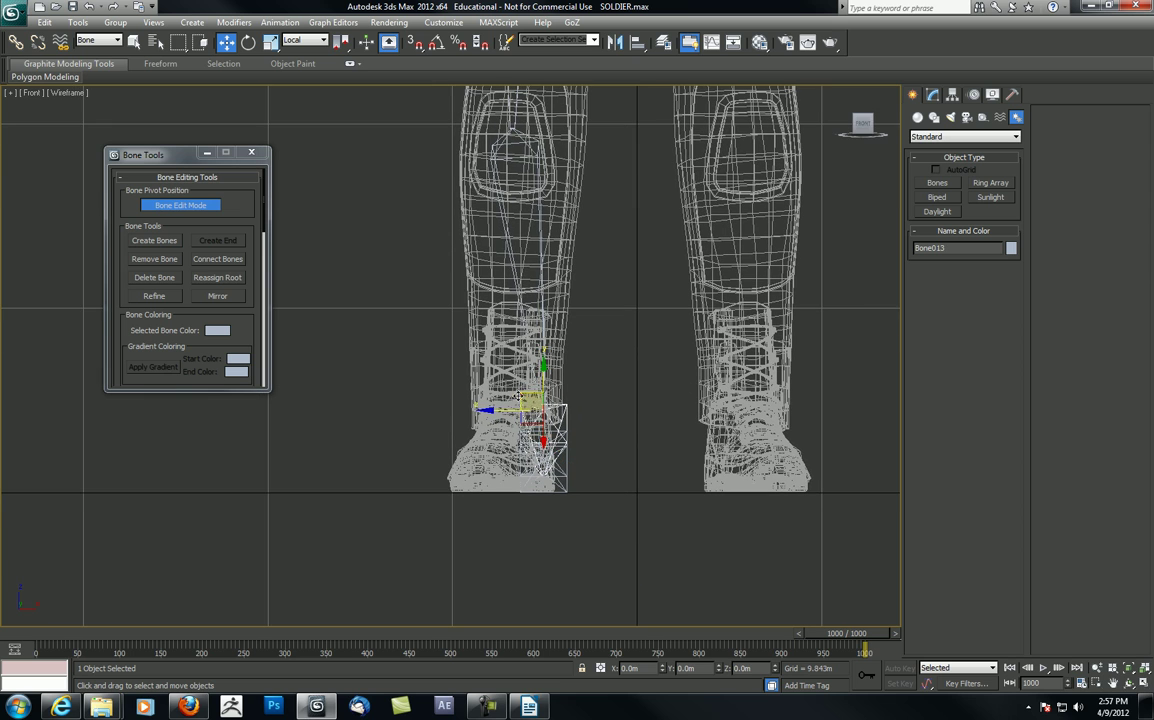
drag(528, 400, 508, 401)
Turn off Bone Edit Mode and rotate the foot bone so it runs along the boot toward the toe
alt+middle_drag(508, 398, 528, 447)
click(558, 502)
middle_drag(558, 501, 563, 452)
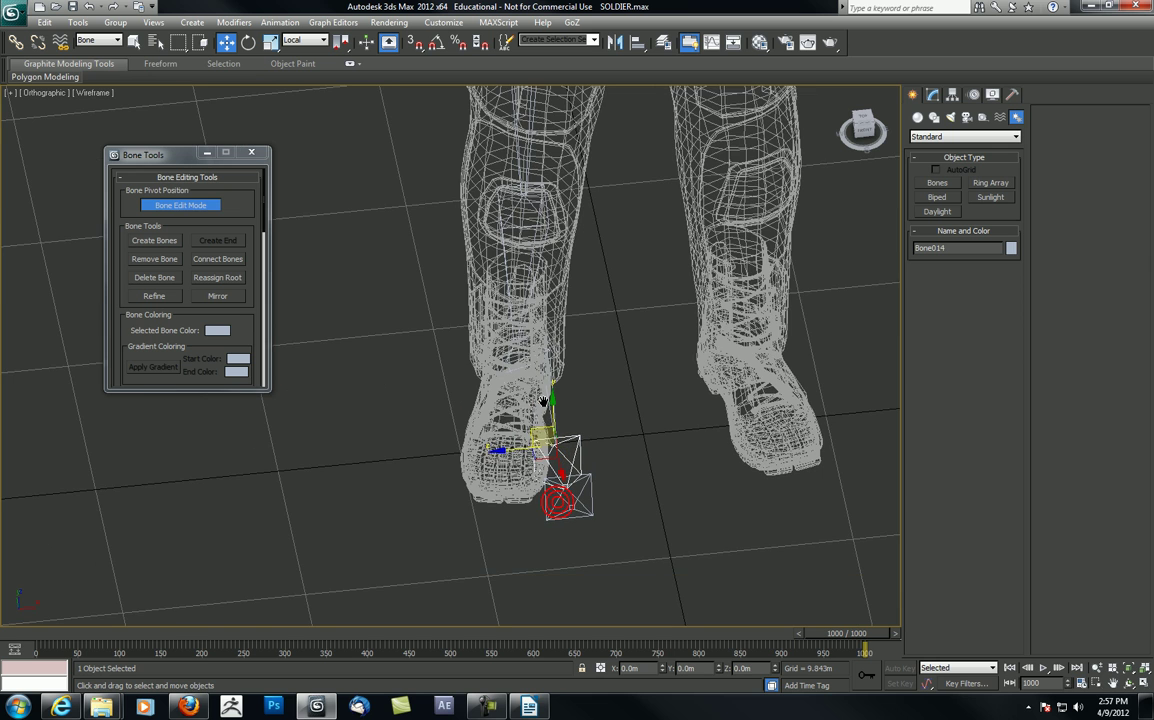
click(552, 405)
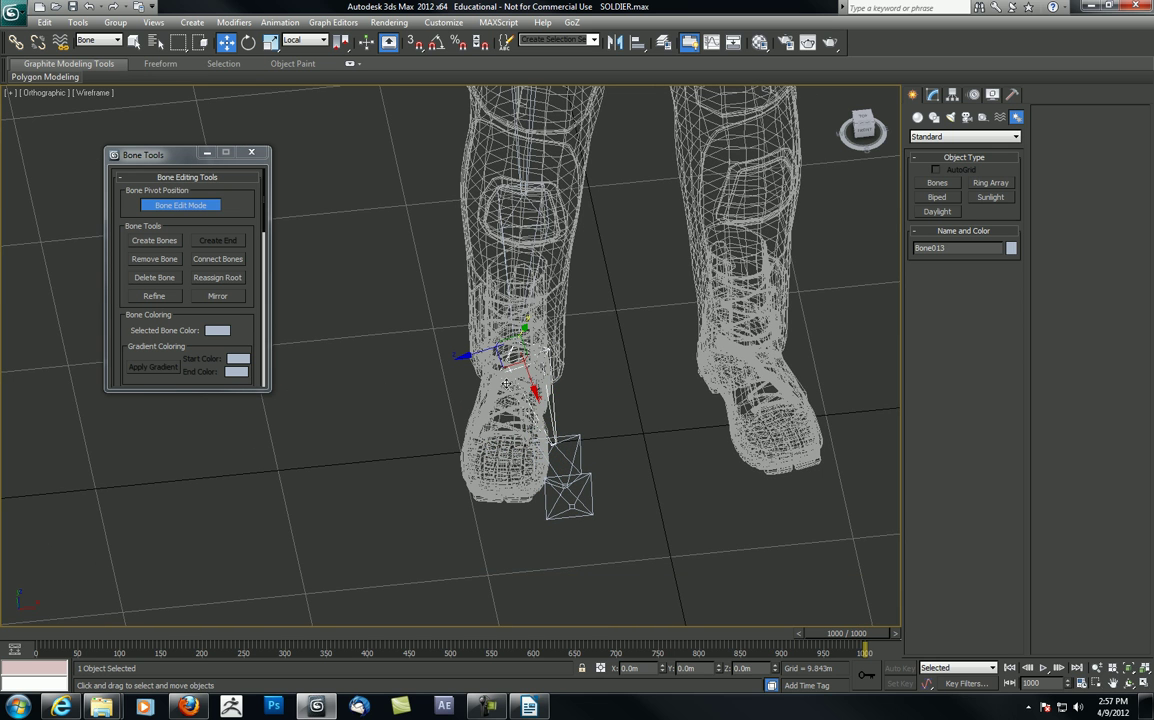
click(182, 206)
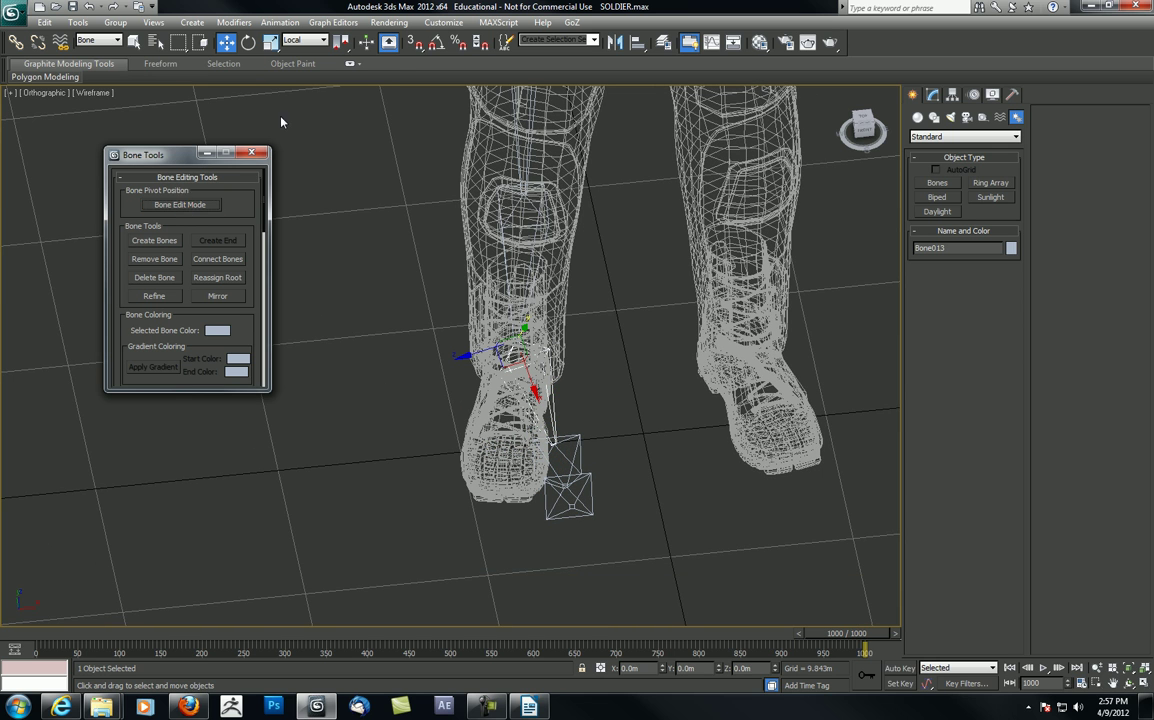
click(248, 41)
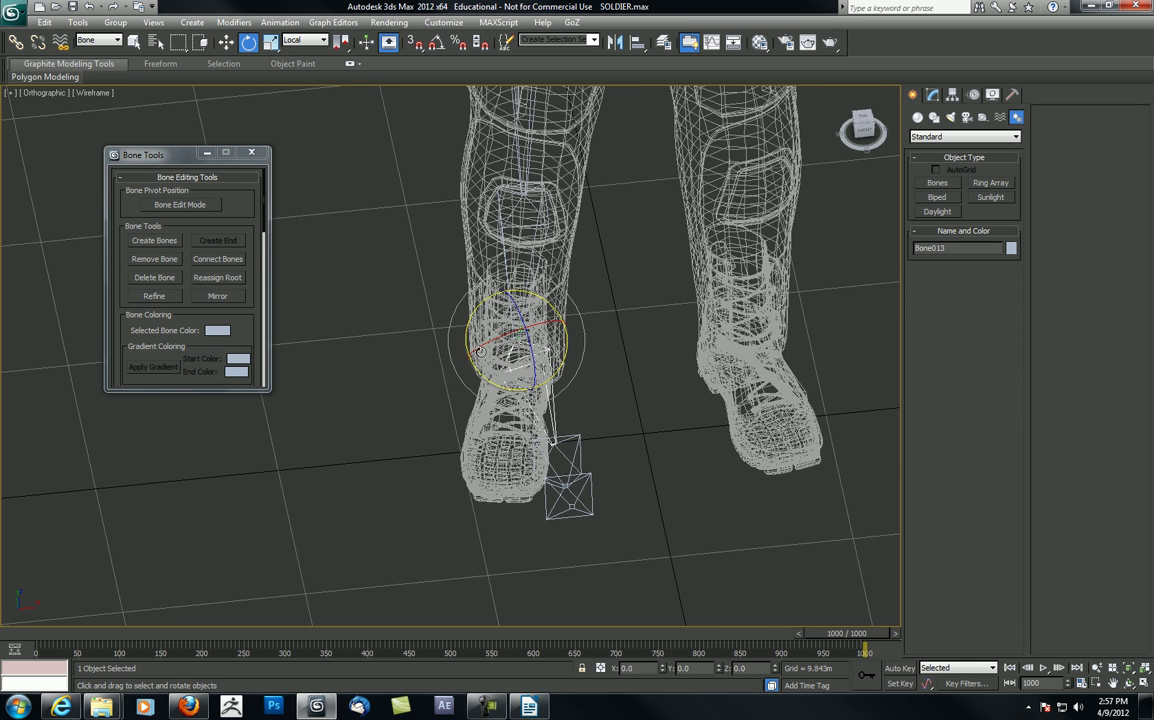
alt+middle_drag(501, 369, 502, 375)
drag(491, 382, 482, 330)
alt+middle_drag(482, 331, 483, 386)
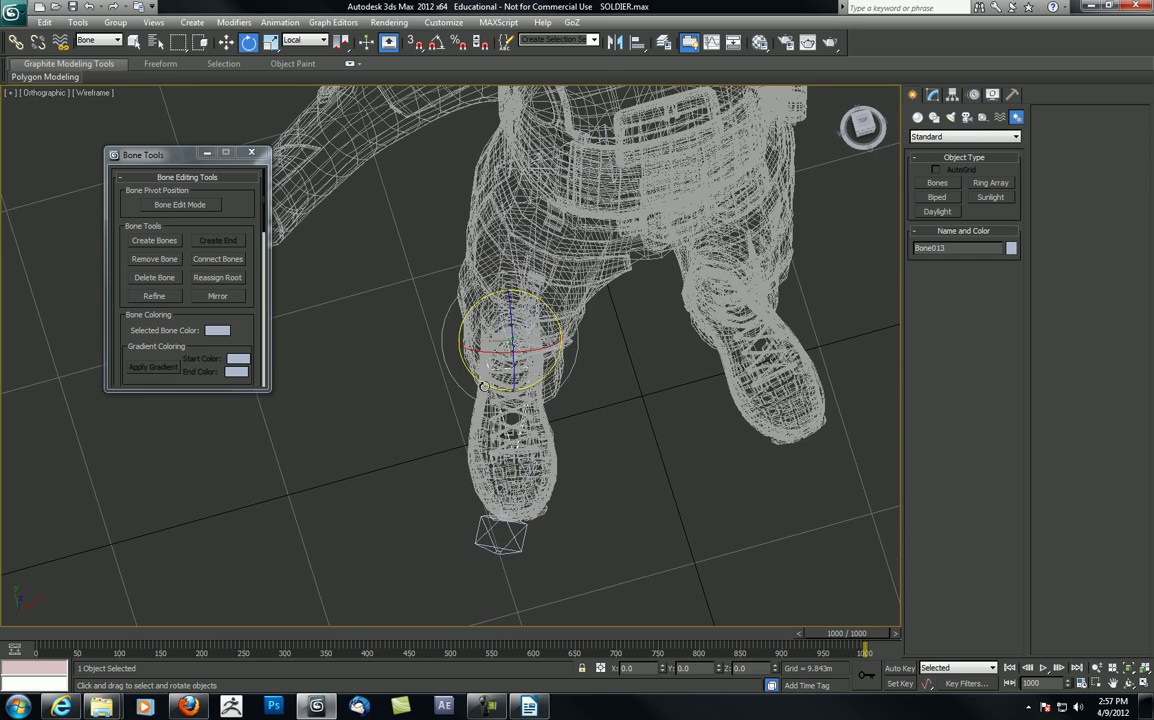
Rotate the toe bone, including about its local X axis, so it lines up with the front of the boot
click(492, 470)
drag(491, 487, 506, 497)
drag(499, 425, 499, 427)
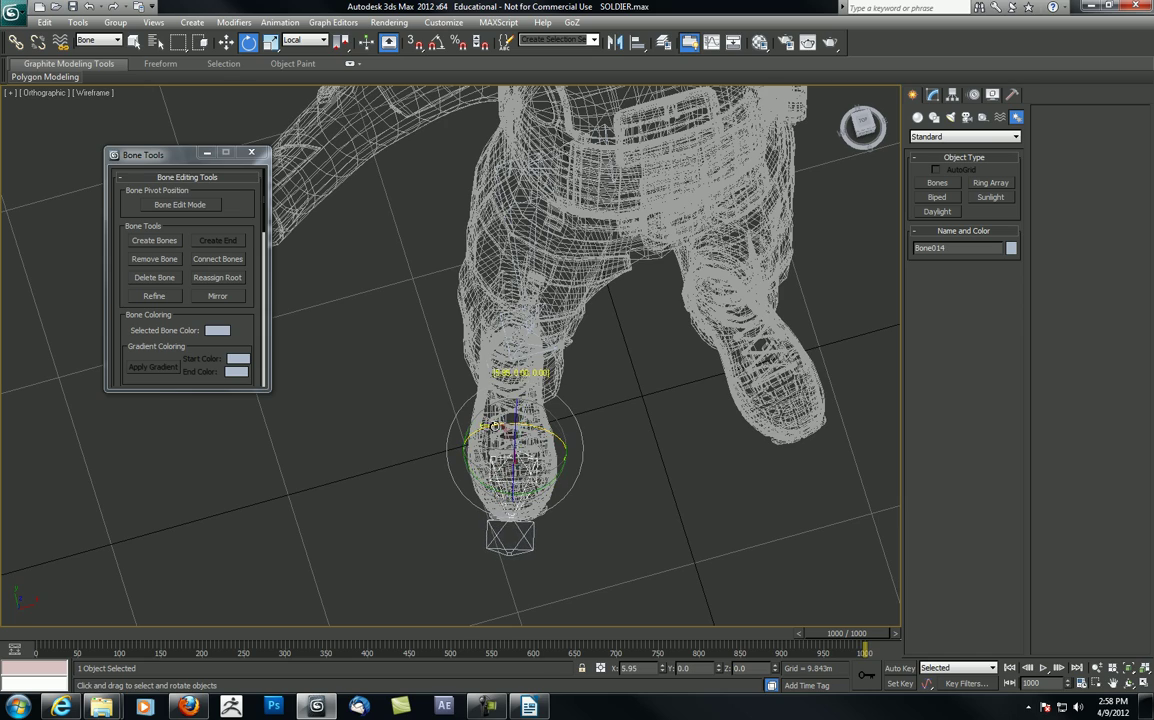
alt+middle_drag(490, 461, 479, 378)
drag(485, 368, 491, 369)
alt+middle_drag(491, 367, 503, 390)
Try to rotate two selected foot bones together to follow the boot, and undo the rotation
click(533, 490)
drag(411, 383, 494, 360)
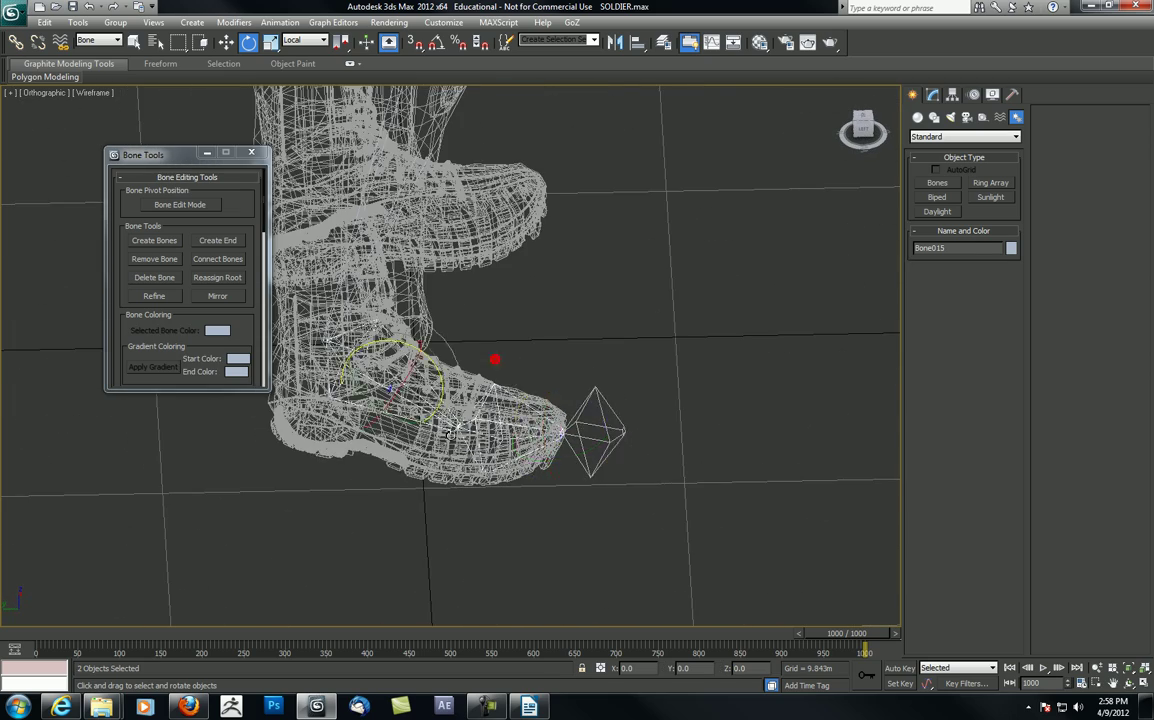
alt+middle_drag(494, 360, 405, 393)
drag(441, 368, 446, 337)
right_click(446, 337)
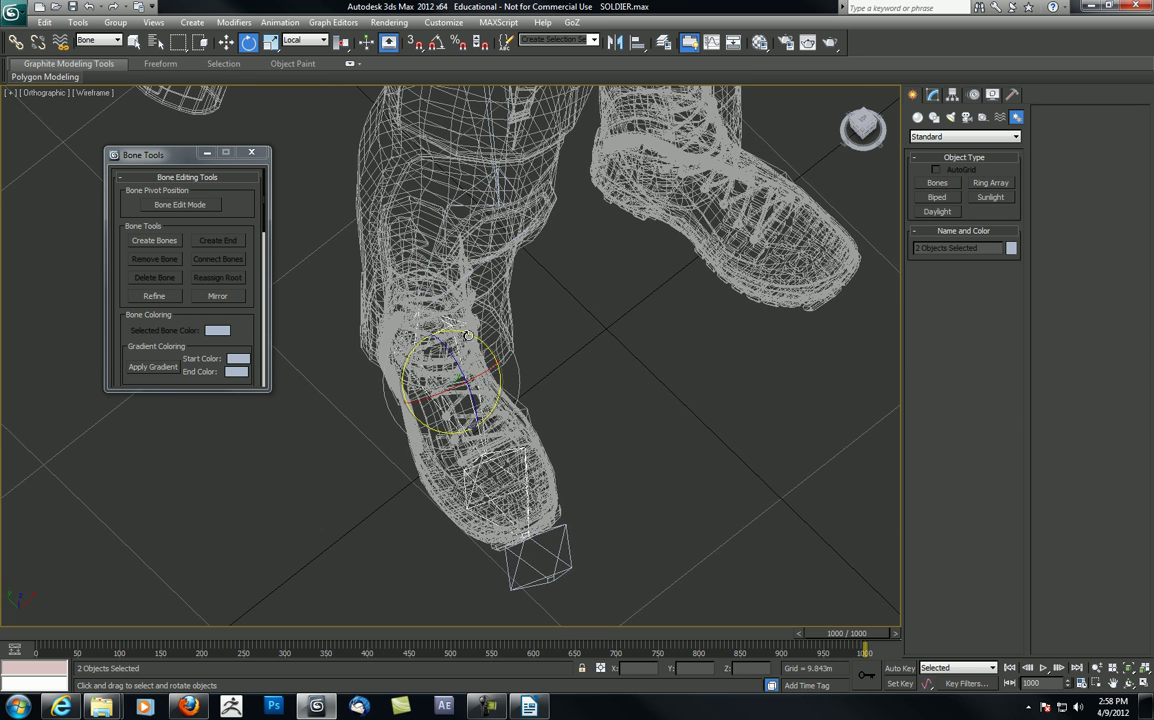
drag(468, 336, 490, 350)
key(ctrl+z)
Select the foot bone, try rotating it at the ankle, and undo the rotation
click(379, 435)
drag(412, 412, 447, 387)
middle_drag(451, 369, 475, 334)
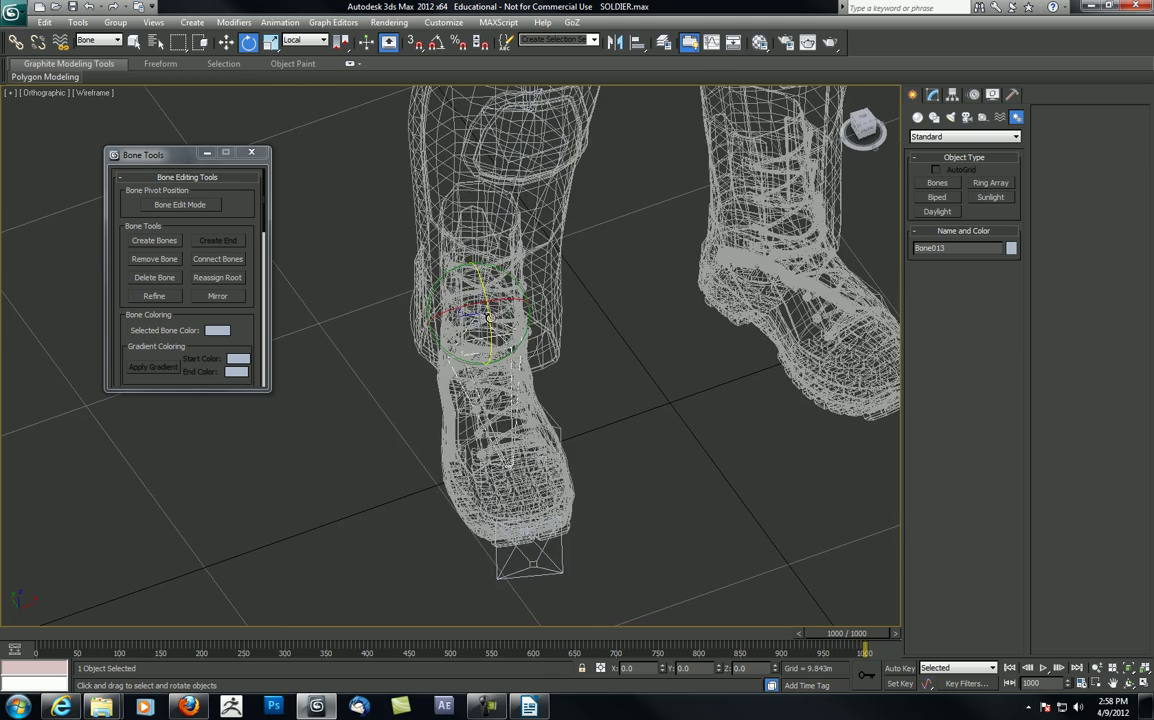
drag(489, 317, 480, 255)
alt+middle_drag(480, 255, 572, 238)
key(ctrl+z)
middle_drag(526, 302, 553, 361)
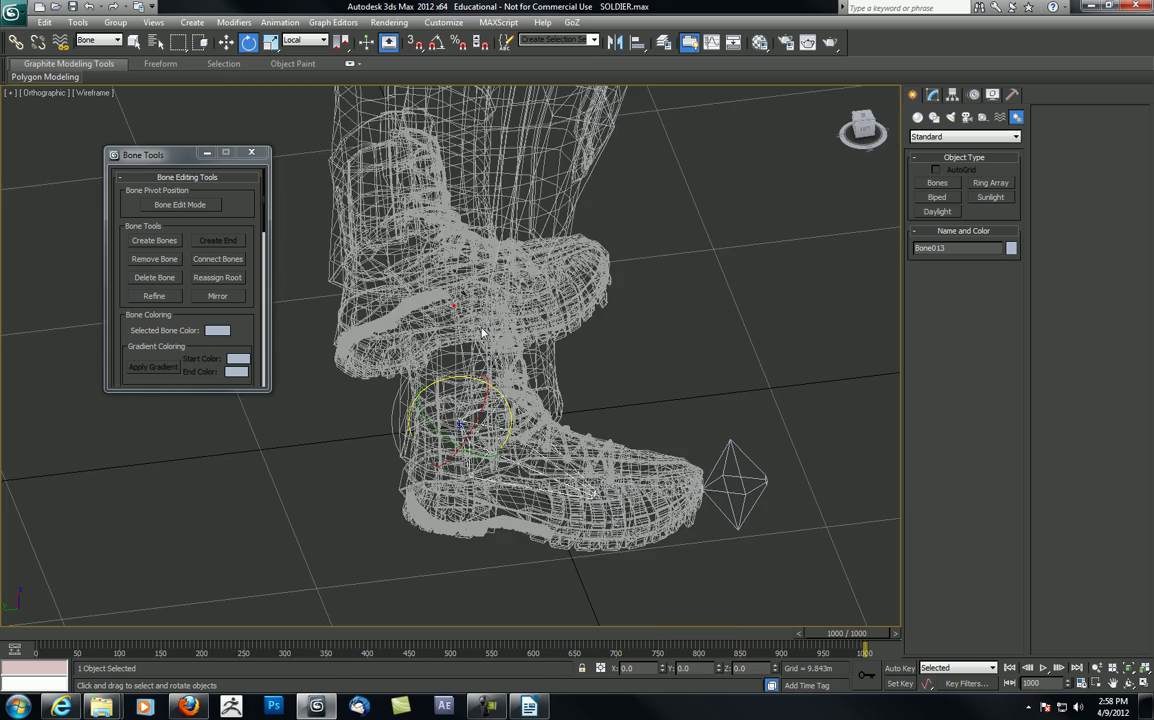
Try to rotate the shin bone about its own length with its child bones following, and undo the rotation
click(504, 347)
alt+middle_drag(492, 287, 517, 314)
mouse_move(534, 213)
mouse_down()
mouse_move(537, 164)
mouse_move(532, 207)
mouse_move(535, 192)
mouse_up()
key(F3)
right_click(535, 192)
middle_drag(534, 196, 508, 293)
key(F3)
scroll(515, 316, up, 3)
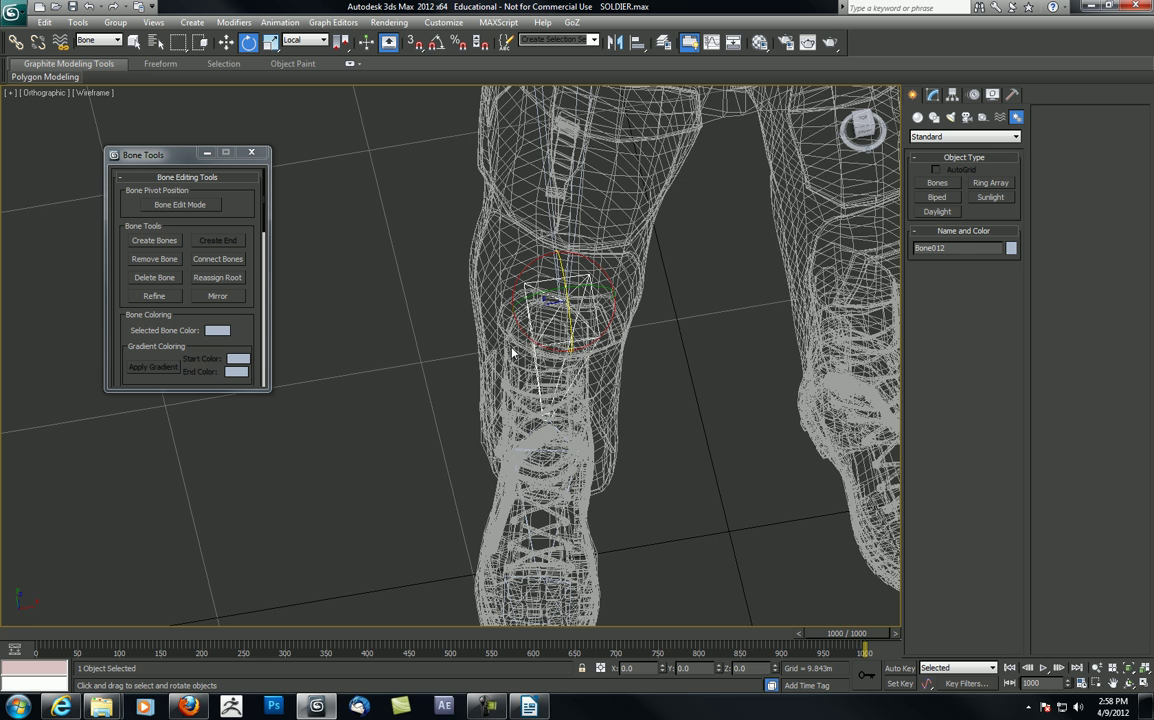
drag(537, 340, 524, 331)
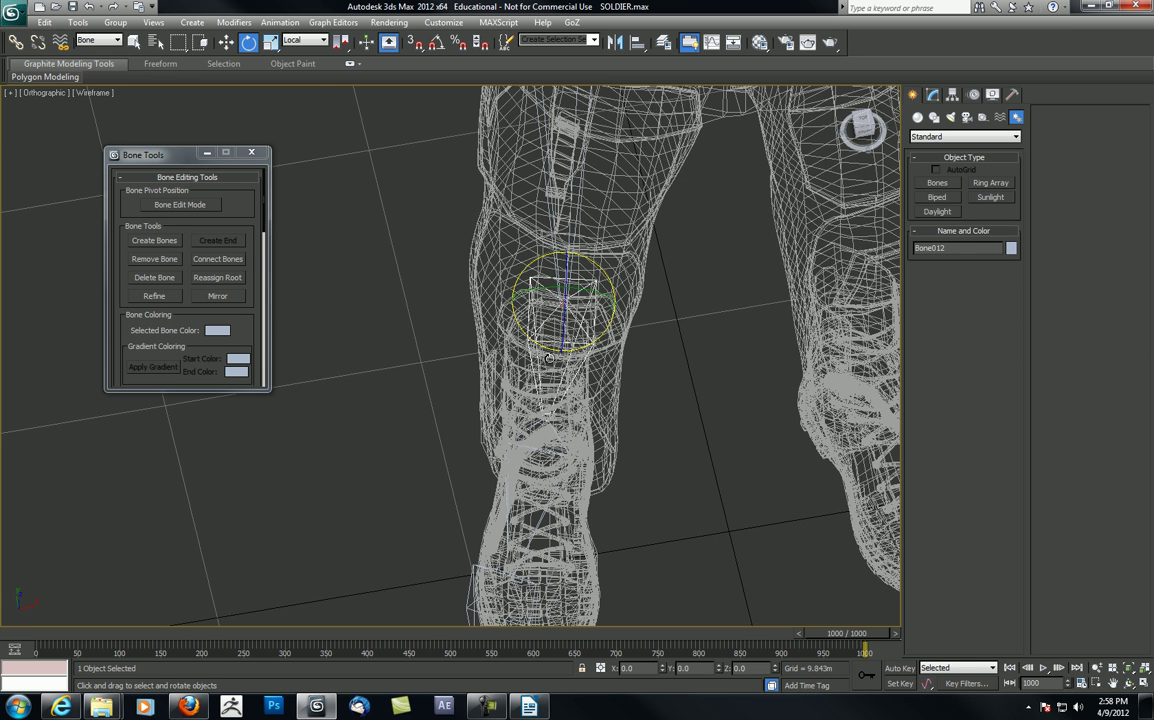
middle_drag(523, 386, 519, 317)
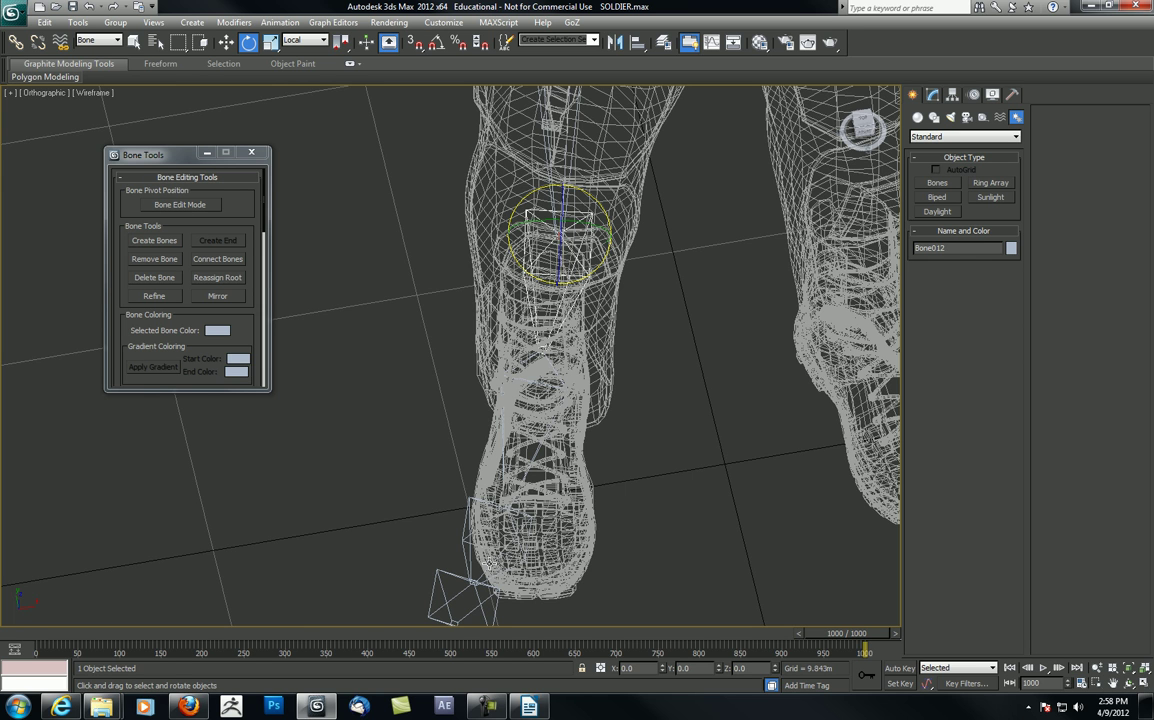
key(ctrl+z)
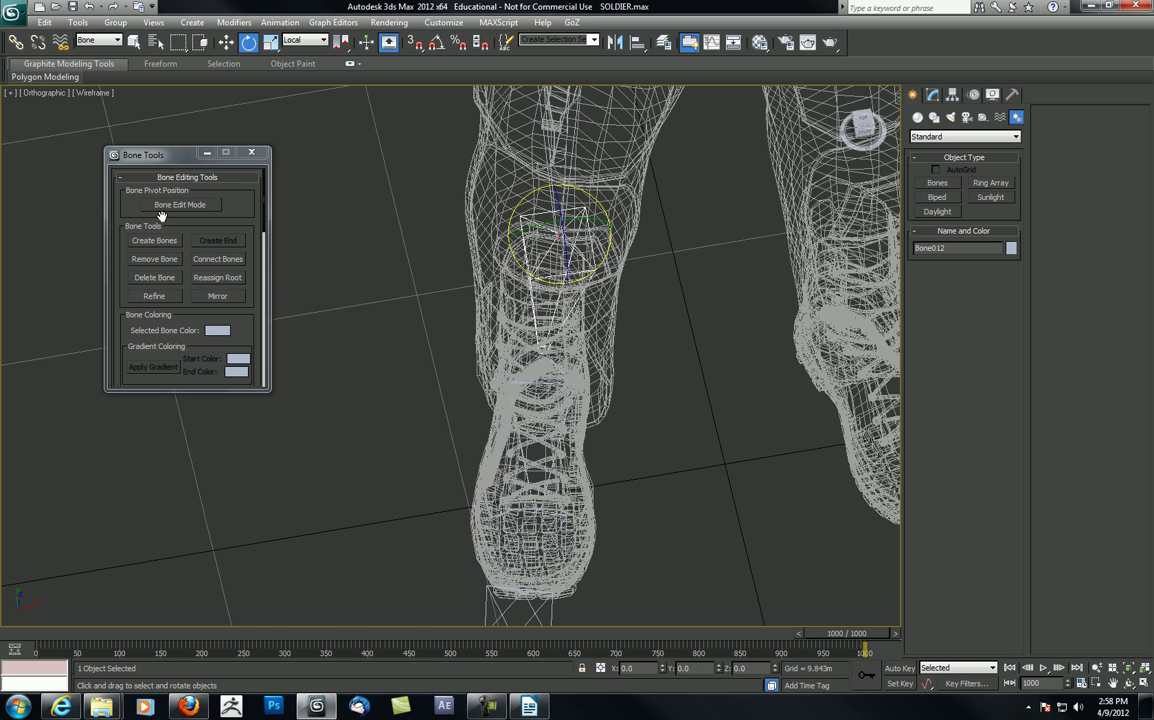
Turn on Bone Edit Mode and rotate the shin bone about 11 degrees around its local X axis
click(171, 205)
drag(525, 268, 510, 260)
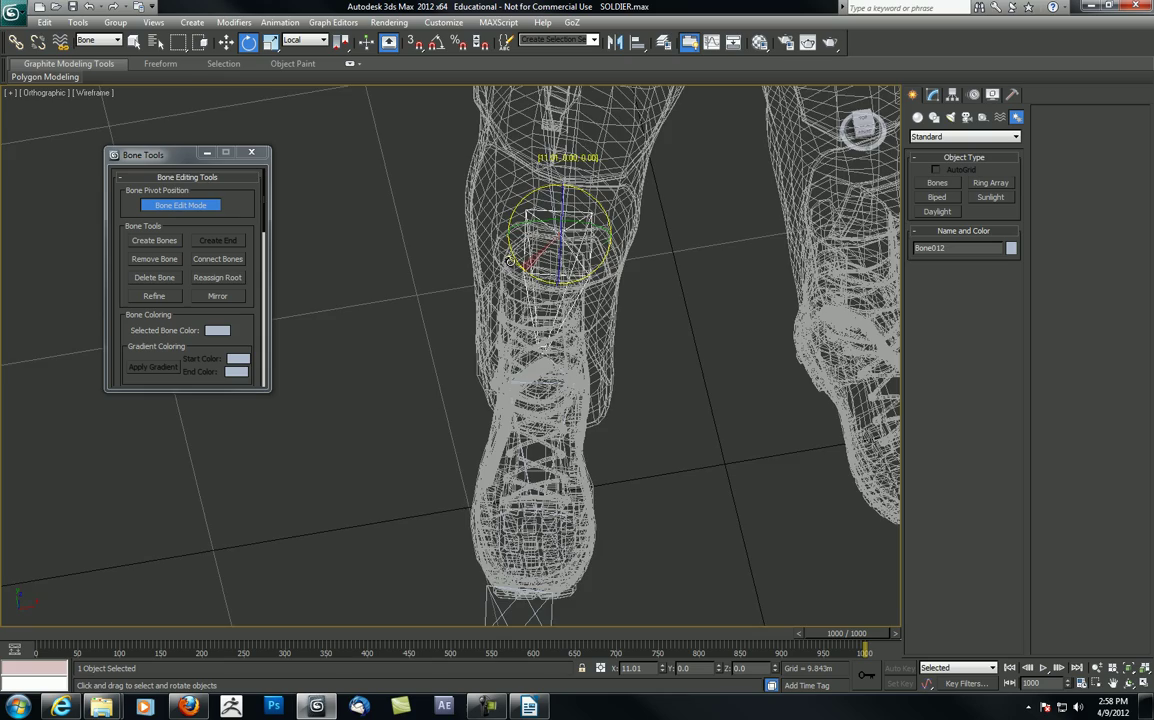
alt+middle_drag(510, 260, 490, 330)
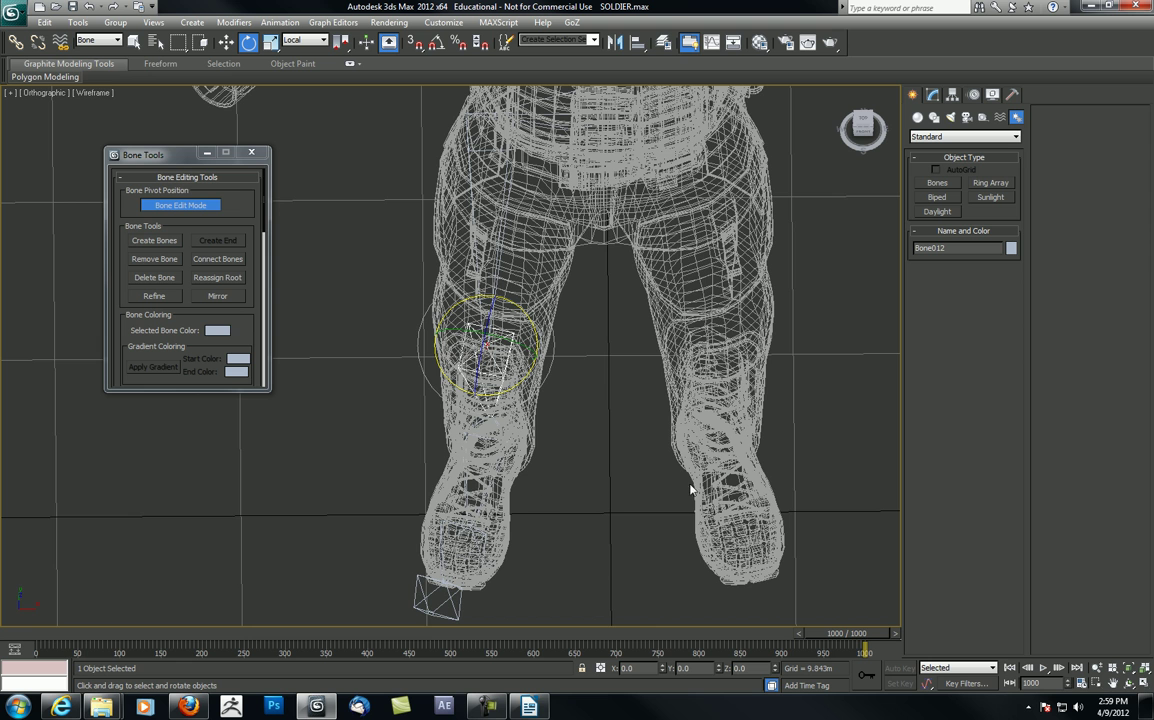
mouse_move(601, 409)
middle_down()
mouse_move(586, 451)
mouse_move(586, 420)
middle_up()
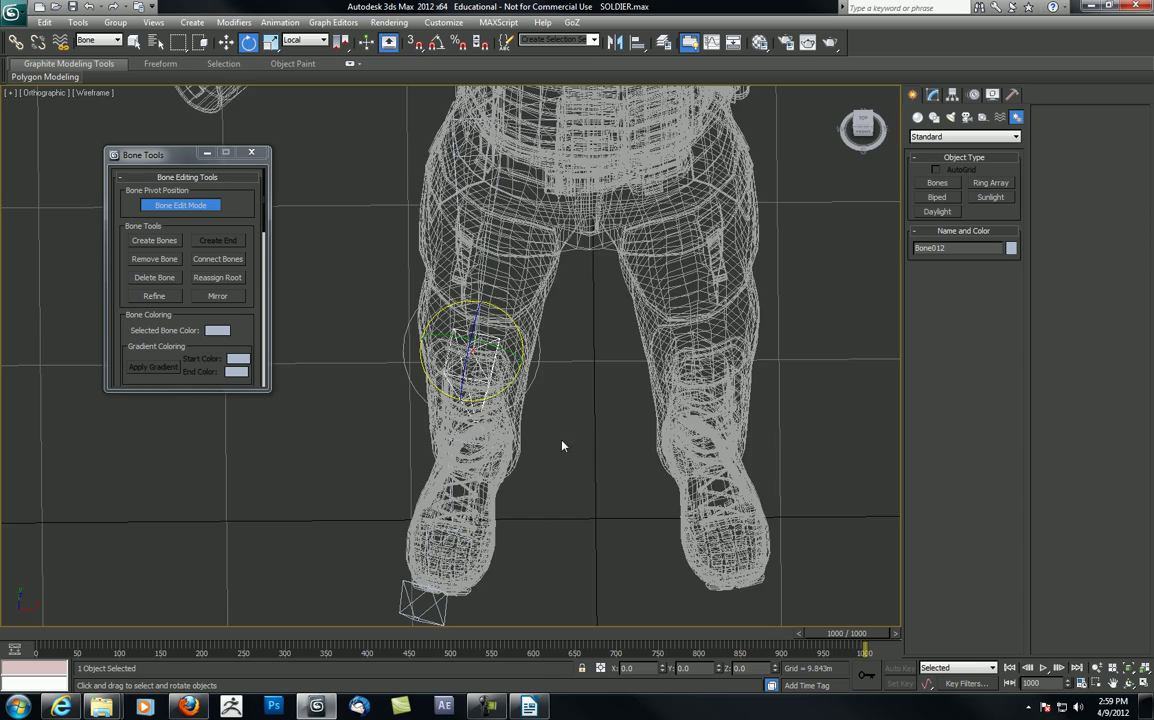
alt+middle_drag(557, 557, 578, 422)
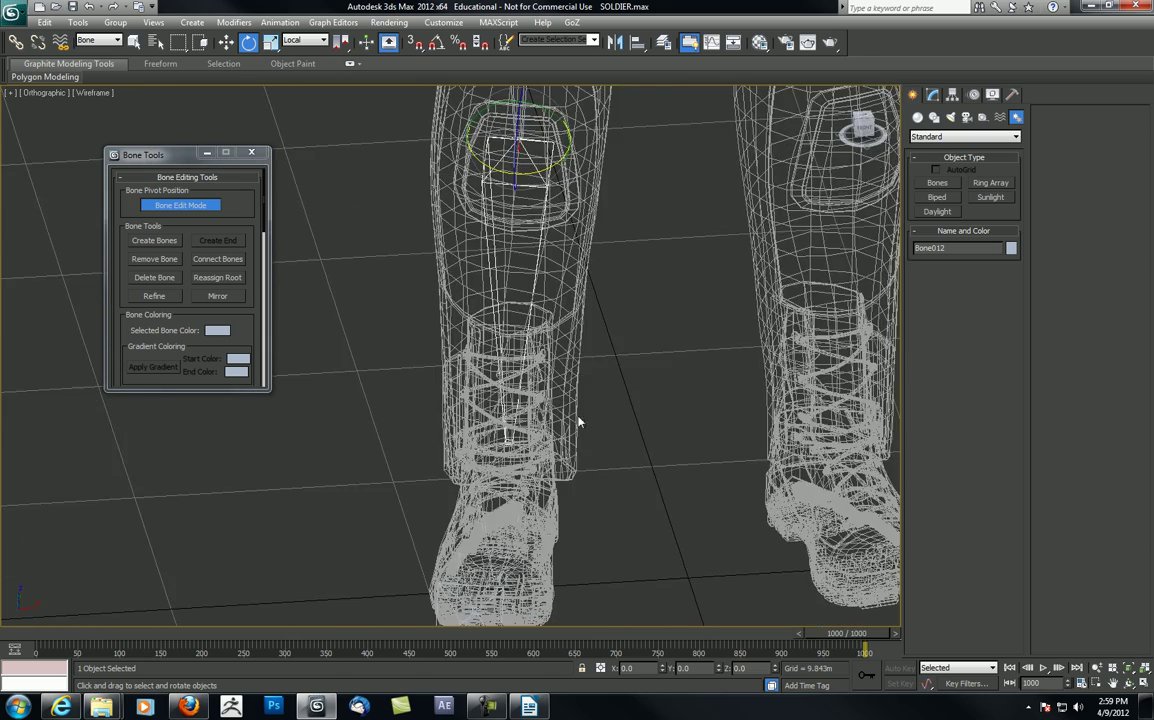
Hide the Geo layer so that only the leg bones remain in the viewport
alt+middle_drag(518, 519, 497, 507)
middle_drag(513, 288, 512, 395)
scroll(518, 418, up, 5)
alt+middle_drag(730, 330, 507, 290)
middle_drag(507, 290, 539, 337)
scroll(491, 285, down, 4)
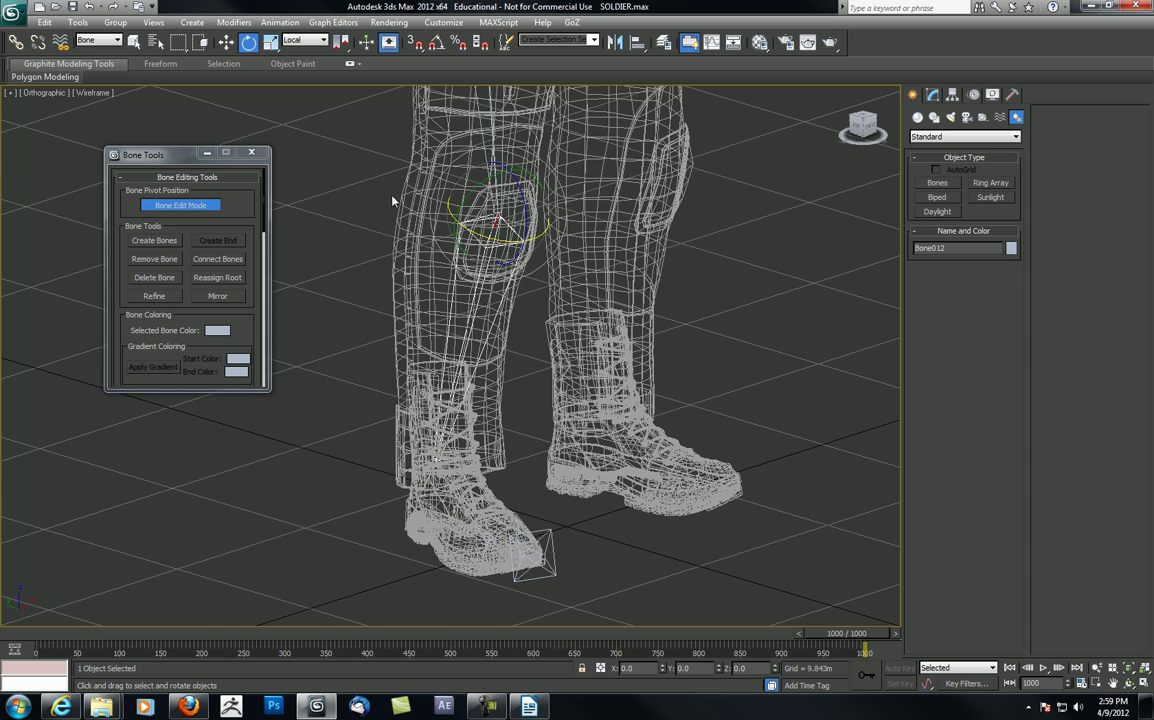
click(663, 42)
middle_drag(630, 184, 653, 218)
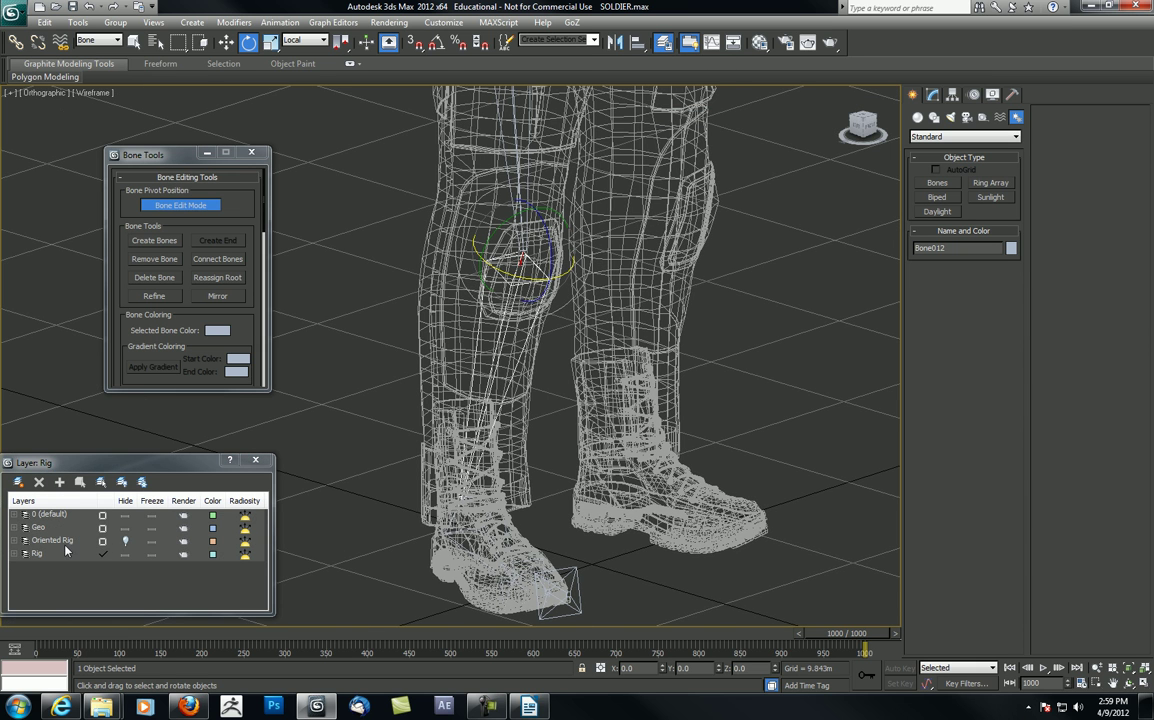
click(125, 528)
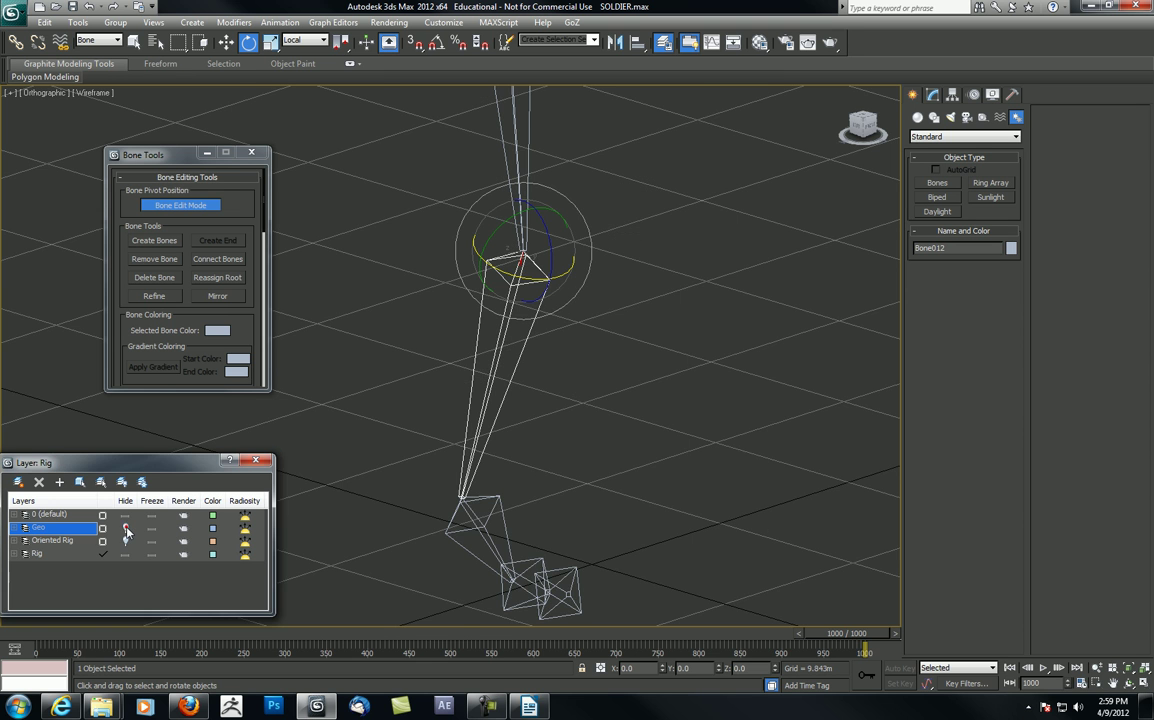
middle_drag(368, 376, 386, 354)
alt+middle_drag(455, 374, 446, 329)
key(l)
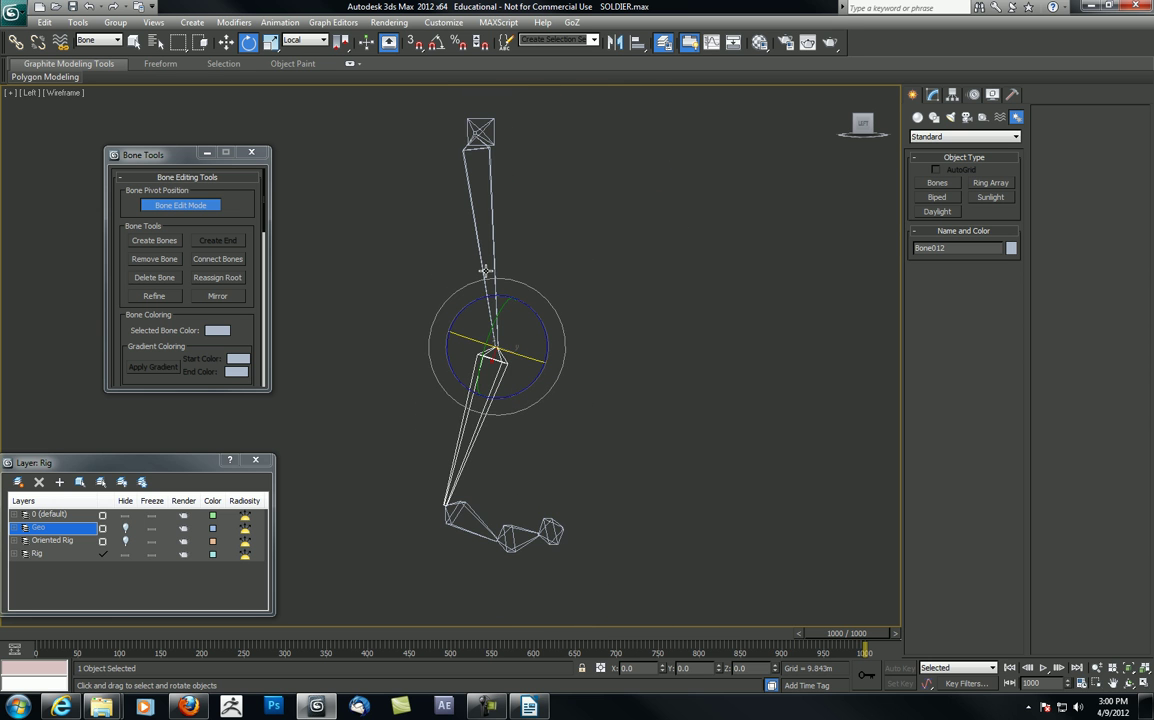
alt+middle_drag(534, 287, 419, 296)
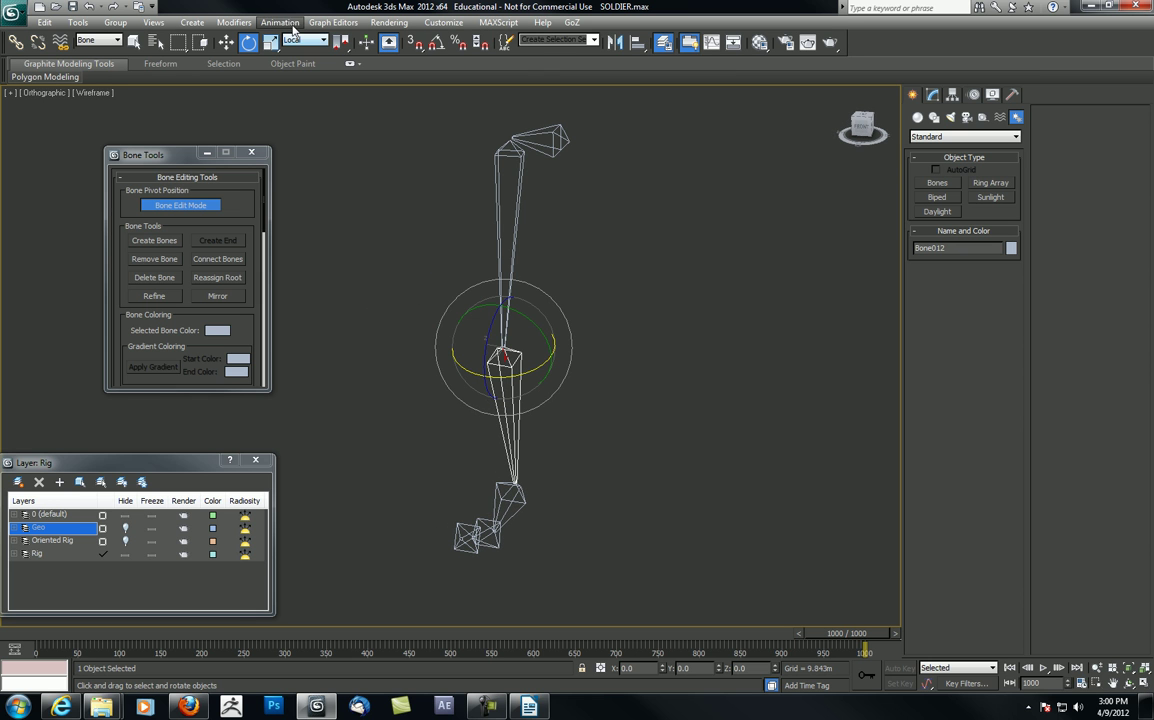
click(265, 22)
mouse_move(301, 79)
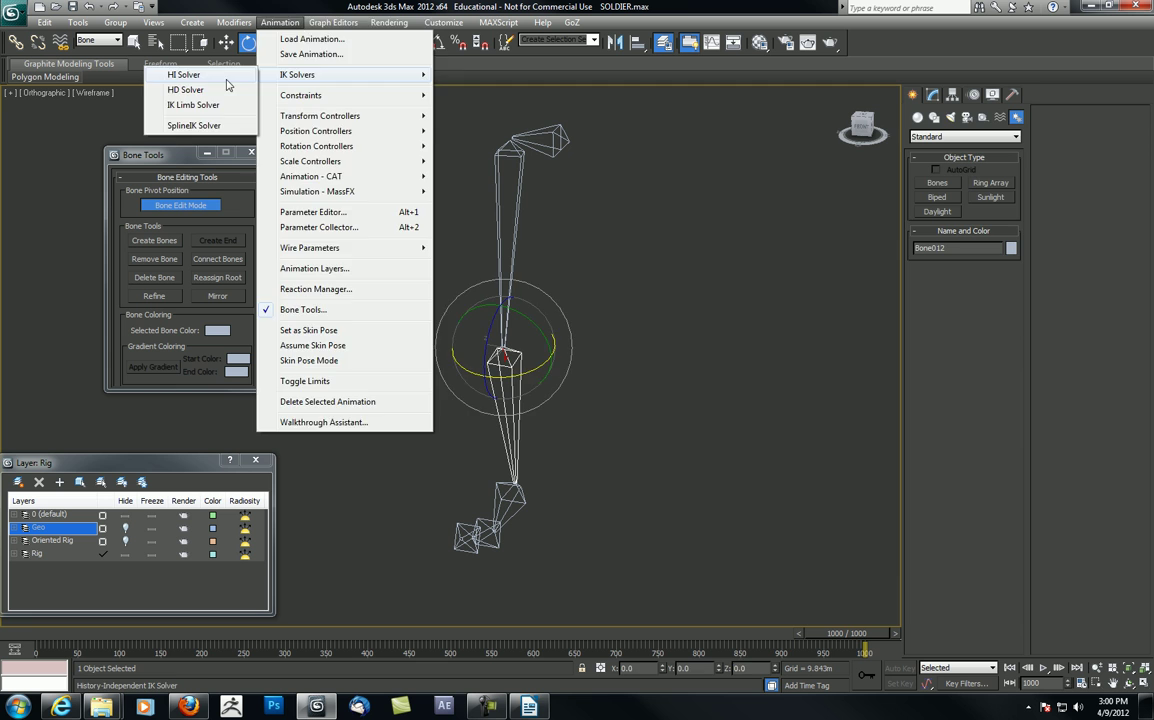
click(184, 75)
click(500, 221)
Select the thigh bone and add an HI Solver IK chain from it to the foot bone at the ankle
click(501, 222)
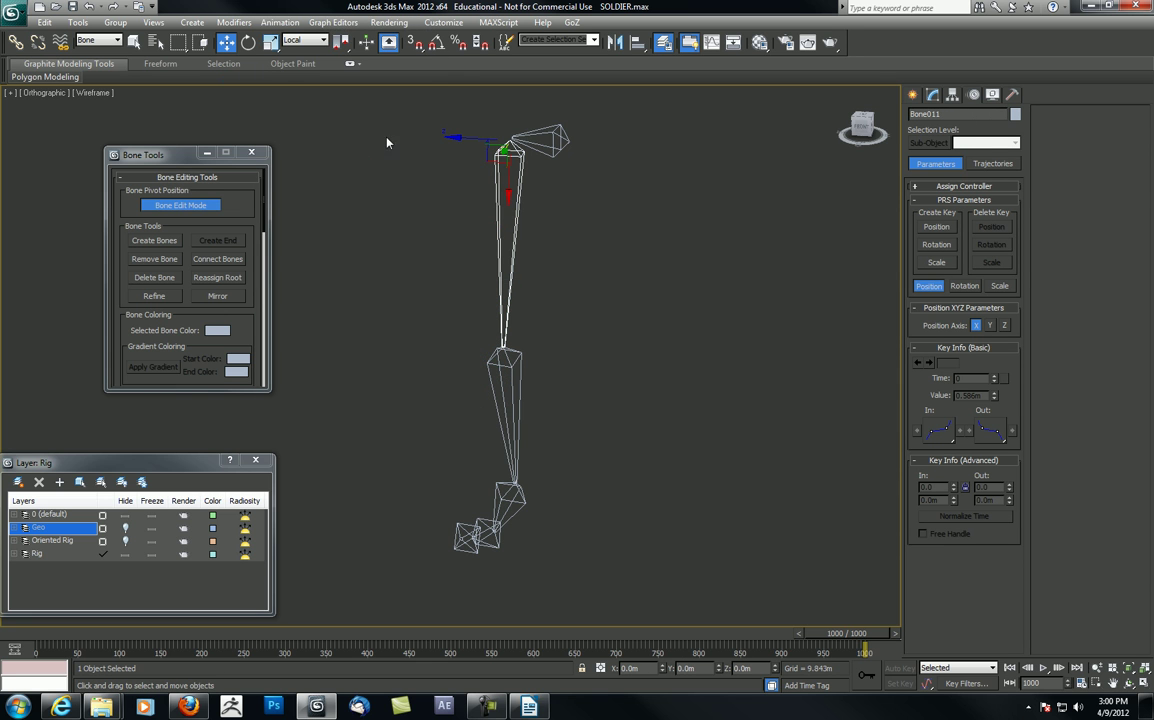
click(280, 22)
mouse_move(283, 77)
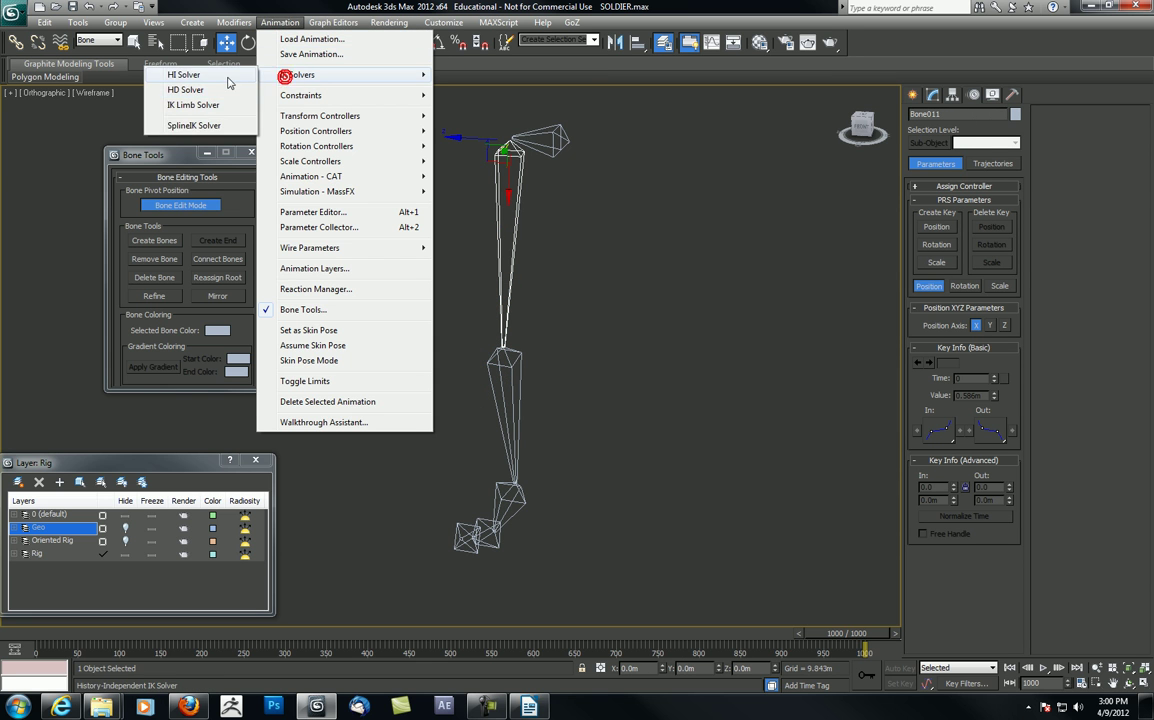
click(184, 75)
click(499, 505)
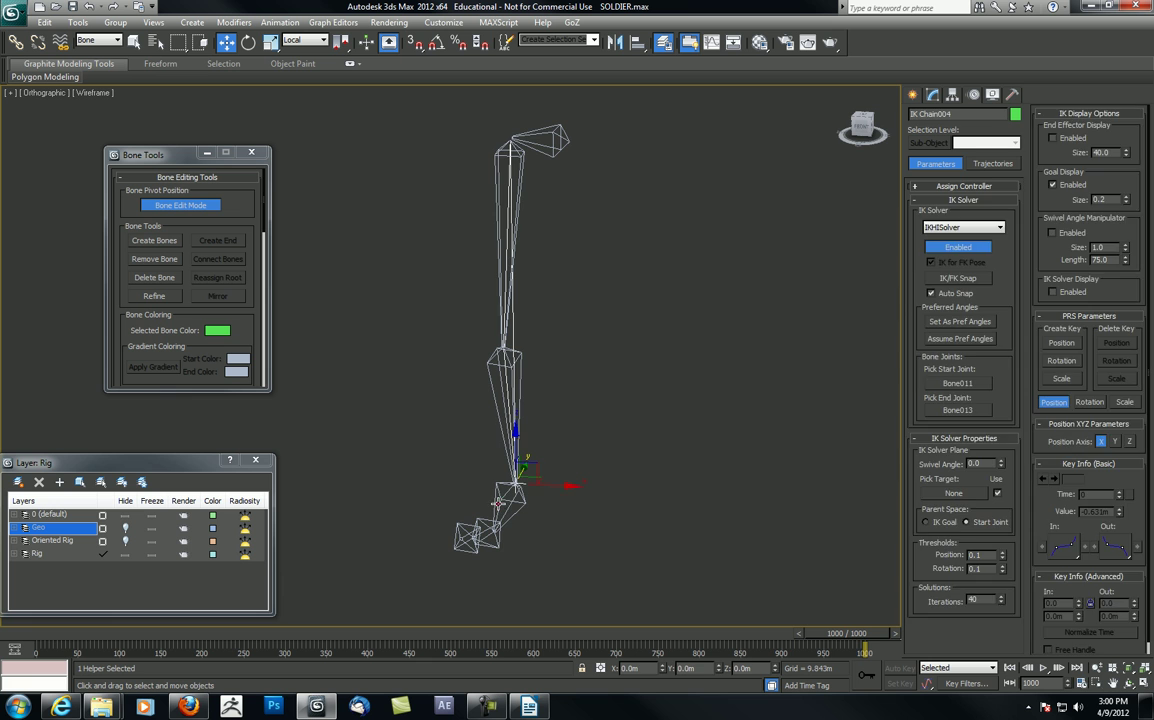
Select the foot bone and add an HI Solver IK chain from it to the bone at the ball of the foot
drag(497, 503, 533, 437)
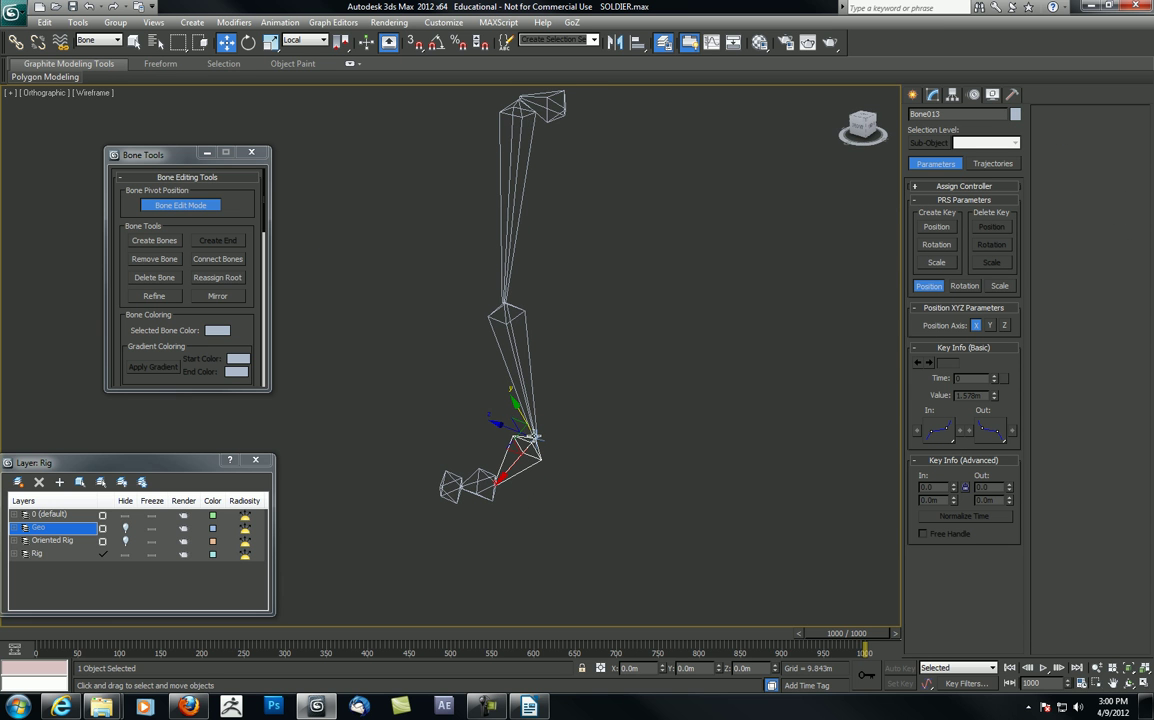
click(280, 22)
mouse_move(290, 73)
click(186, 73)
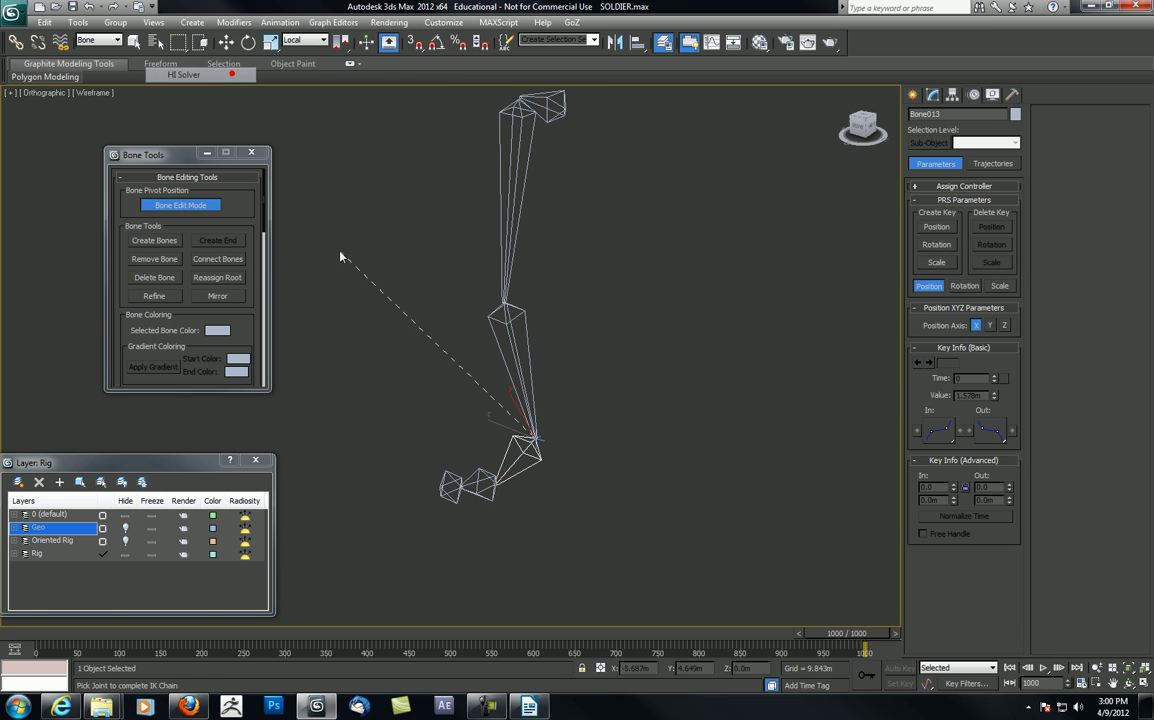
click(482, 481)
Select the bone at the ball of the foot and add an HI Solver IK chain from it to the toe end bone
click(481, 483)
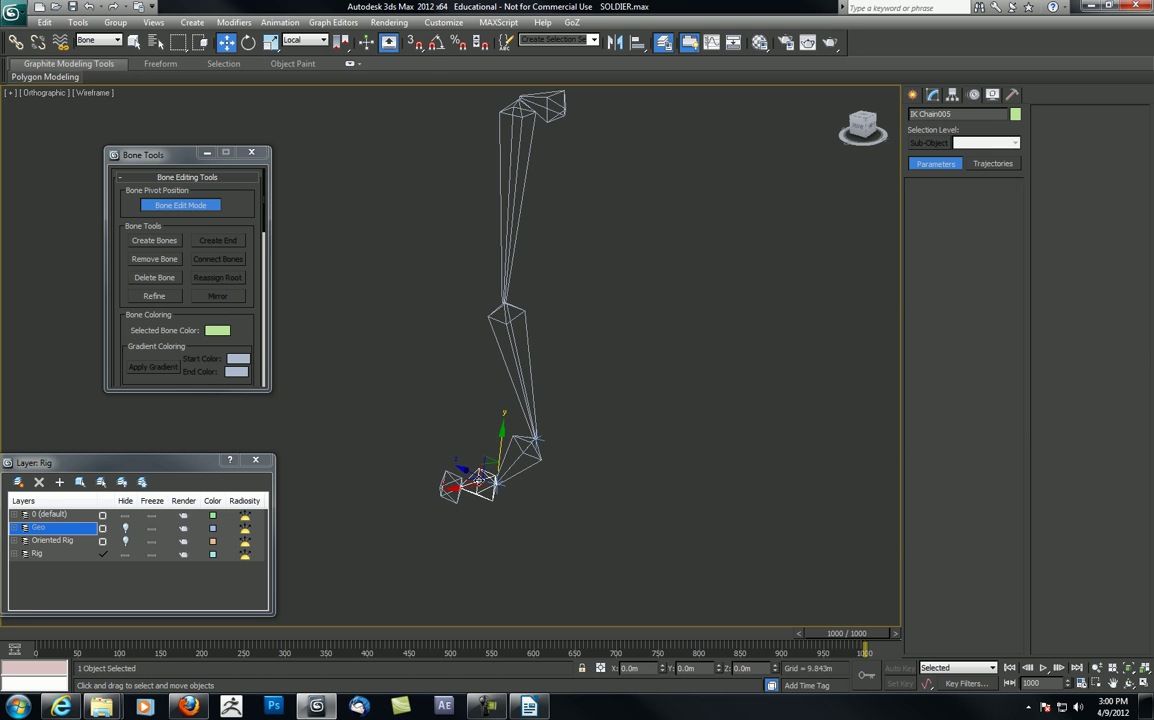
click(280, 22)
mouse_move(290, 73)
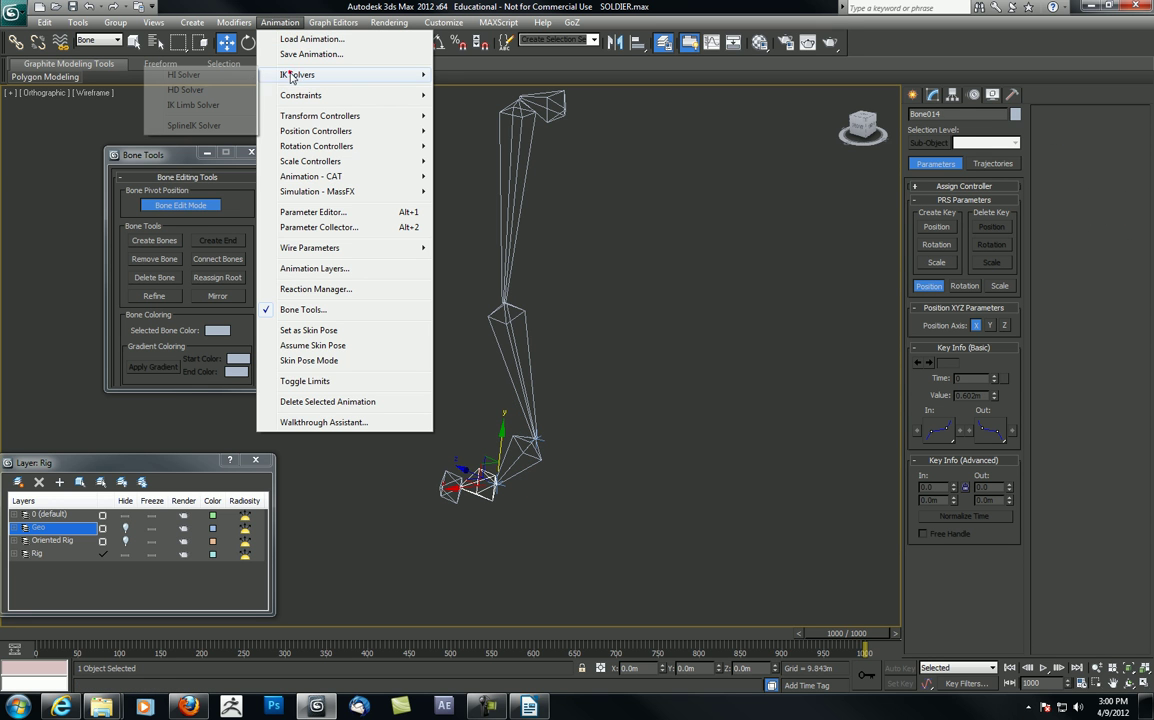
click(212, 75)
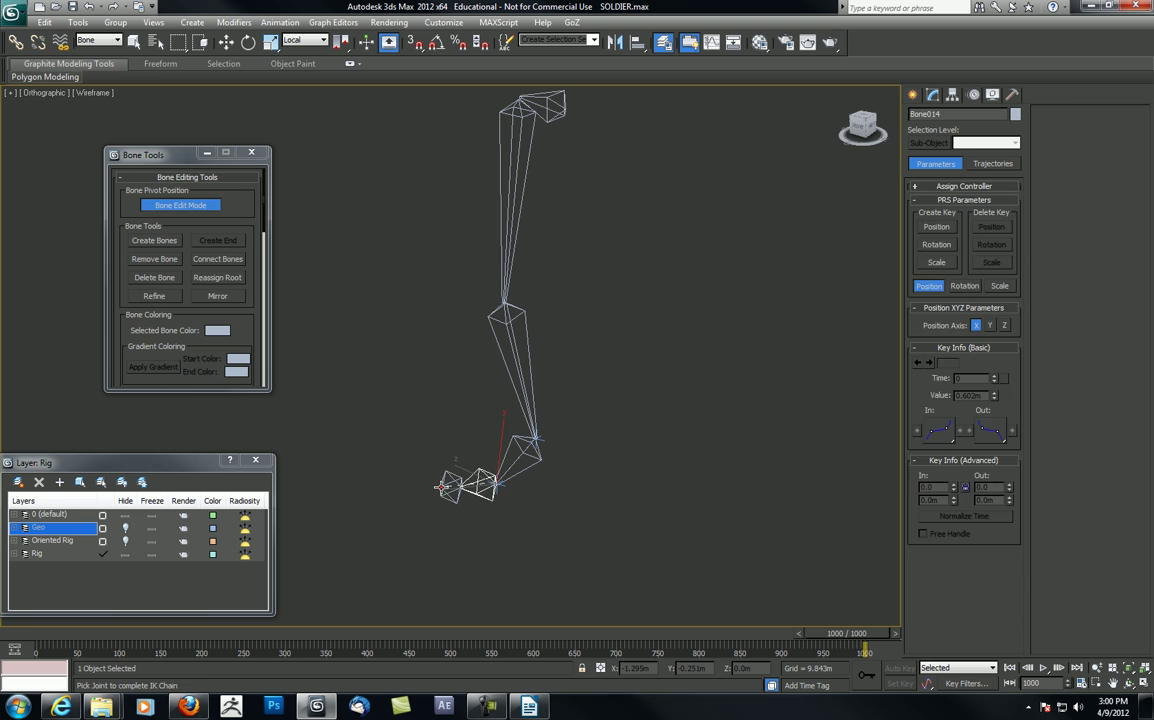
click(455, 484)
scroll(406, 382, up, 5)
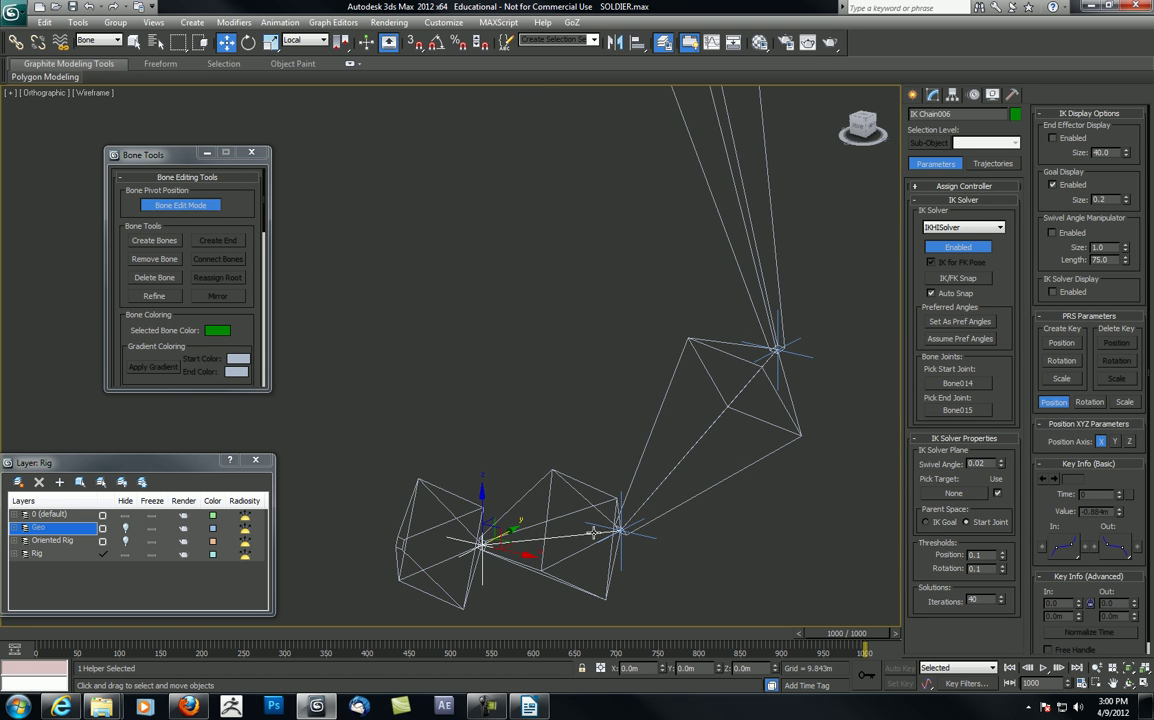
alt+middle_drag(481, 561, 500, 423)
scroll(500, 423, down, 3)
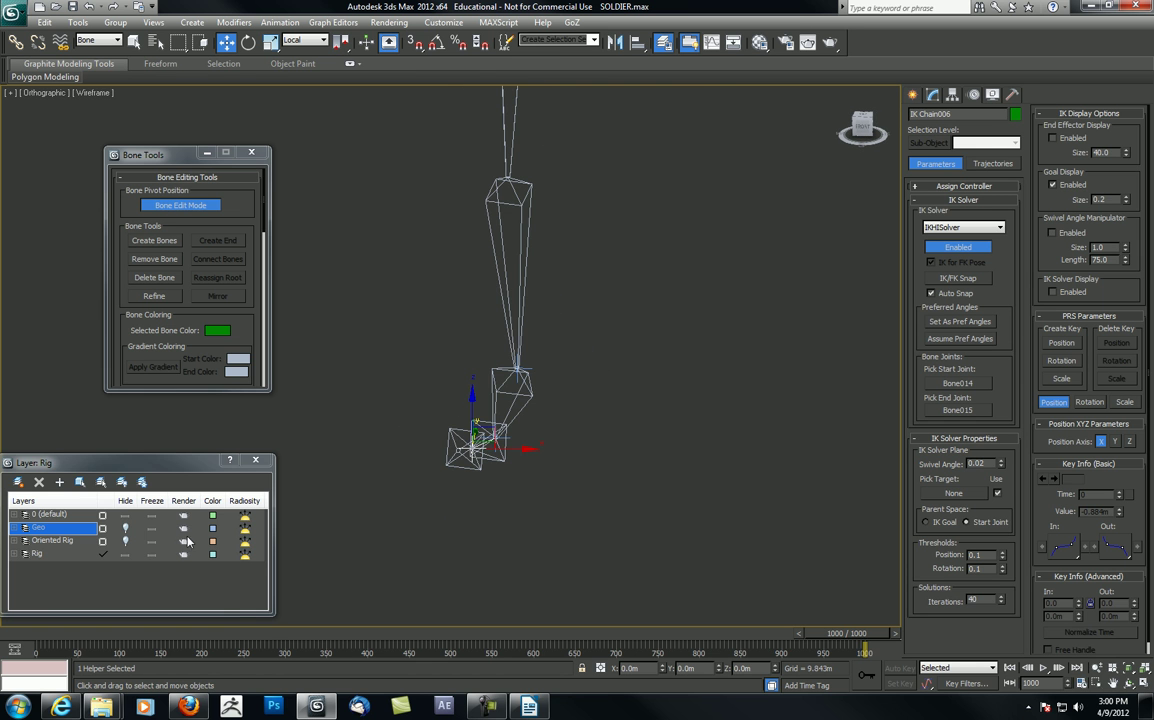
Unhide the Geo layer and show the leg and boot in the Left view
click(125, 529)
key(l)
key(z)
scroll(512, 440, down, 5)
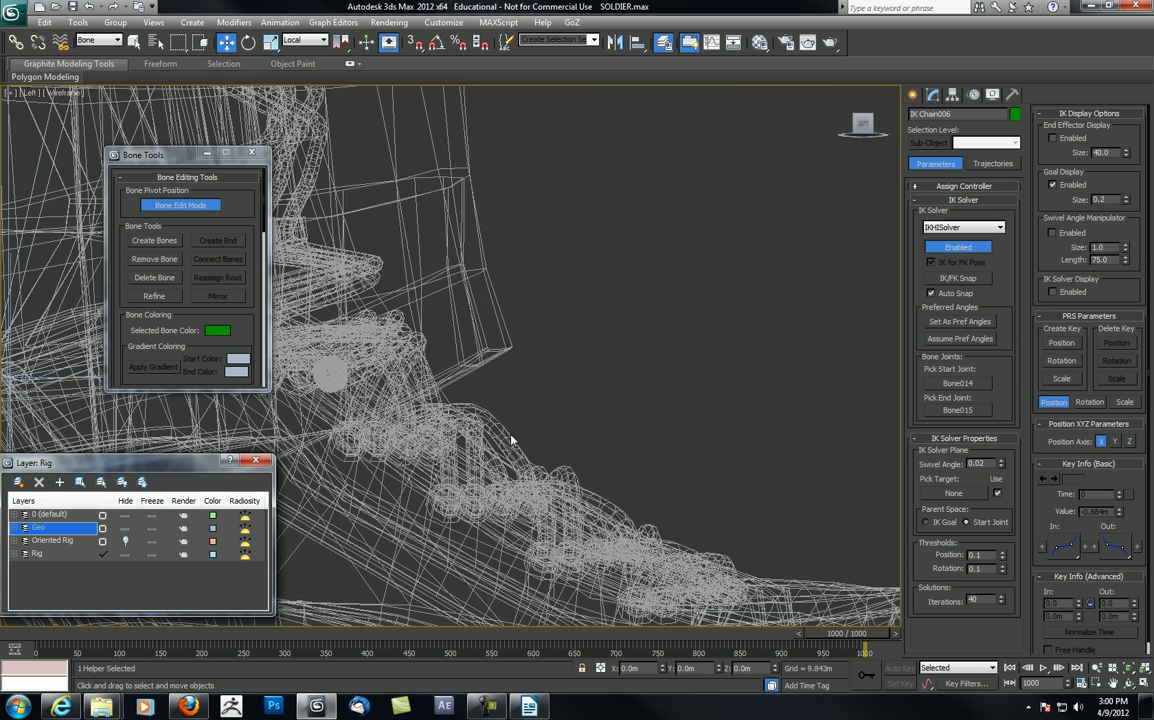
scroll(546, 381, down, 5)
middle_drag(512, 440, 563, 375)
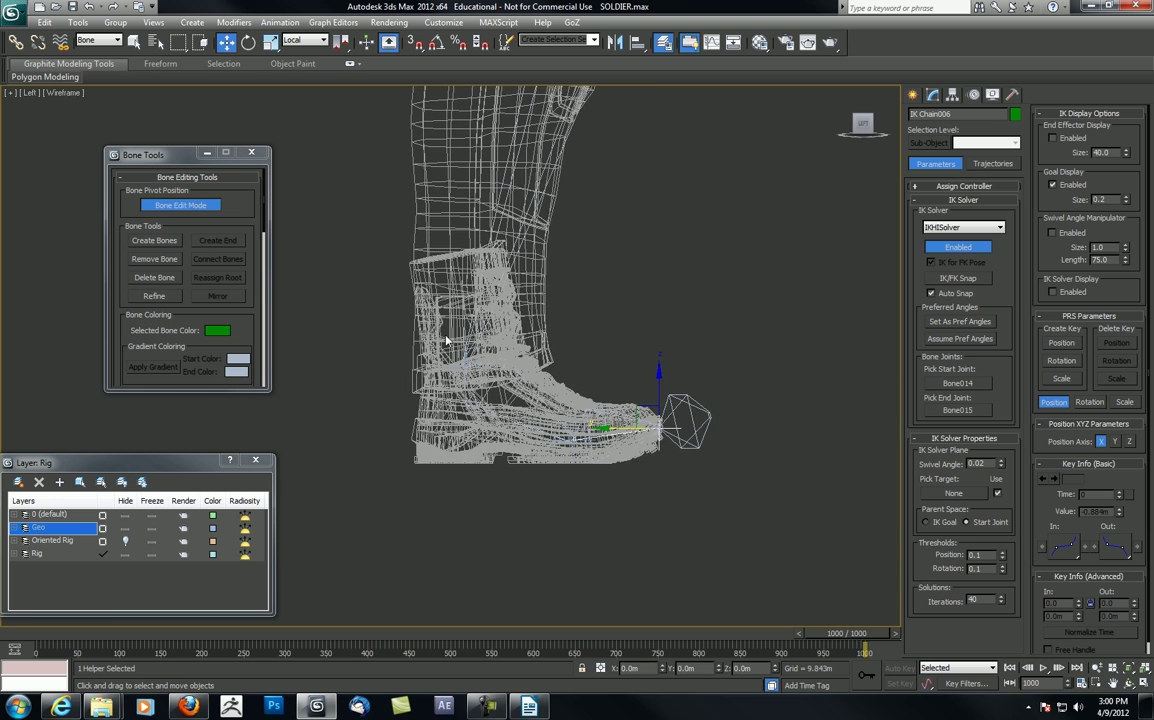
middle_drag(446, 340, 464, 372)
scroll(462, 340, down, 2)
middle_drag(446, 290, 464, 382)
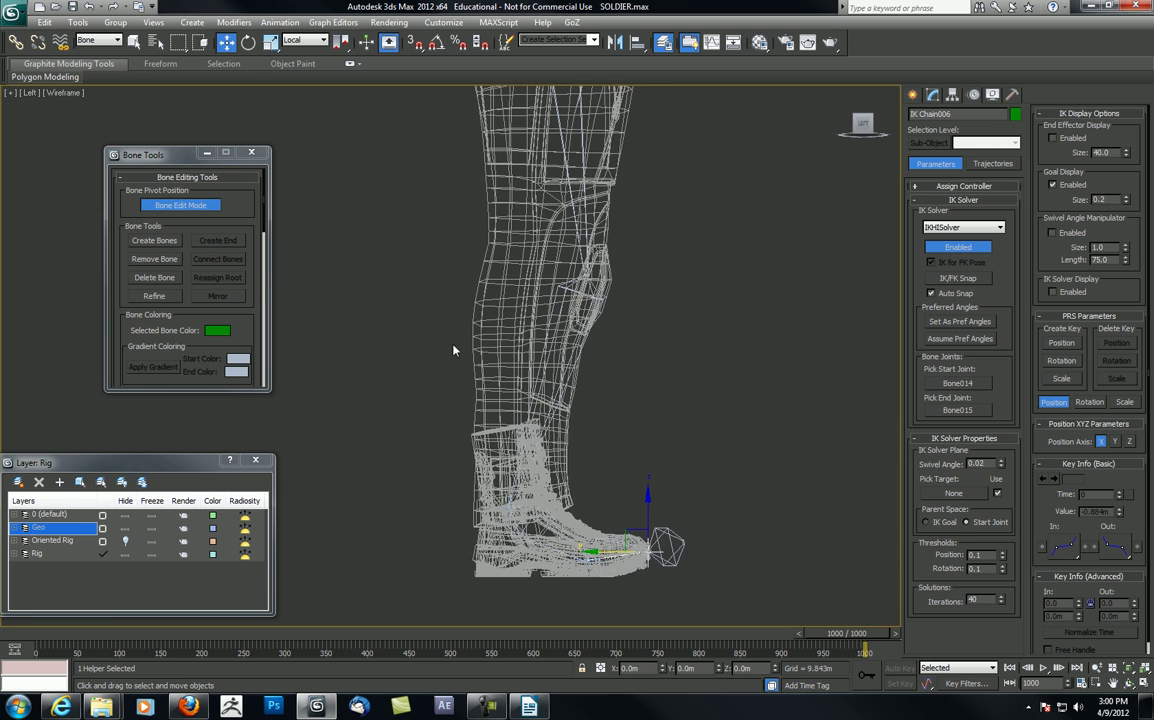
middle_drag(464, 337, 470, 360)
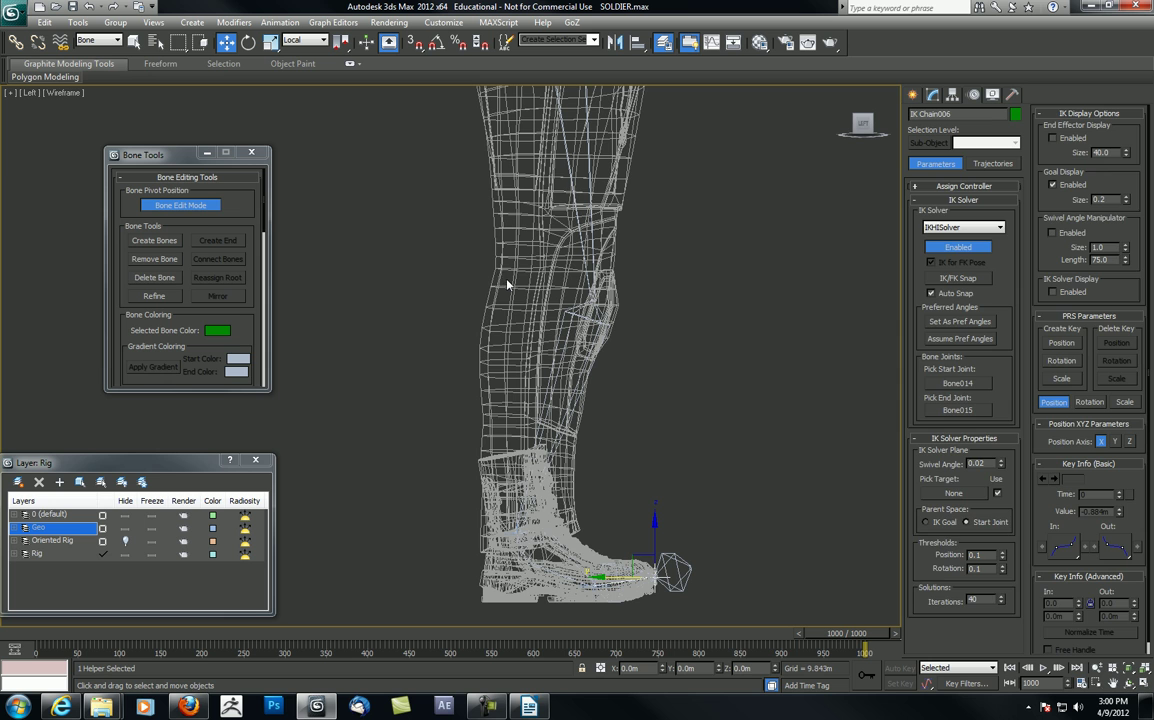
Select the thigh bone with all its child bones and freeze the selection
double_click(567, 195)
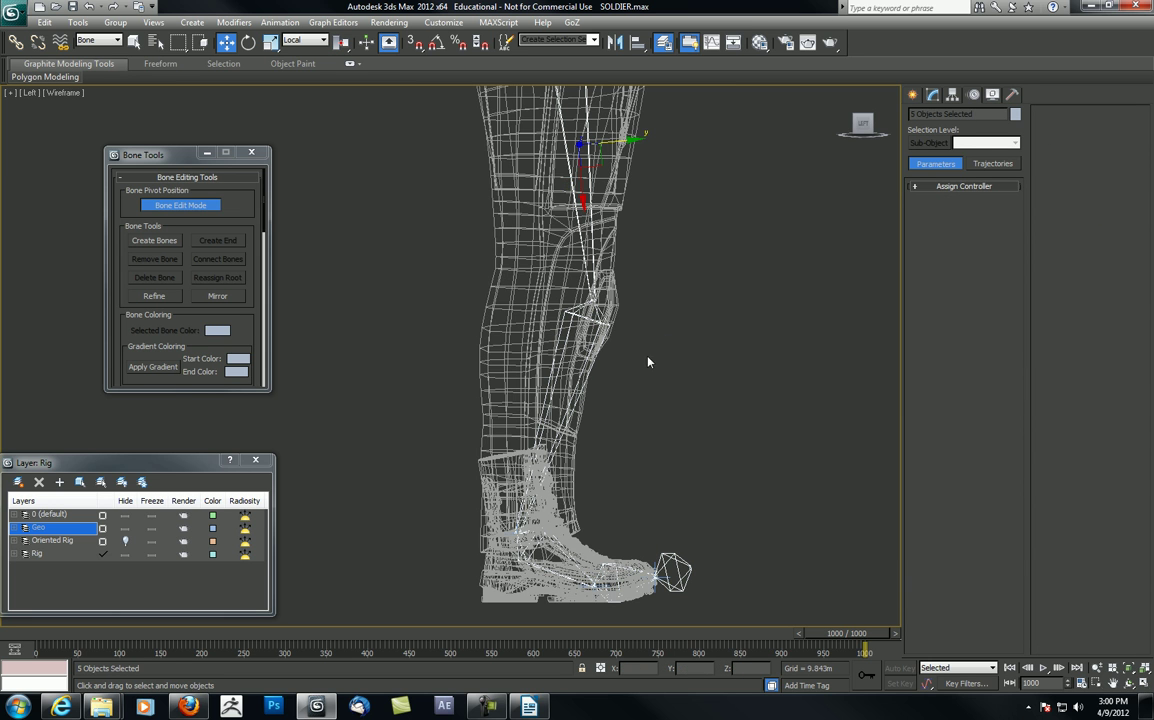
right_click(677, 321)
click(690, 241)
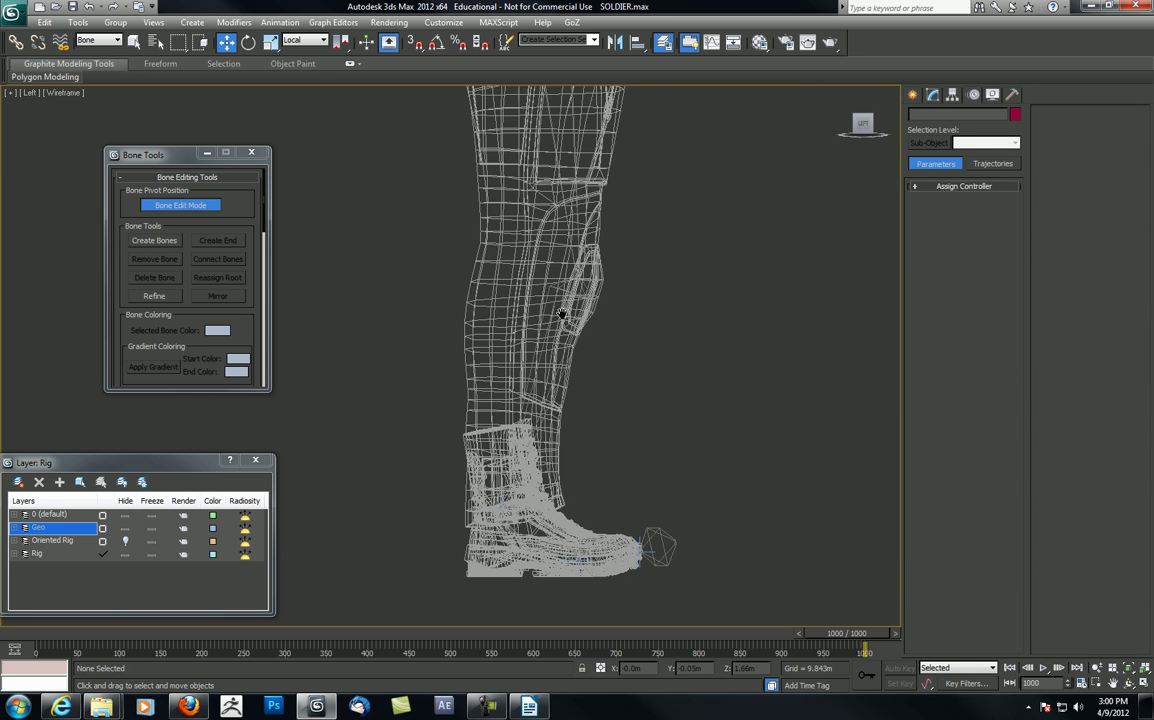
Create a reverse-foot bone chain in the boot, running from heel to toe tip, back to the ball, and up to the ankle
click(913, 96)
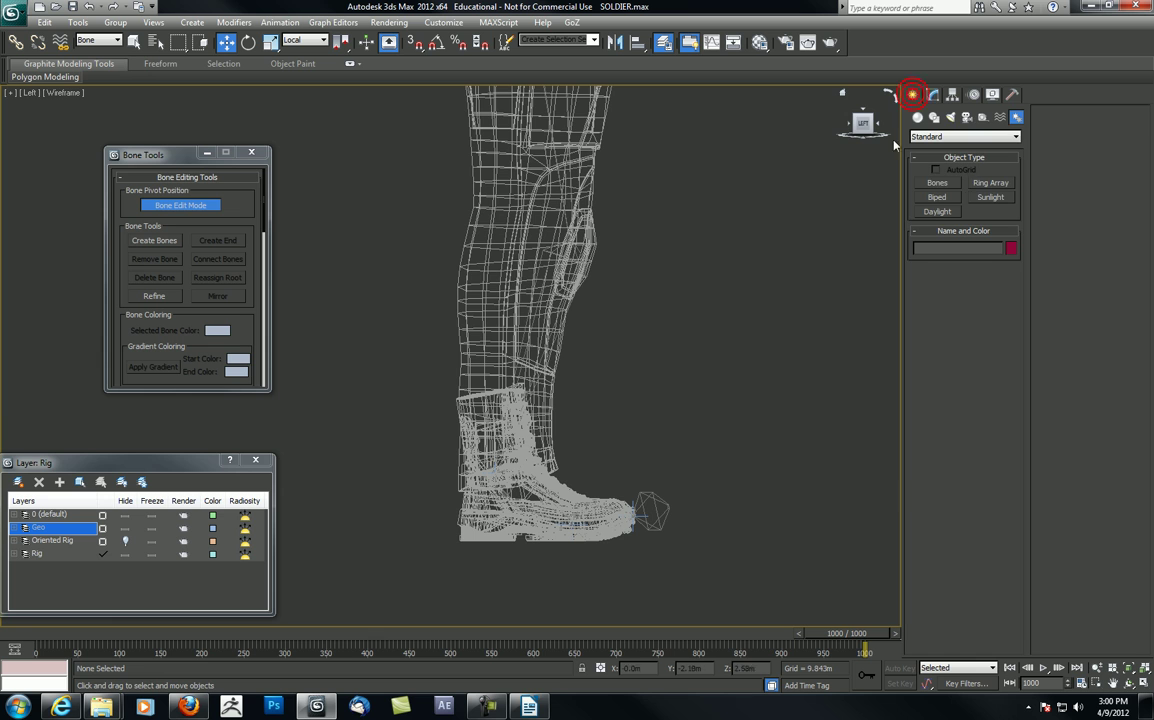
click(938, 183)
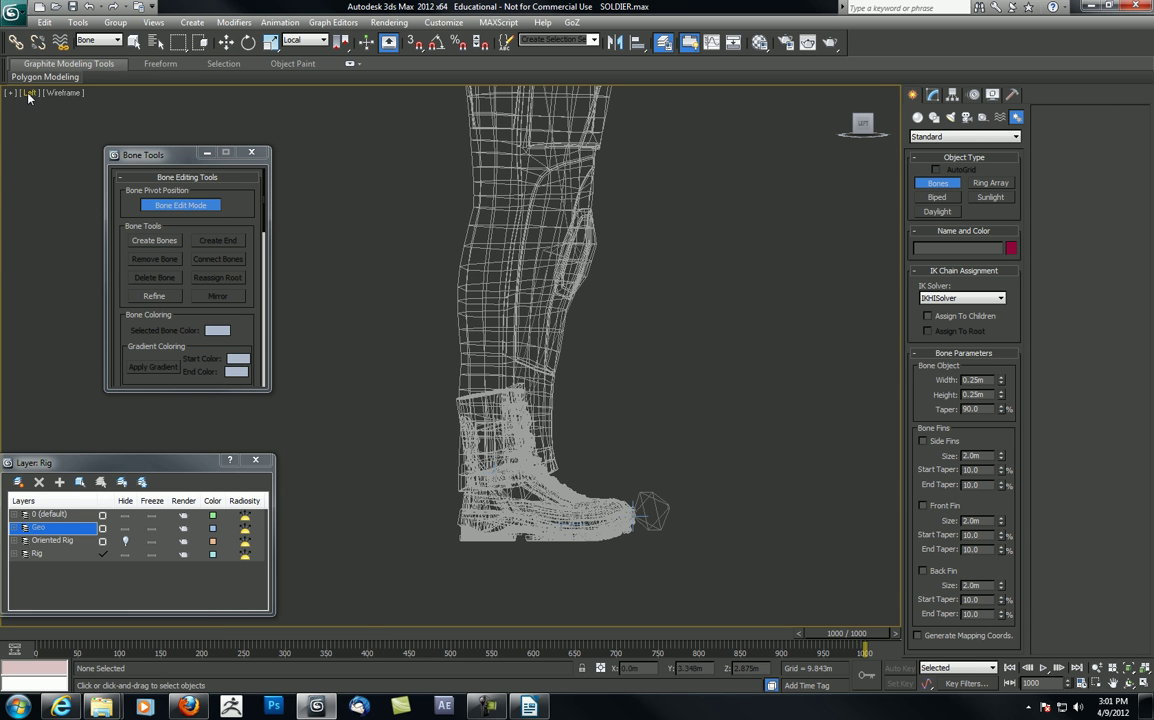
click(481, 524)
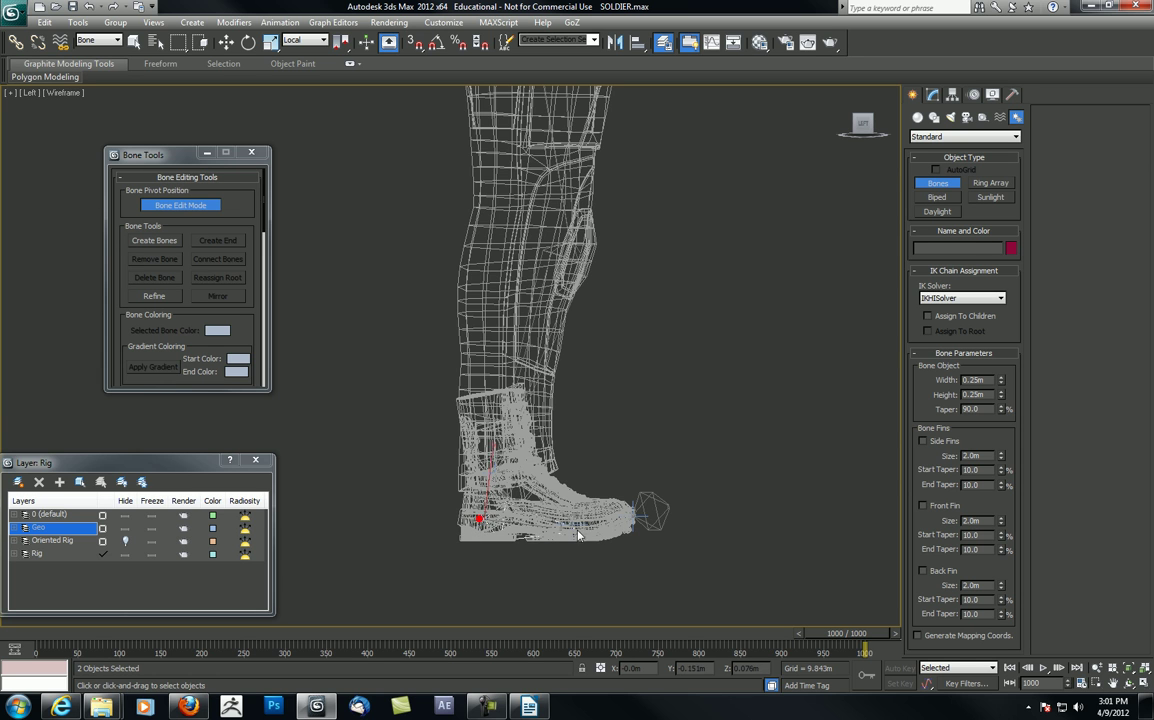
click(632, 521)
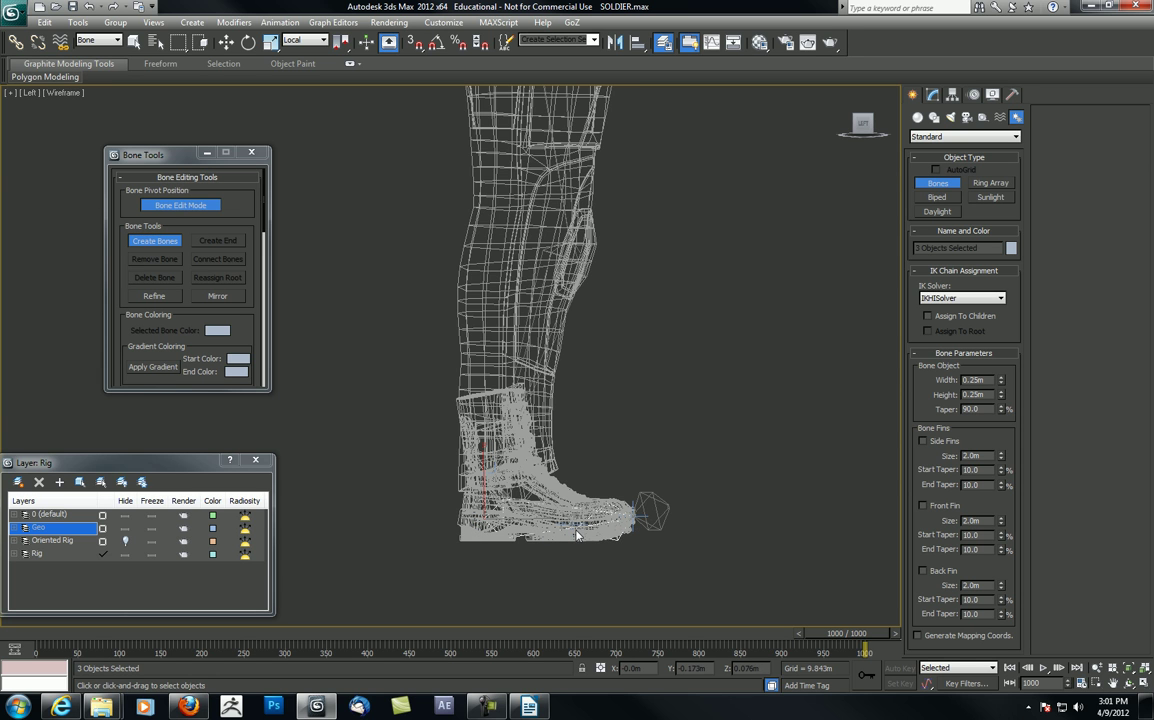
right_click(489, 468)
scroll(509, 410, up, 3)
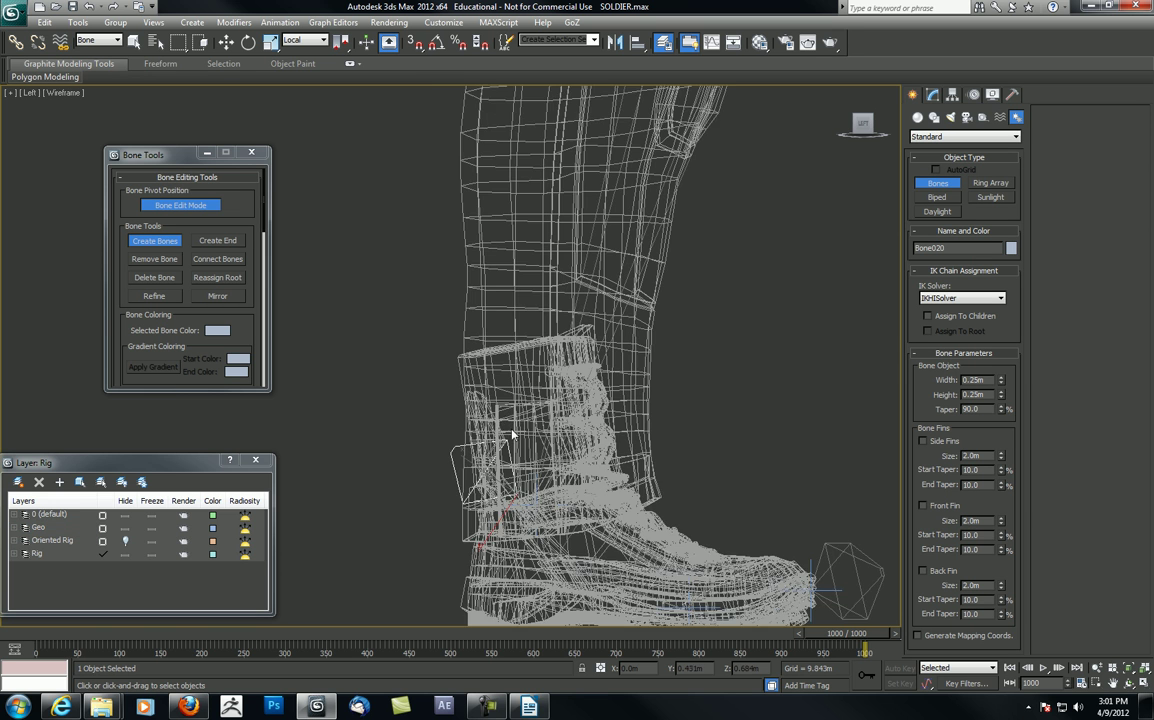
Hide the Geo layer and select the reverse-foot bones one after another to check their order from heel to ankle
click(125, 528)
scroll(530, 460, down, 2)
key(w)
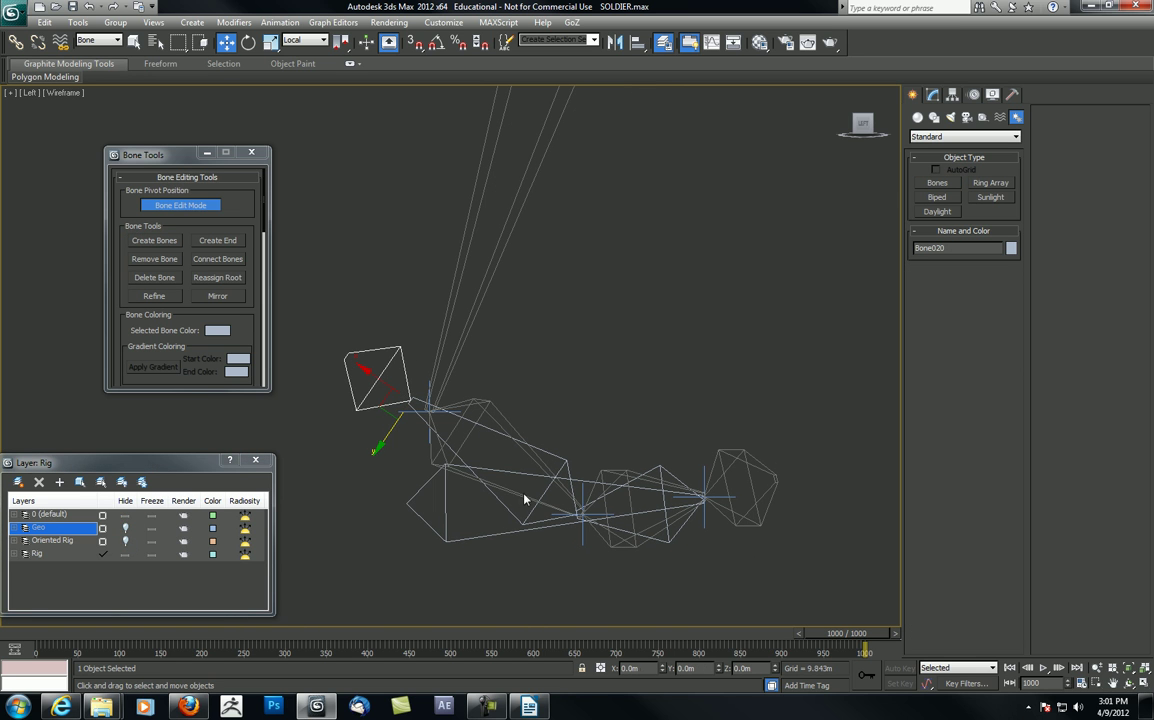
click(446, 539)
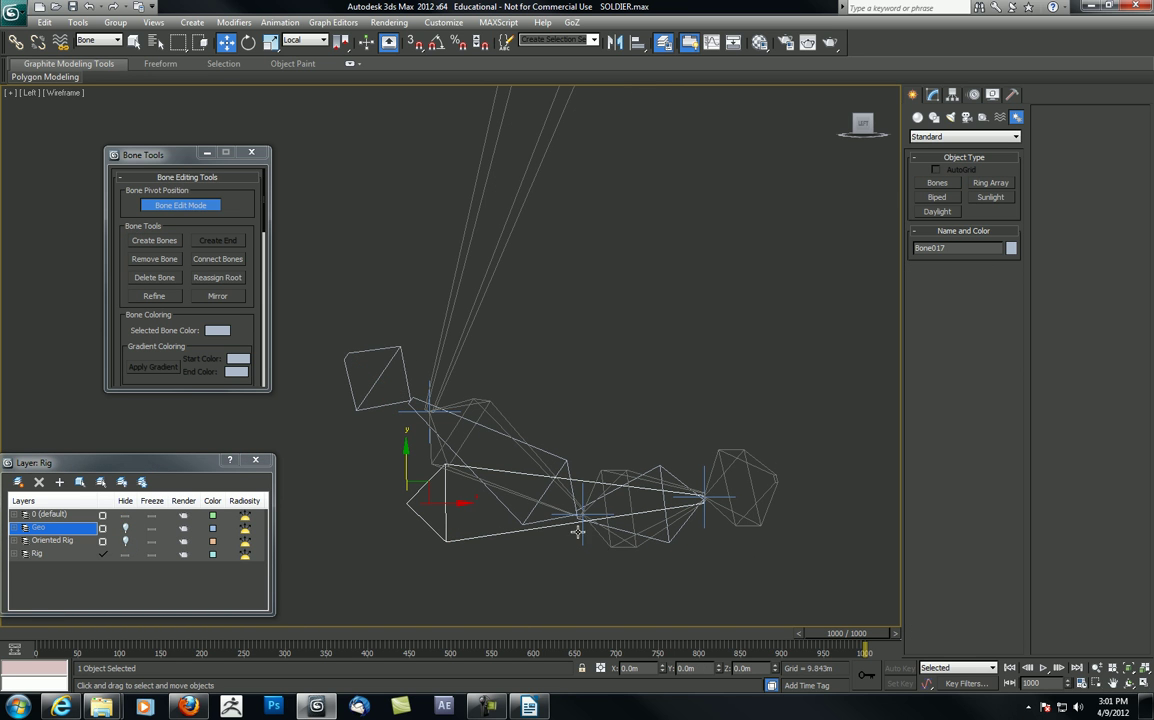
click(666, 541)
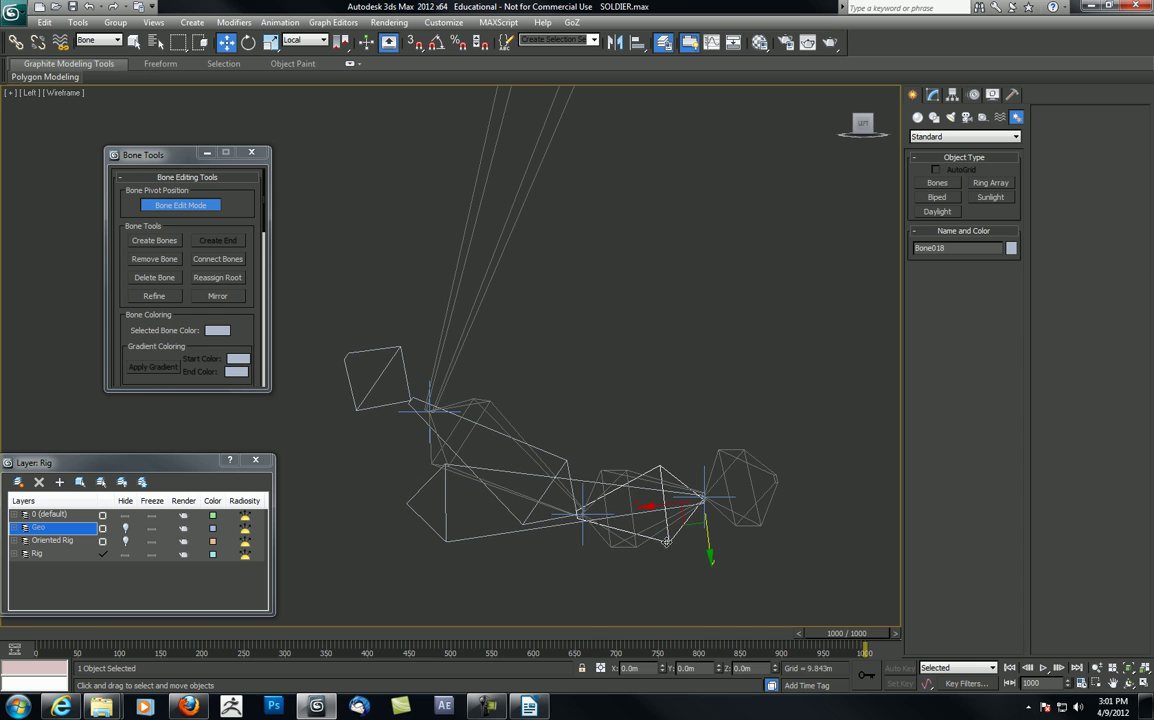
click(509, 436)
click(404, 378)
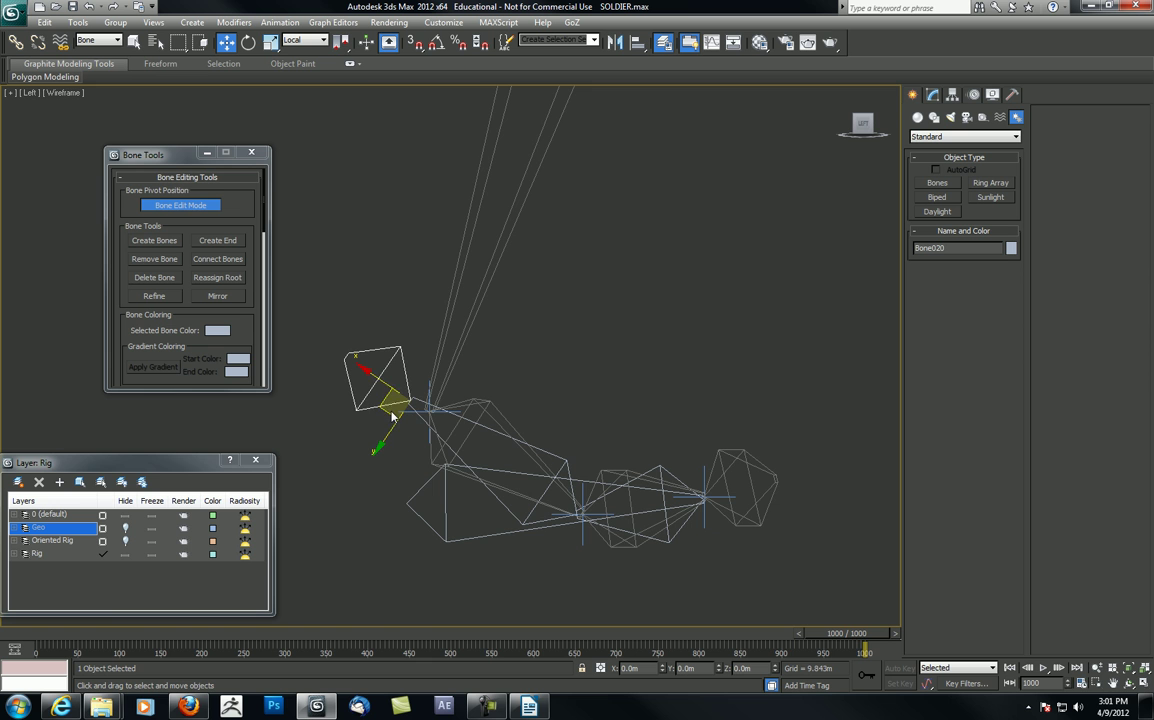
Select the heel bone of the reverse-foot chain and unhide the Geo layer
drag(464, 541, 492, 434)
alt+middle_drag(594, 487, 470, 530)
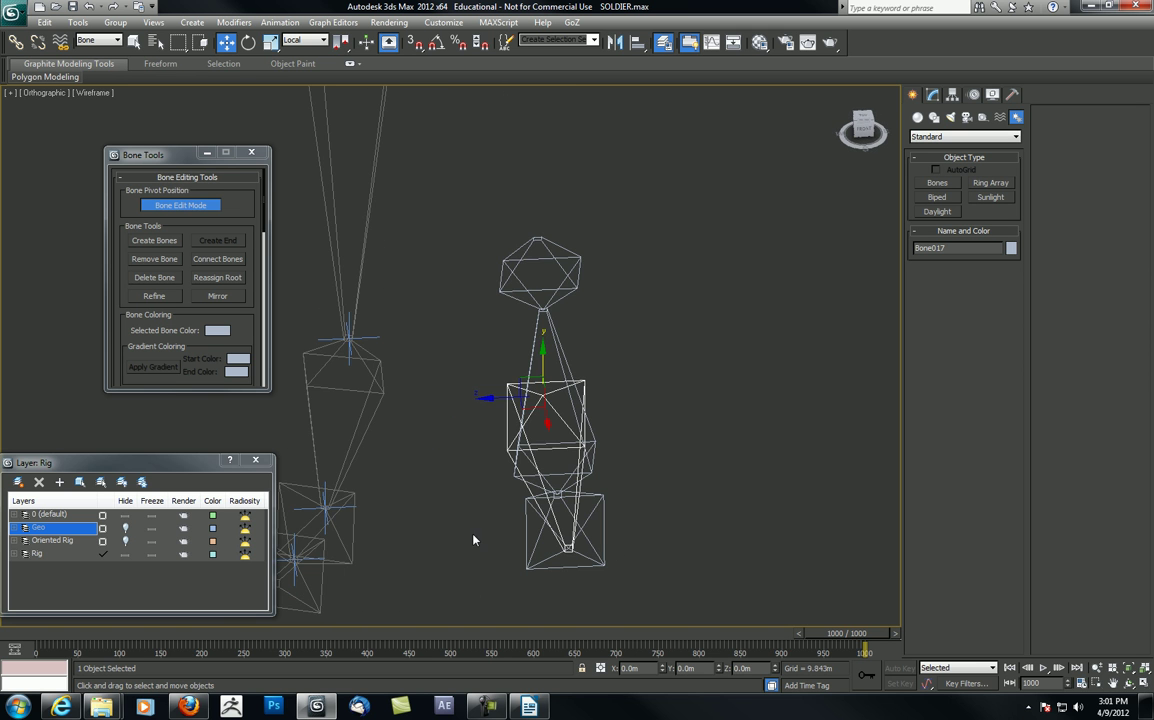
click(125, 527)
middle_drag(483, 386, 527, 332)
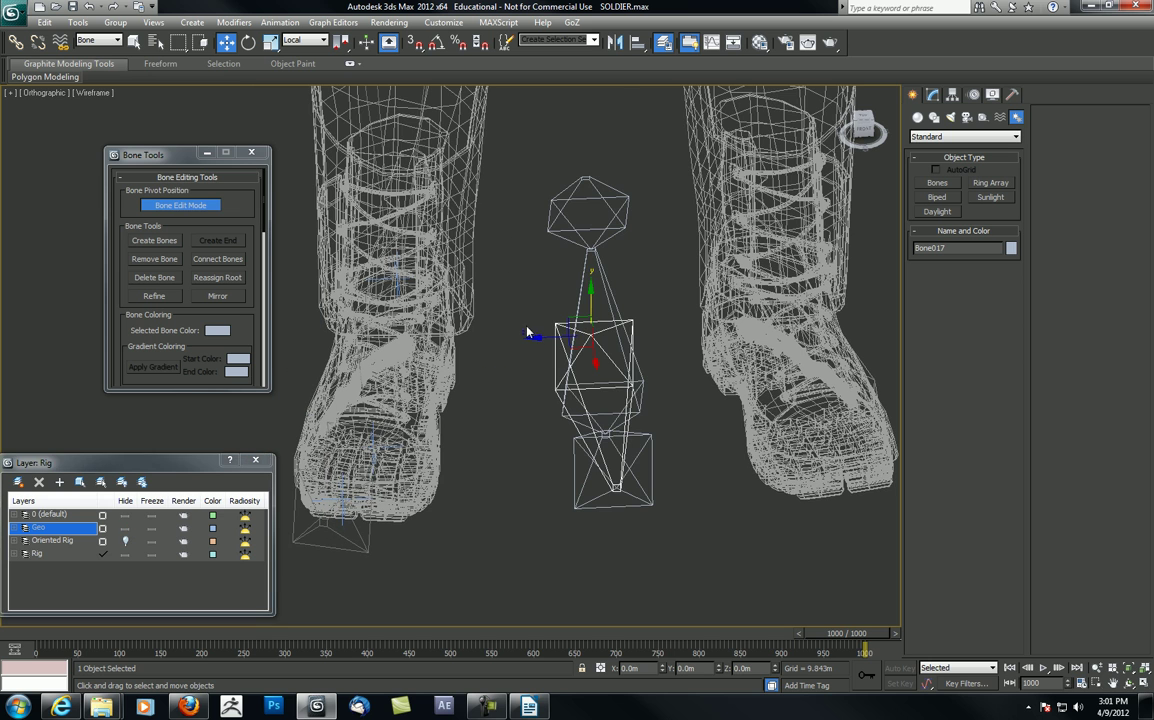
Try to move the heel bone along its local Z axis with Bone Edit Mode on, and undo the move
drag(556, 336, 443, 345)
key(ctrl+z)
Turn off Bone Edit Mode, hide the Geo layer, and move the reverse-foot chain along its local Z axis toward the leg bones
click(177, 208)
drag(544, 337, 524, 318)
middle_drag(524, 318, 644, 288)
middle_drag(509, 323, 509, 317)
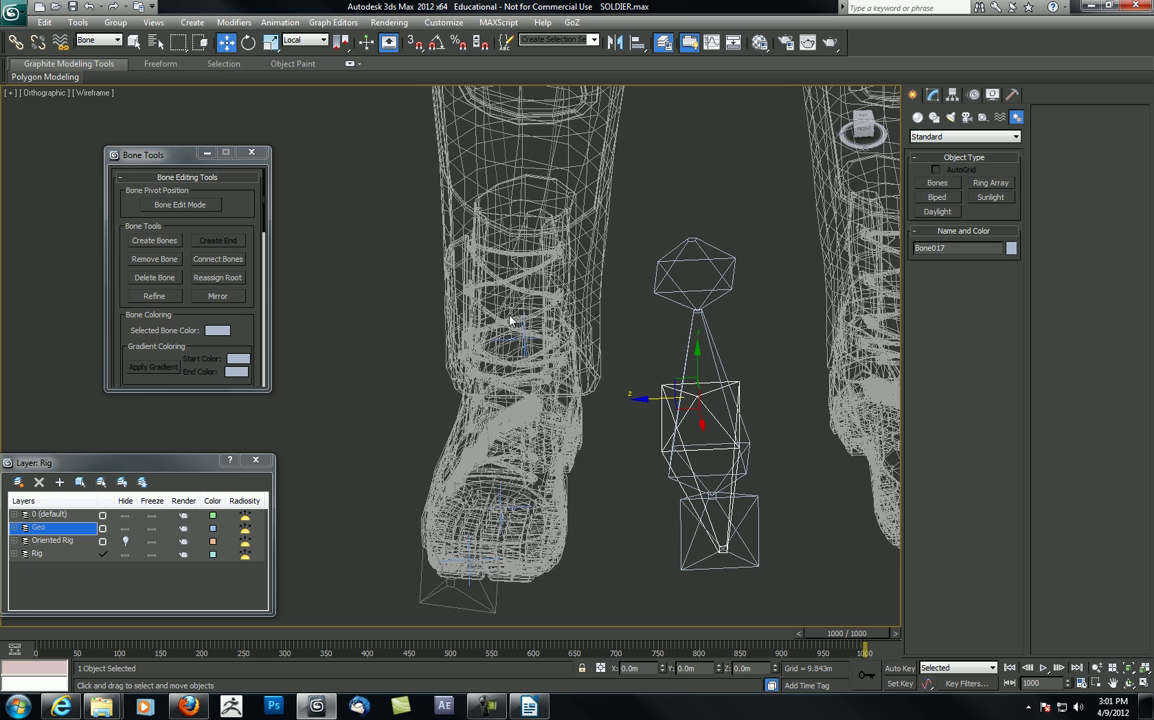
middle_drag(510, 320, 500, 293)
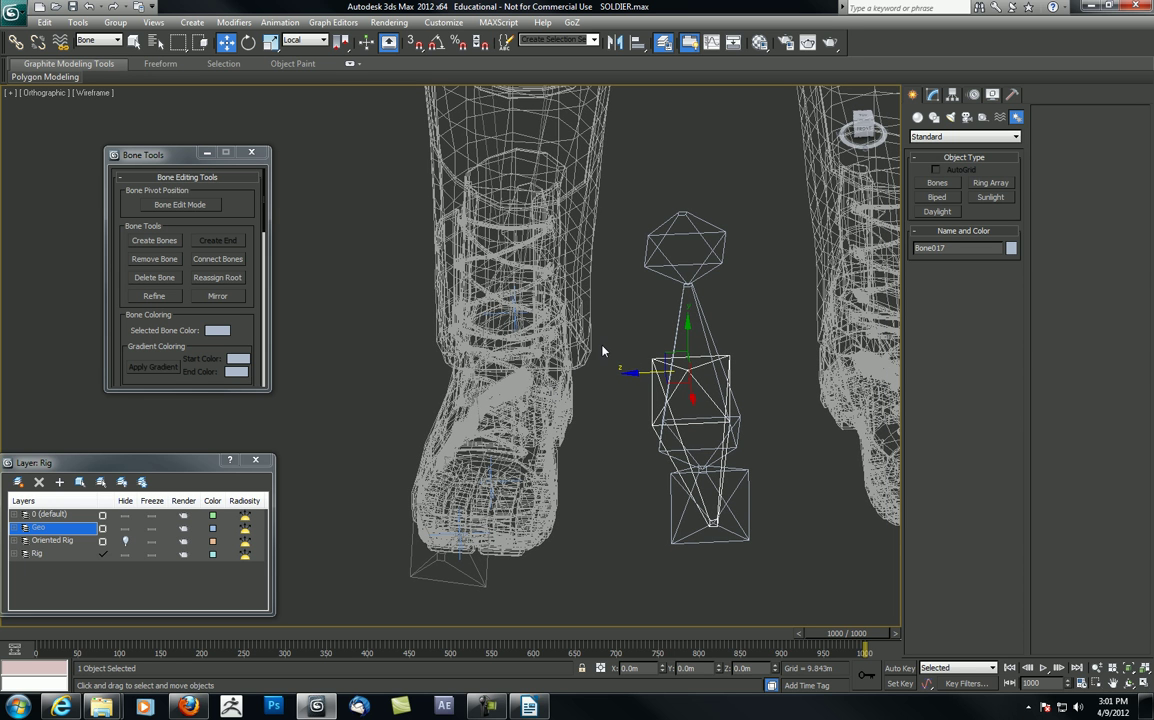
click(125, 528)
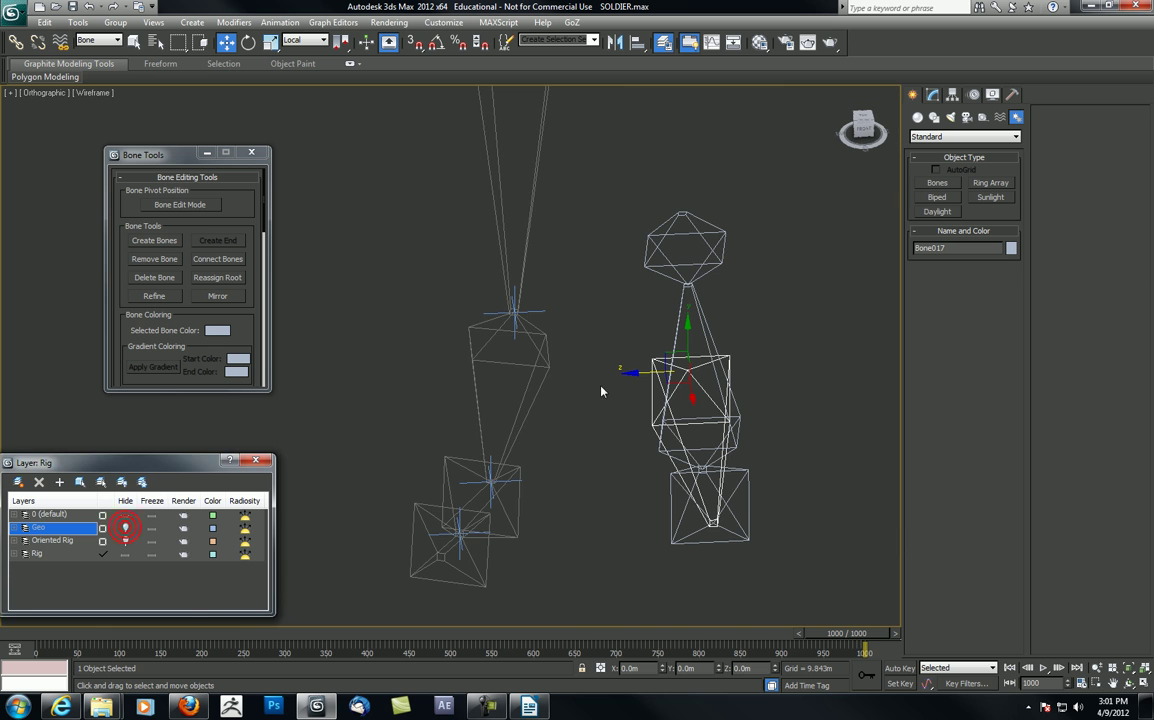
drag(647, 372, 567, 381)
mouse_move(567, 381)
alt+middle_down()
mouse_move(482, 384)
mouse_move(506, 404)
mouse_move(523, 368)
mouse_move(806, 510)
alt+middle_up()
Select the four reverse-foot bones one after another, from heel to ankle, to examine the chain order
click(806, 512)
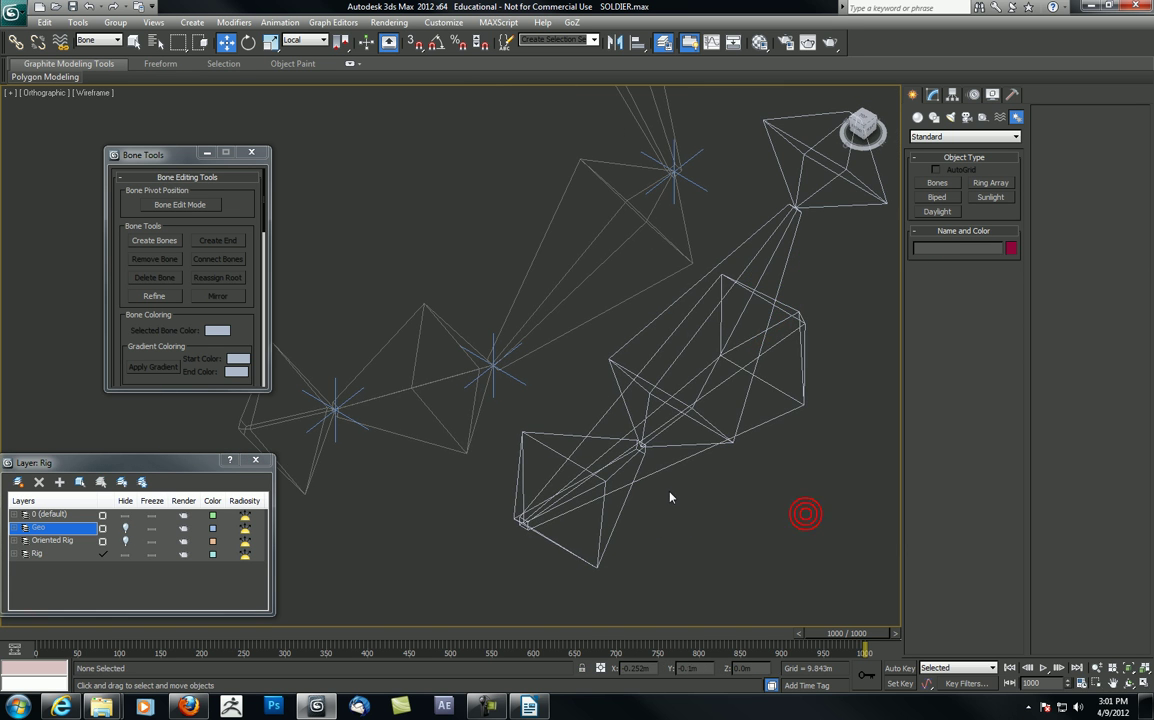
click(662, 472)
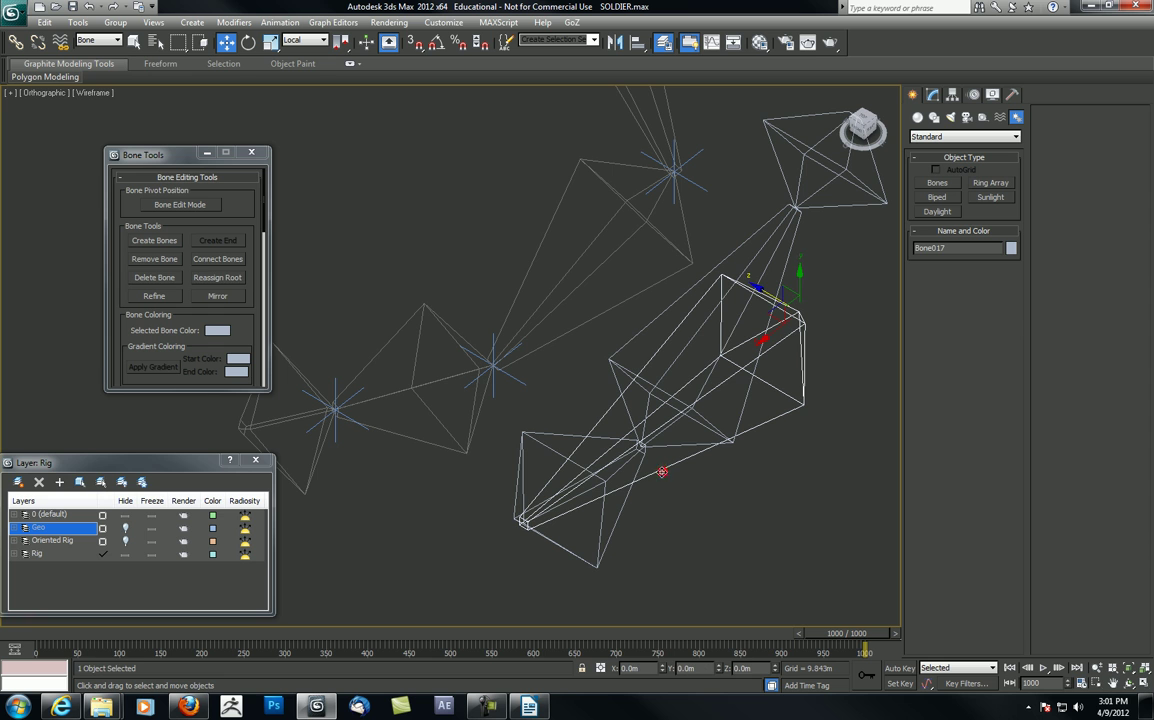
click(594, 561)
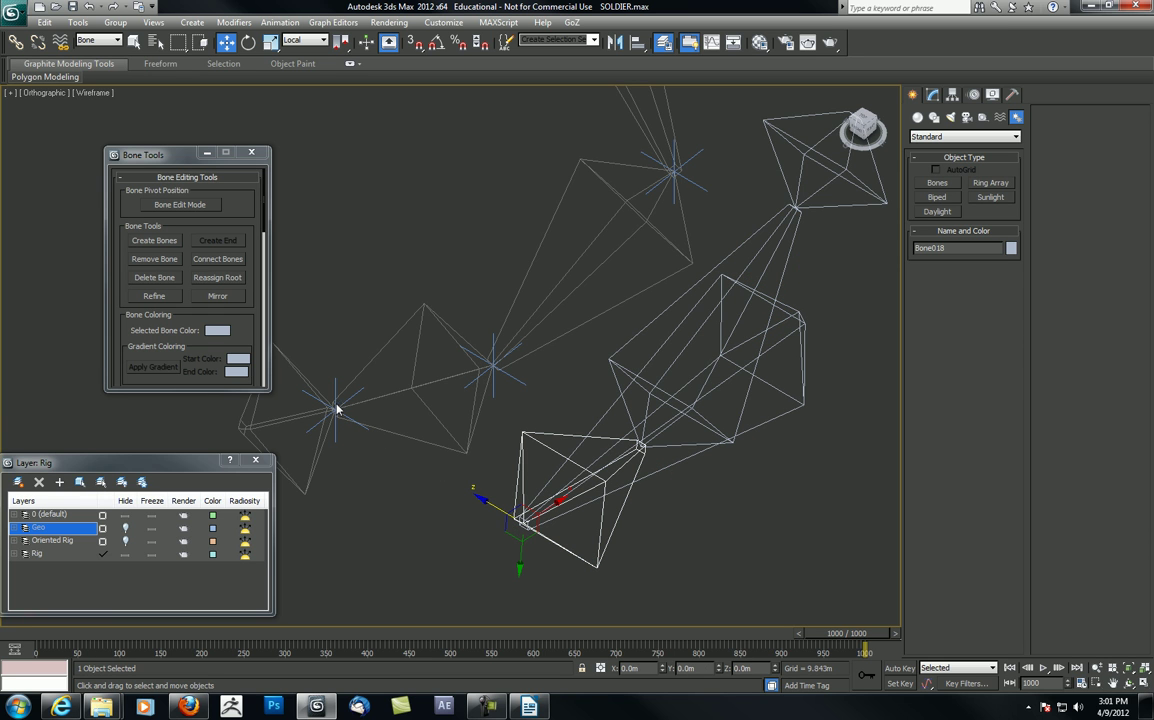
click(612, 364)
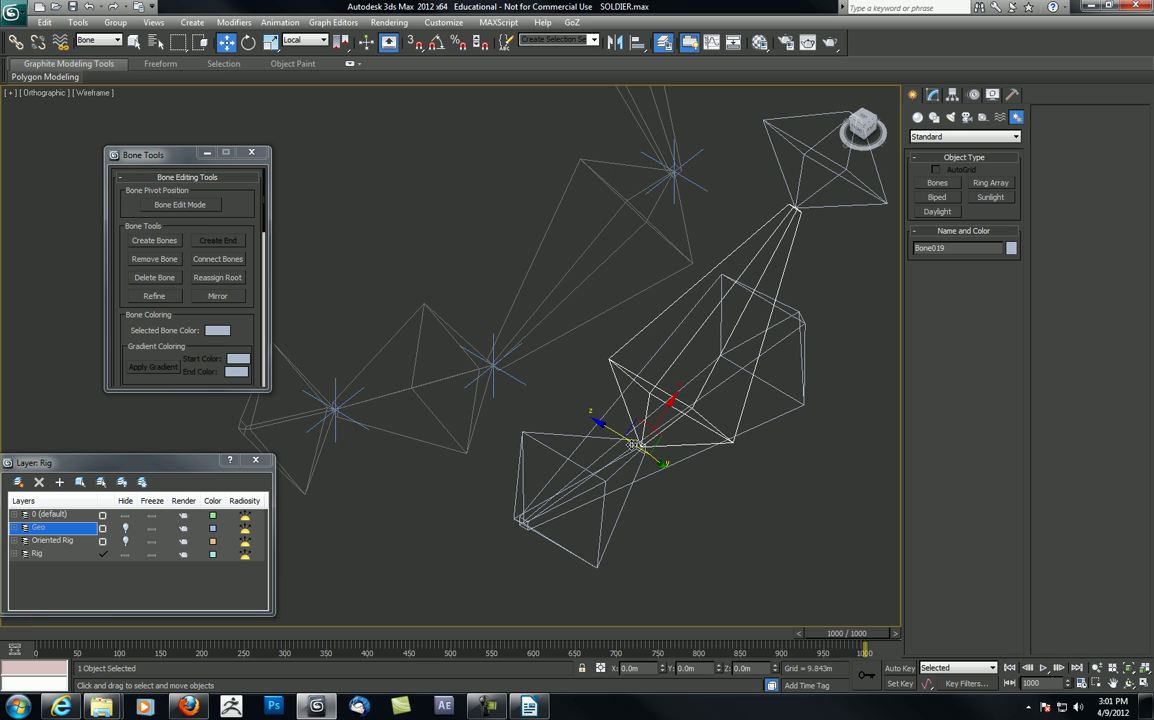
click(783, 182)
middle_drag(805, 208, 779, 260)
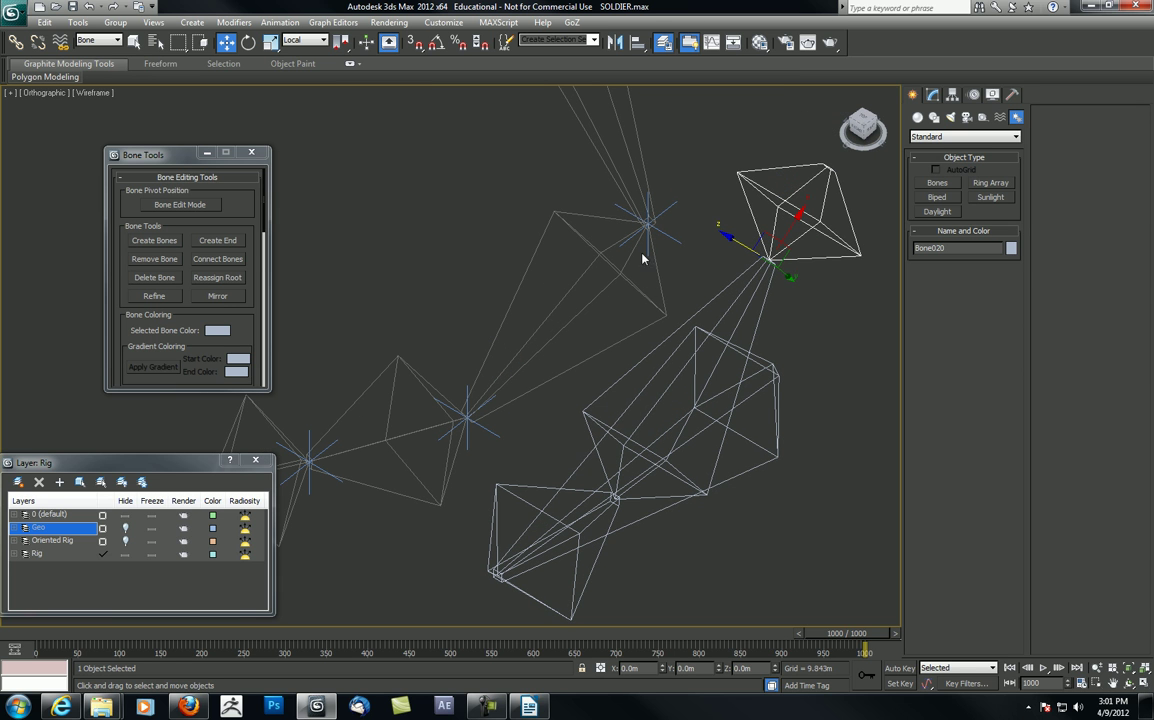
Select the whole reverse-foot chain from its heel bone and move it along local Z closer to the leg's foot bones
double_click(630, 520)
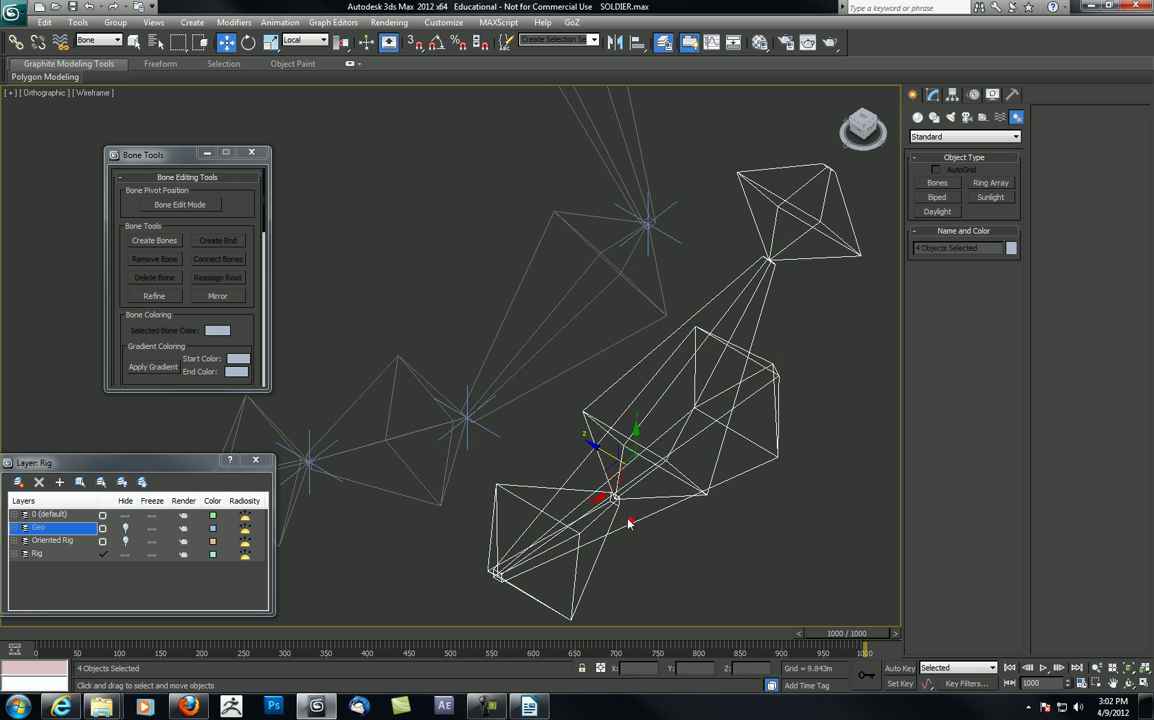
middle_drag(601, 486, 604, 450)
drag(612, 429, 553, 391)
alt+middle_drag(553, 391, 646, 458)
click(704, 481)
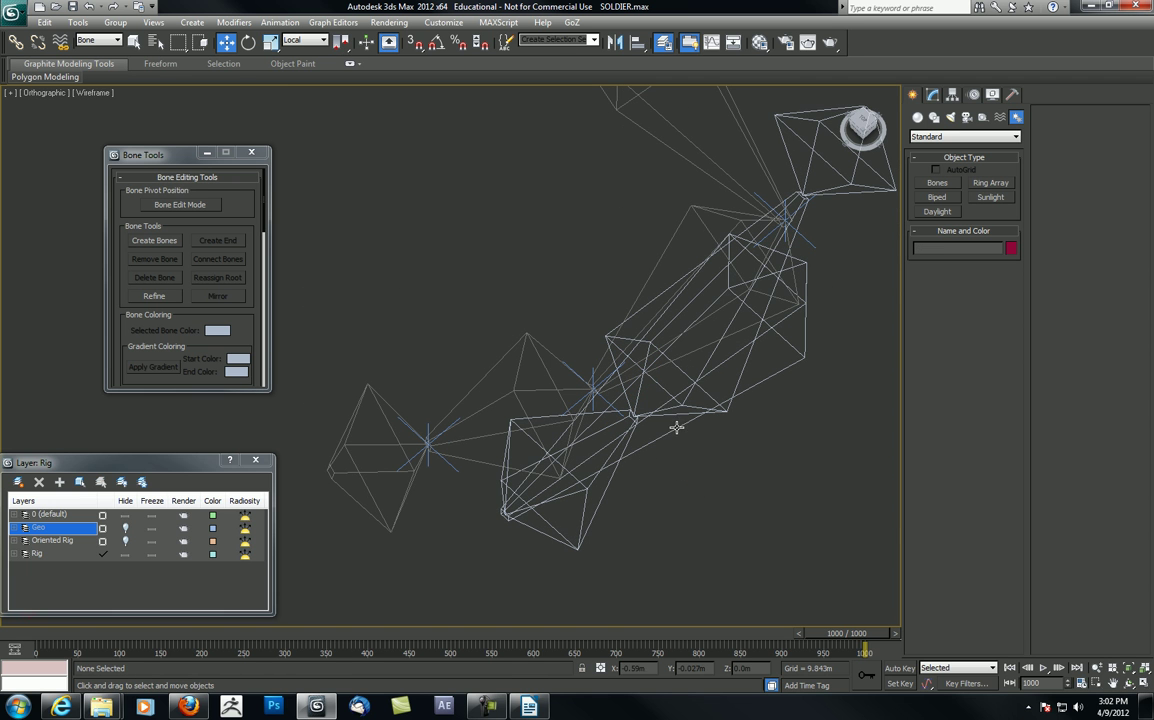
Rotate the heel bone about its local Y axis to line up with the foot bones, and shift it slightly along local Z
click(677, 428)
key(e)
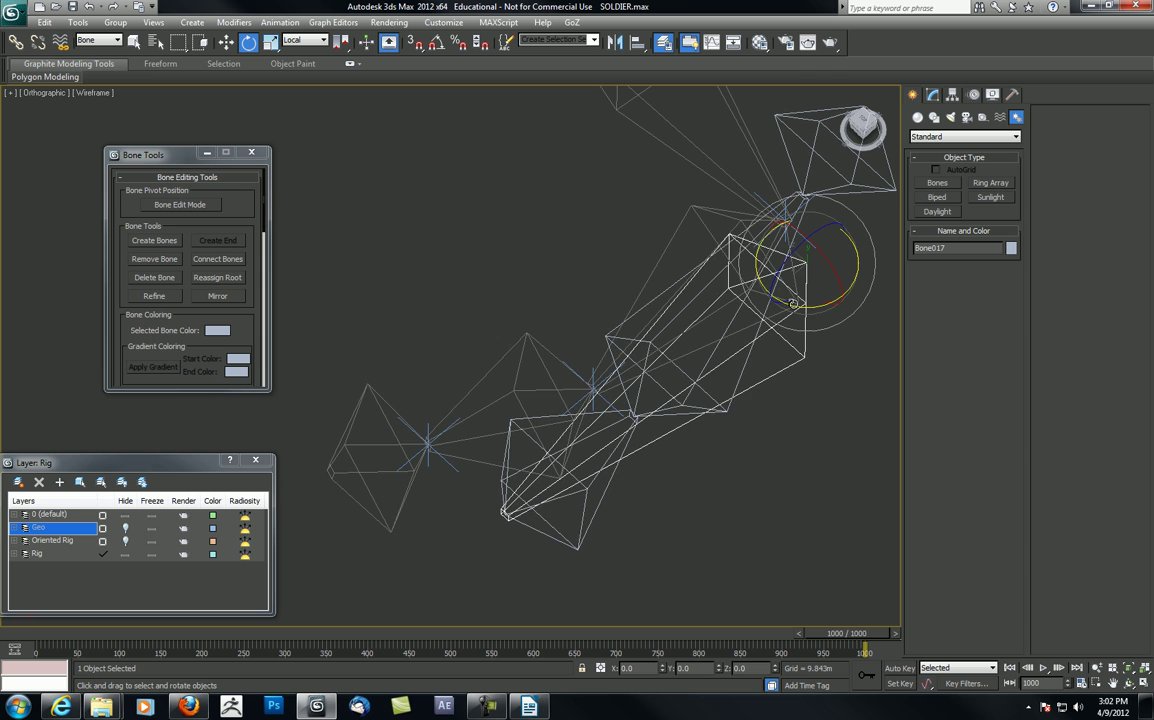
mouse_move(774, 302)
mouse_down()
mouse_move(771, 292)
mouse_move(784, 293)
mouse_up()
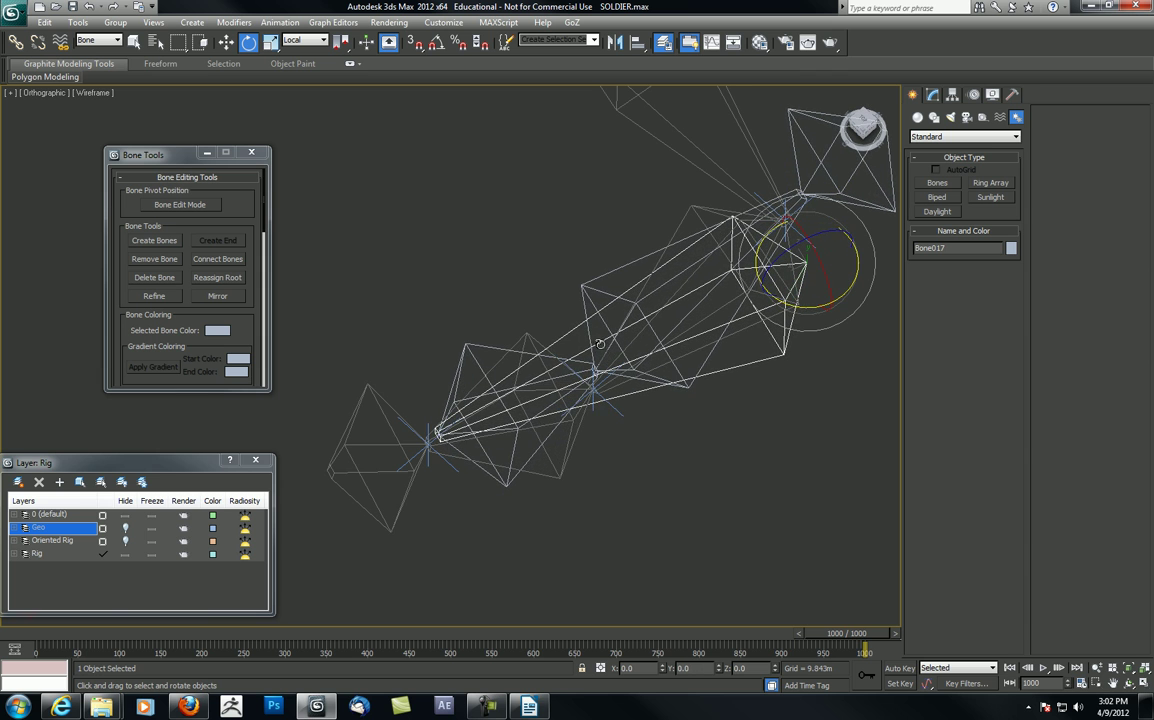
alt+middle_drag(587, 366, 685, 359)
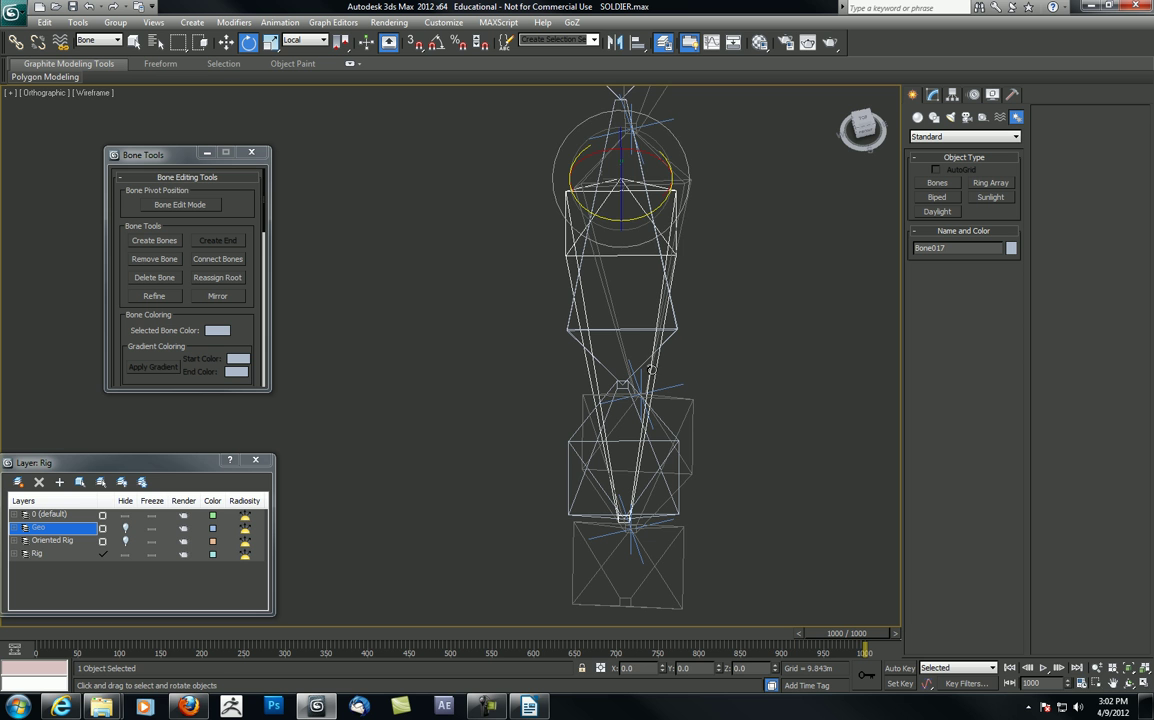
key(w)
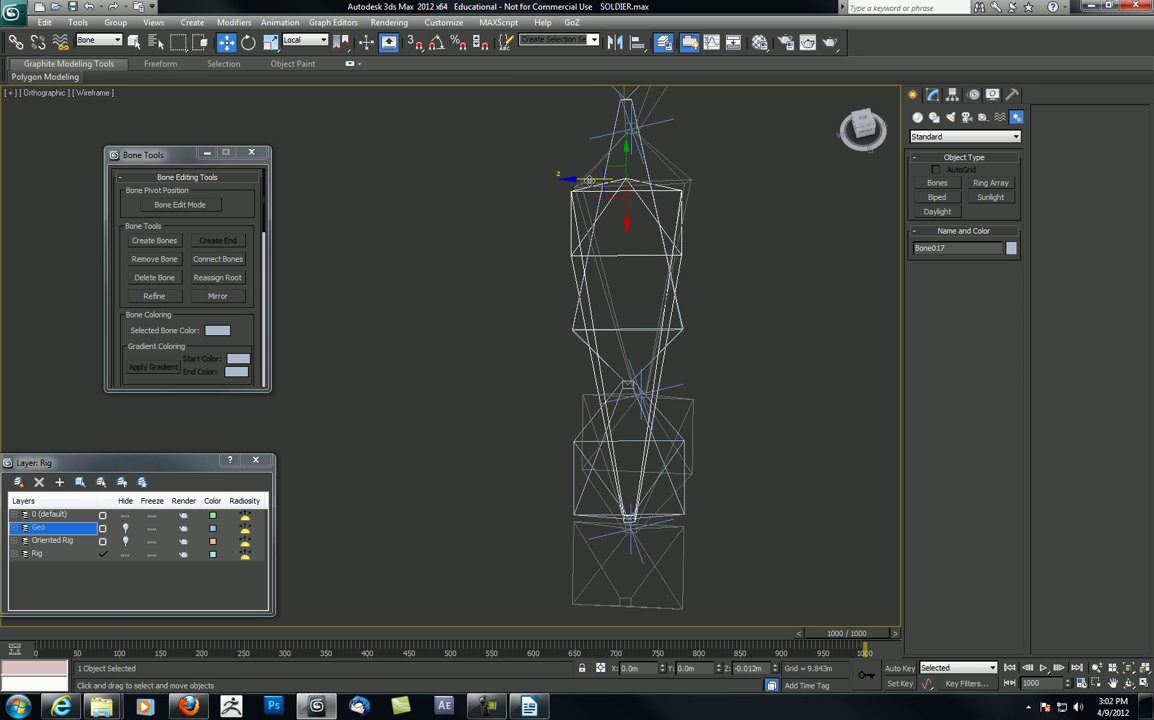
alt+middle_drag(591, 314, 539, 312)
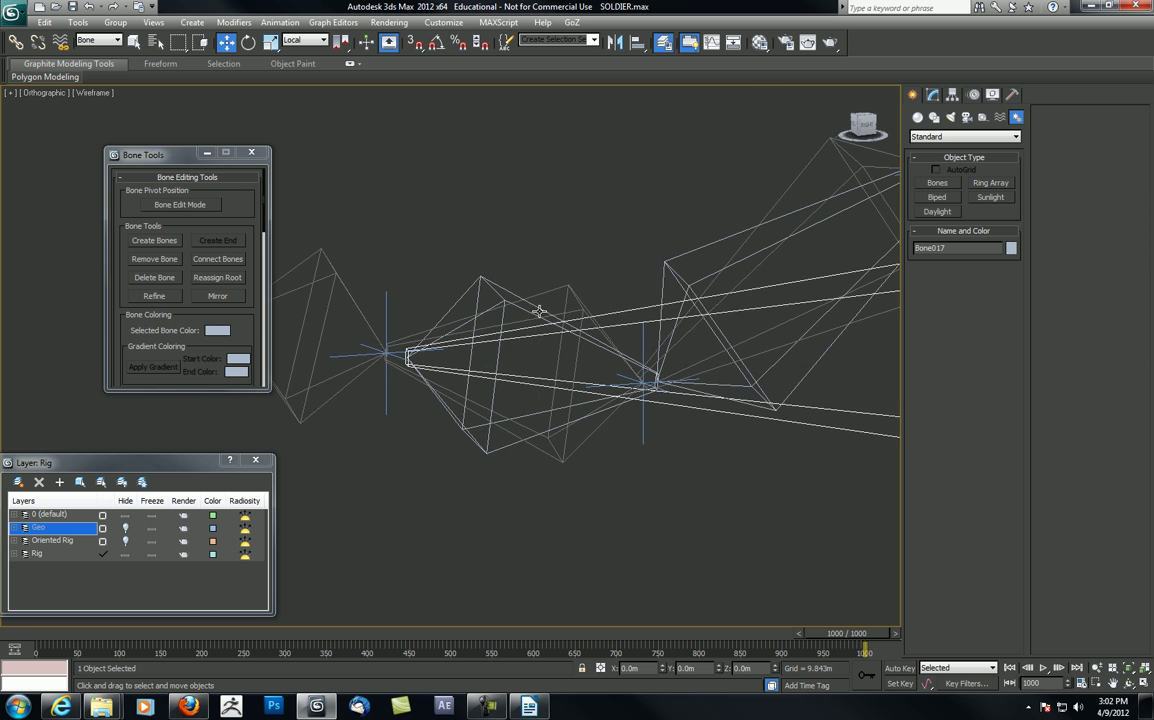
With Bone Edit Mode on, move the start of the toe-tip bone onto the toe IK goal
click(487, 461)
alt+middle_drag(479, 428, 487, 351)
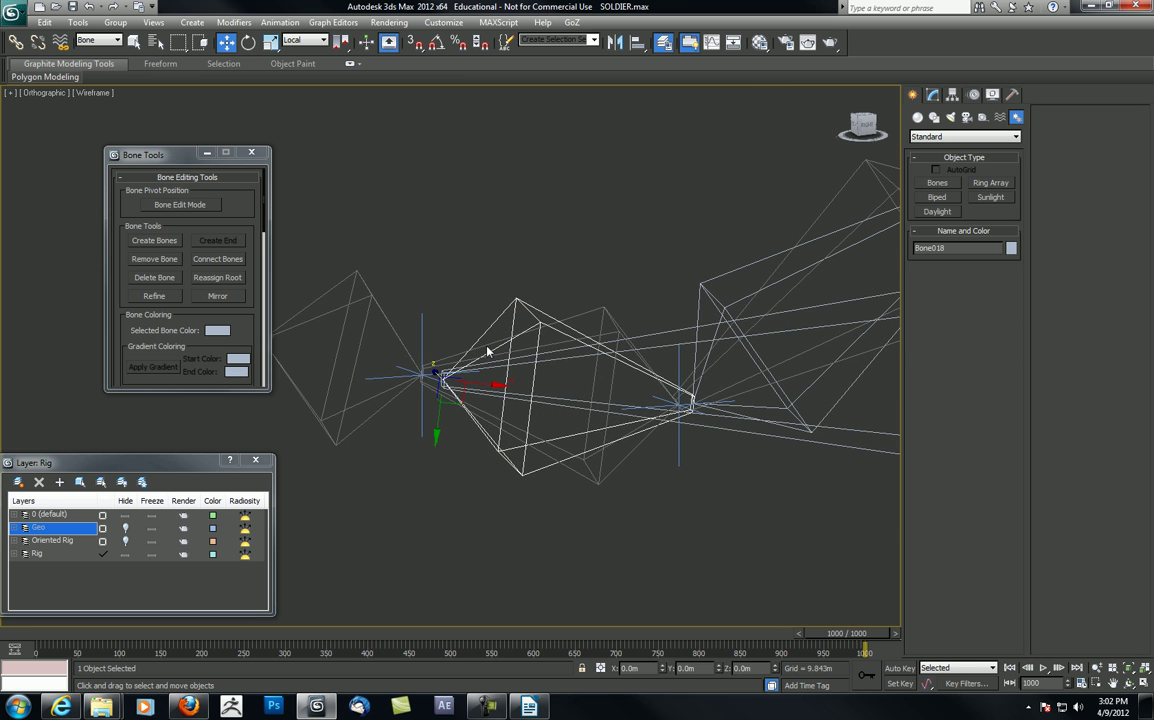
click(209, 207)
alt+middle_drag(376, 304, 541, 337)
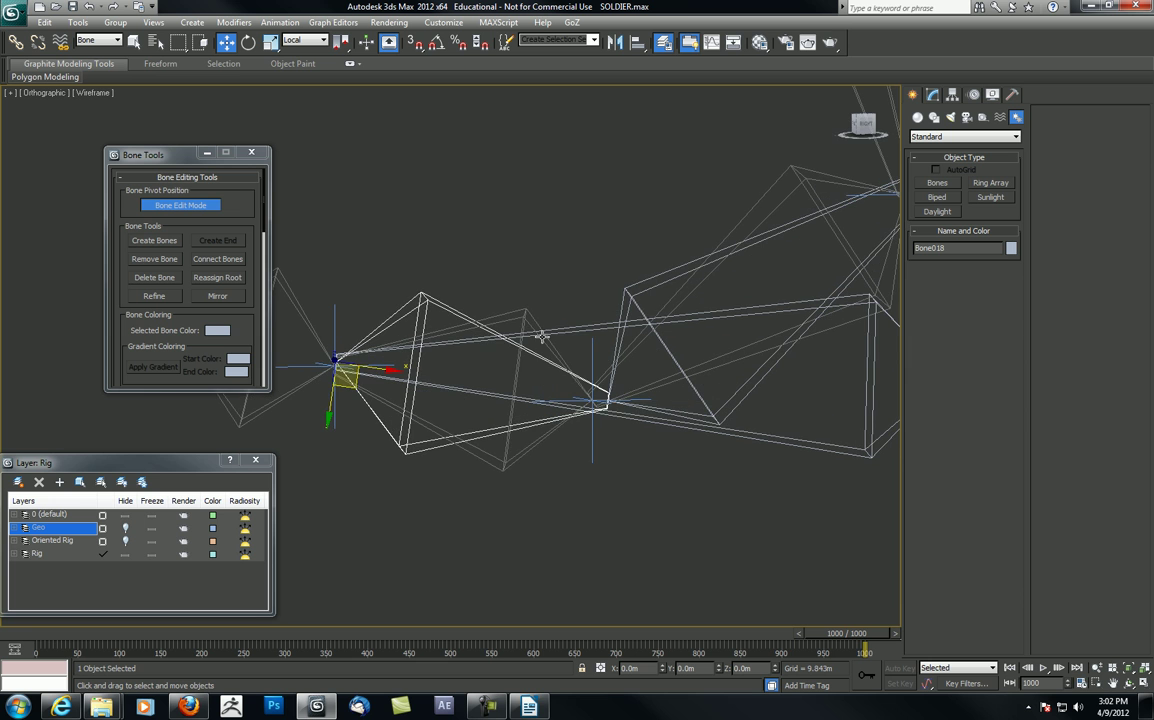
Move the start of the reverse-foot ball bone onto the IK goal at the ball of the foot
click(628, 293)
drag(638, 407, 615, 398)
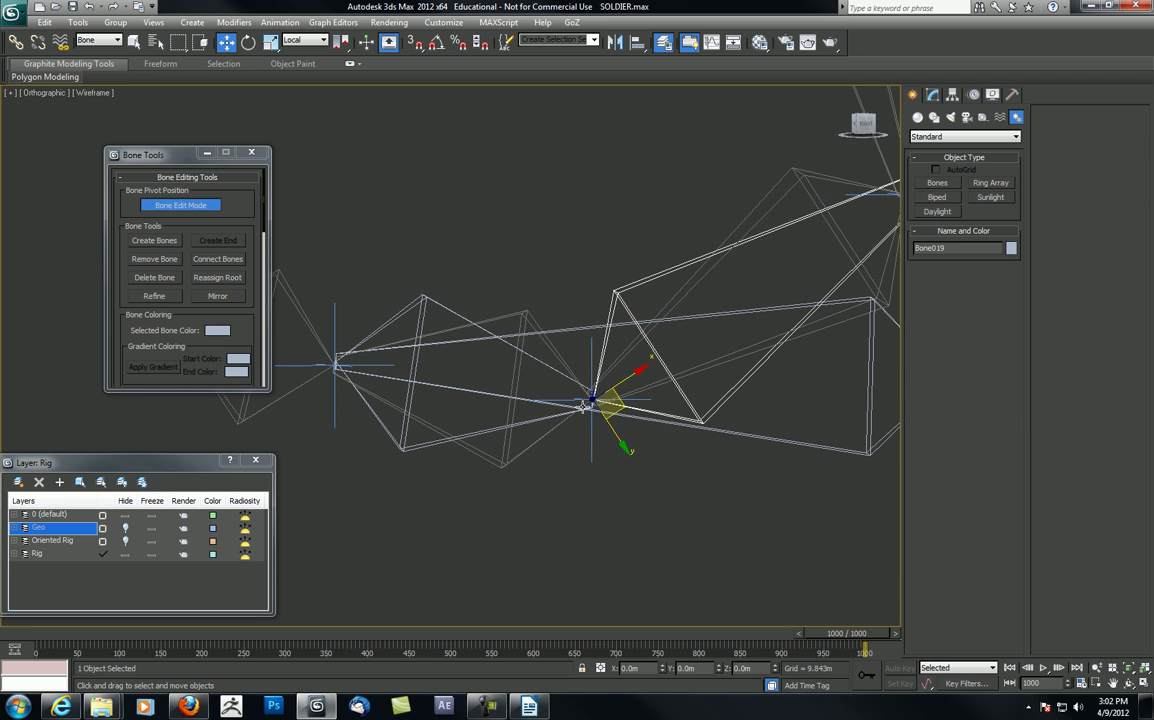
alt+middle_drag(610, 400, 600, 483)
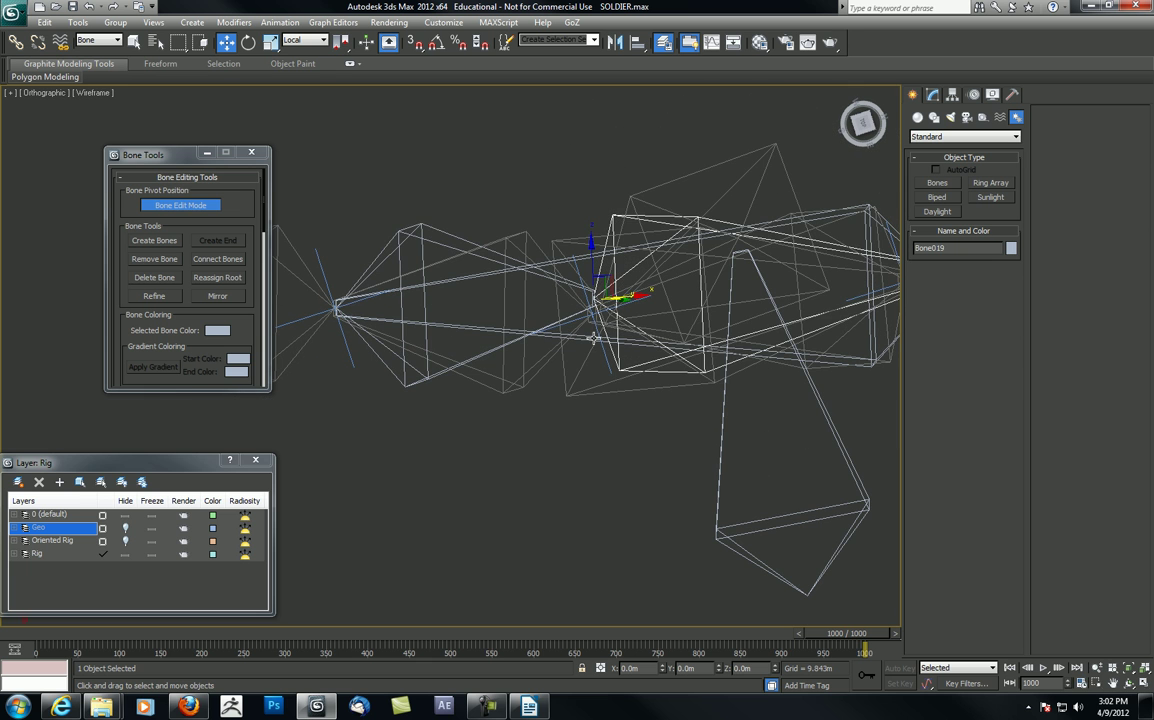
alt+middle_drag(609, 280, 557, 339)
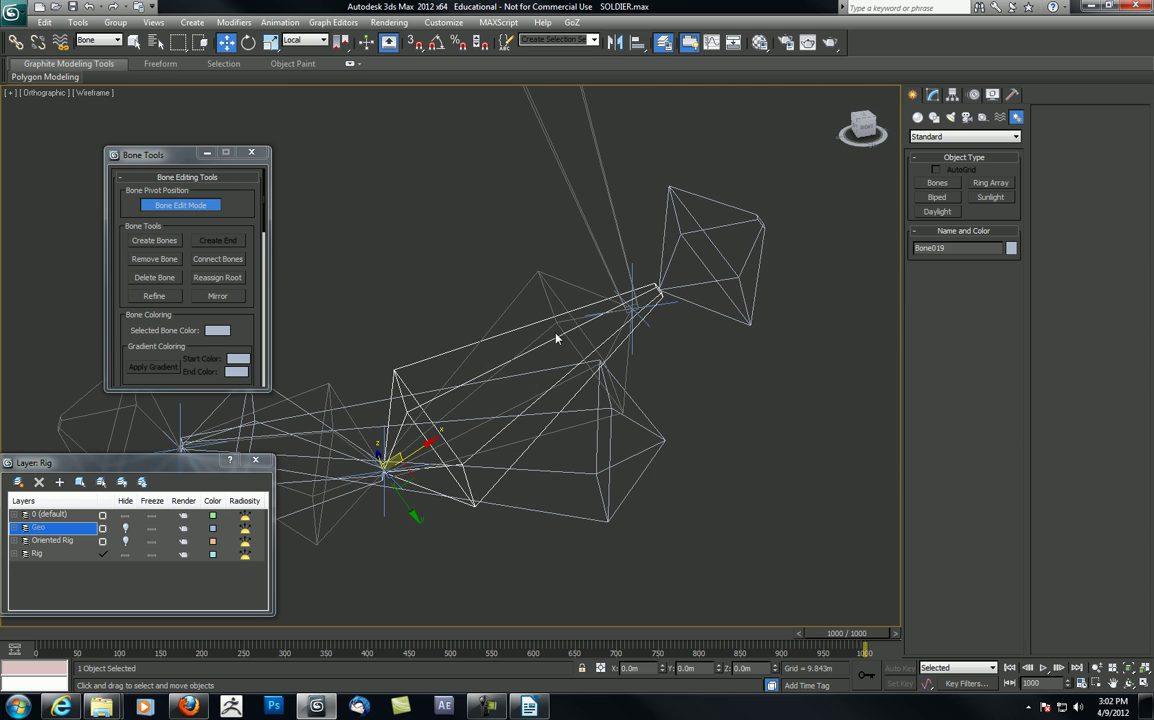
Move the reverse-foot ankle end bone onto the ankle IK goal
click(710, 312)
alt+middle_drag(706, 305, 575, 327)
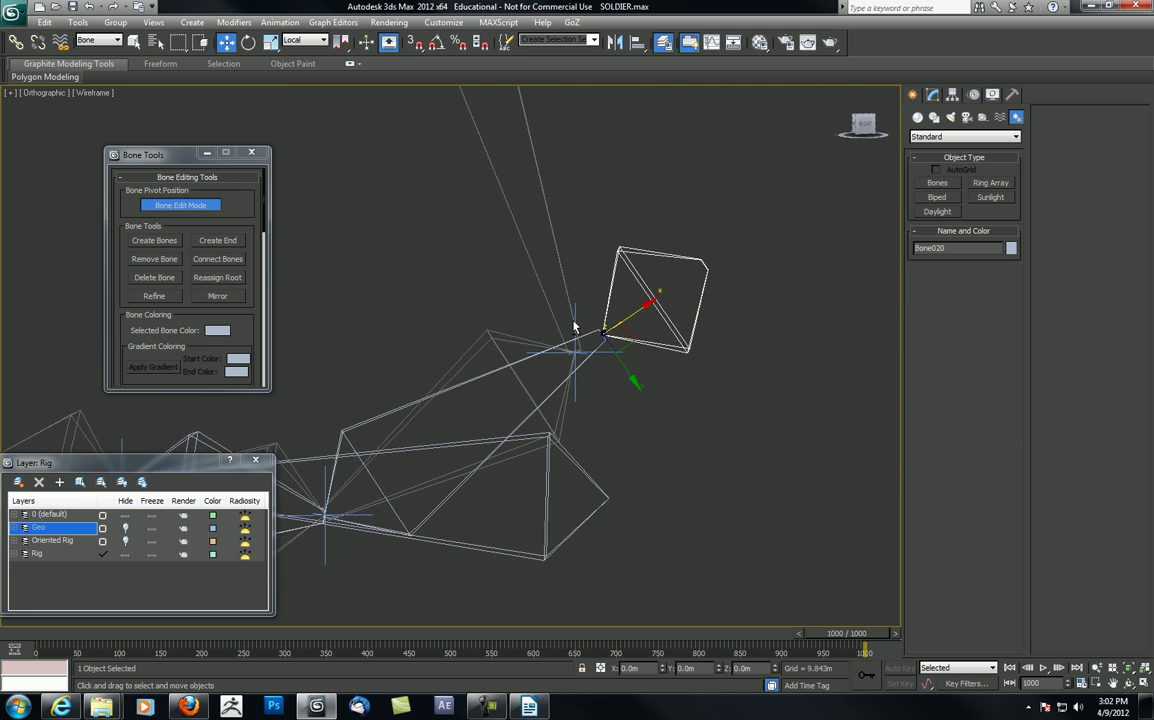
drag(632, 339, 606, 356)
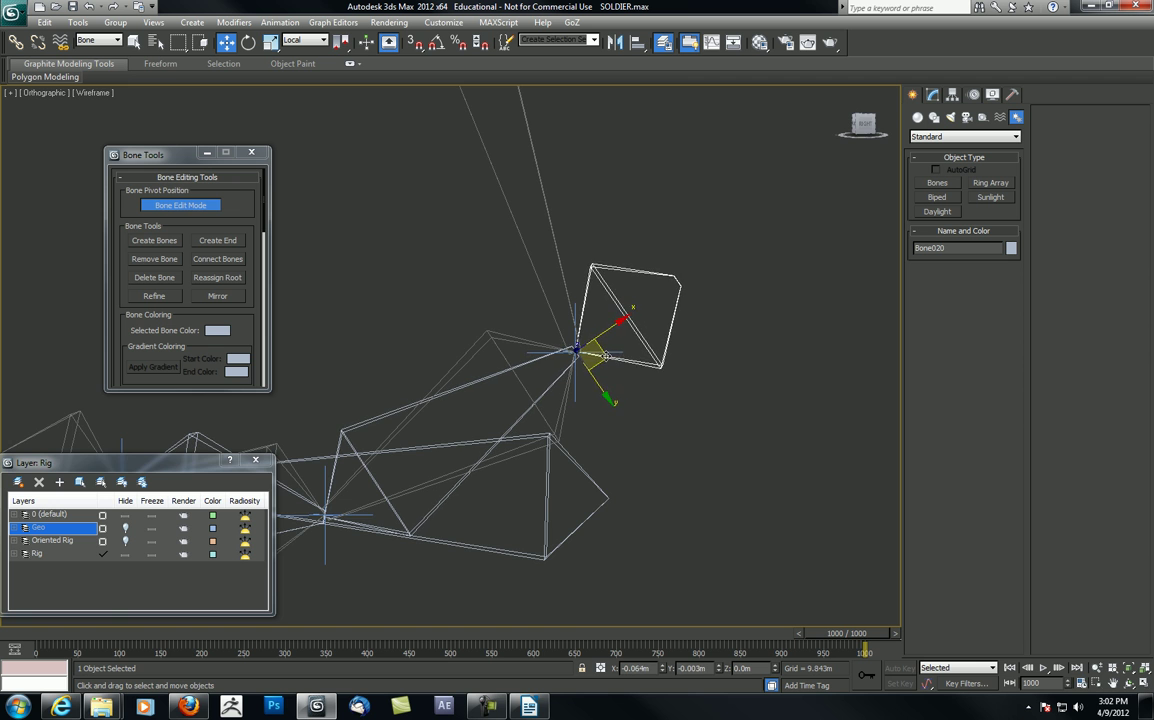
alt+middle_drag(606, 356, 697, 420)
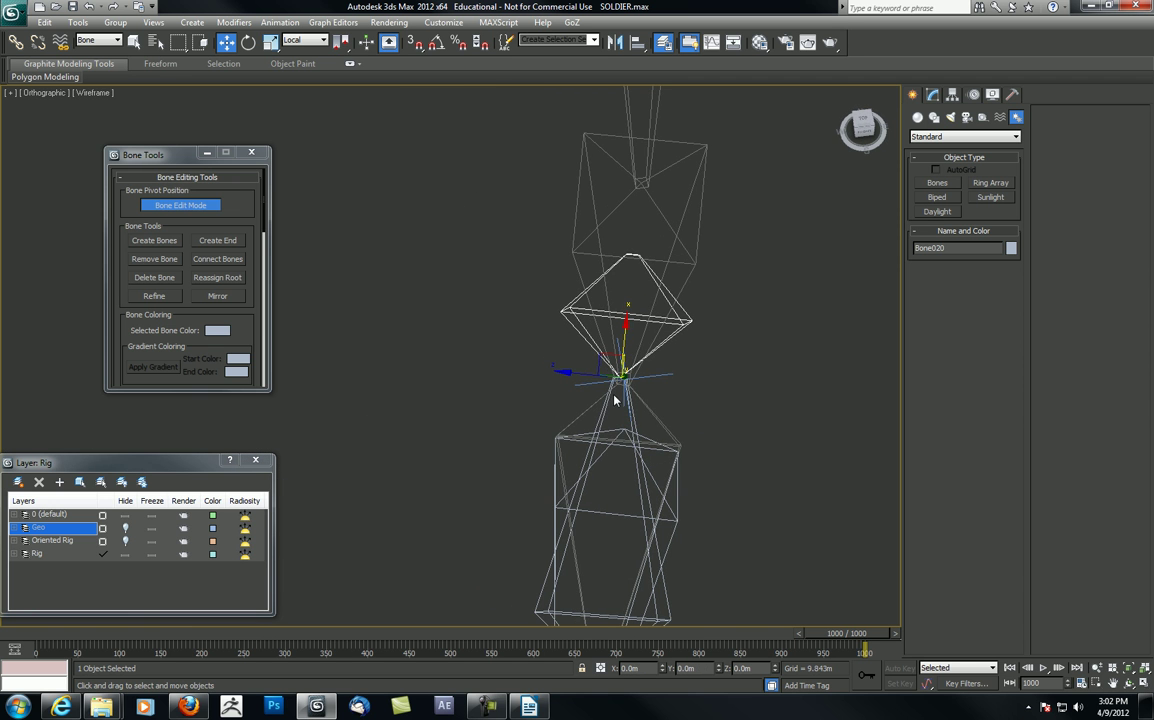
Check the alignment of the whole reverse-foot chain, select its heel bone, and turn off Bone Edit Mode
alt+middle_drag(601, 389, 571, 335)
scroll(585, 347, up, 2)
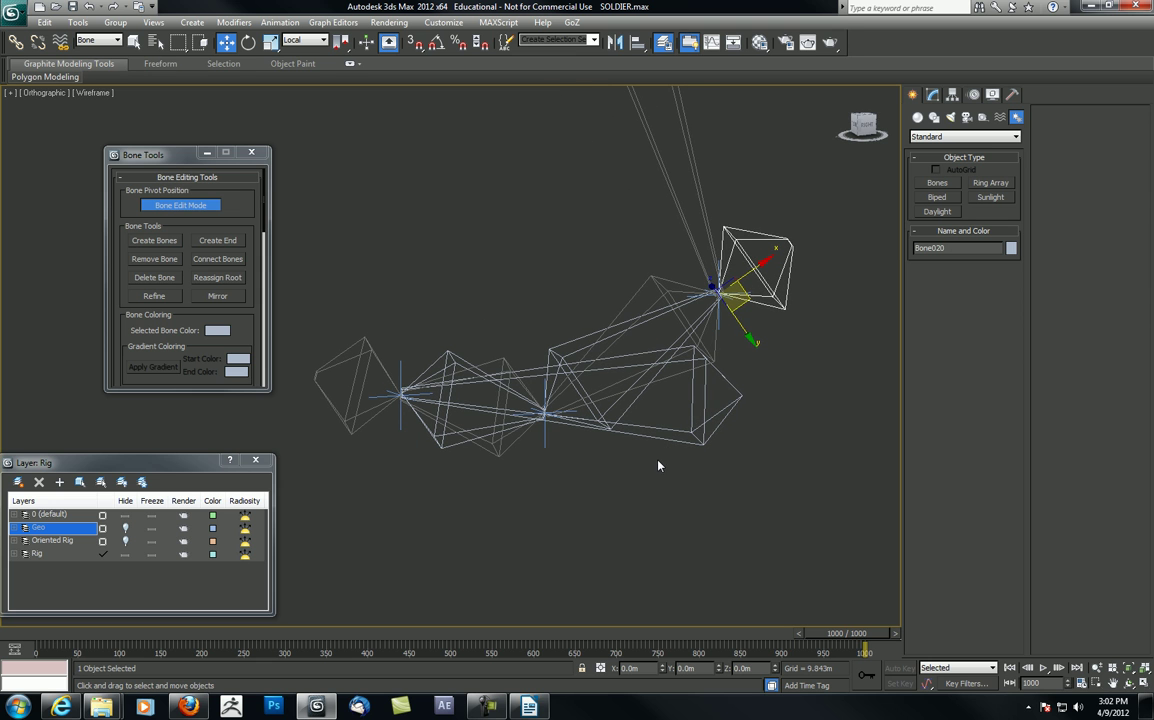
click(660, 463)
double_click(666, 439)
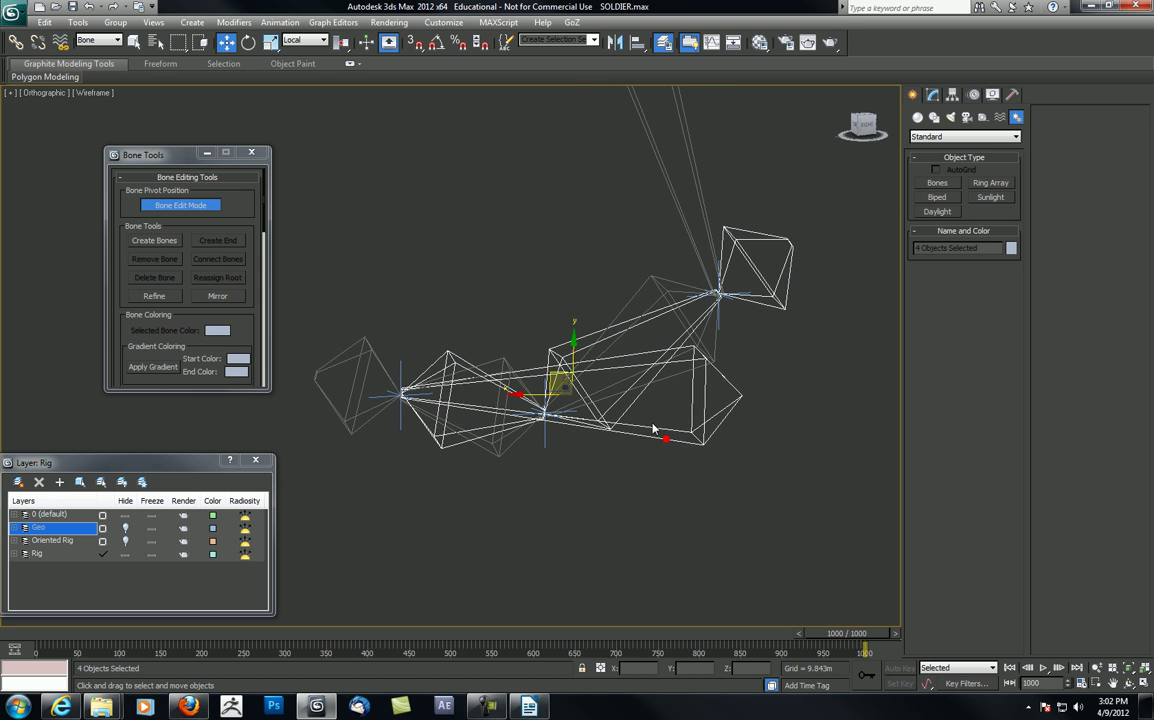
click(647, 459)
click(685, 399)
click(175, 204)
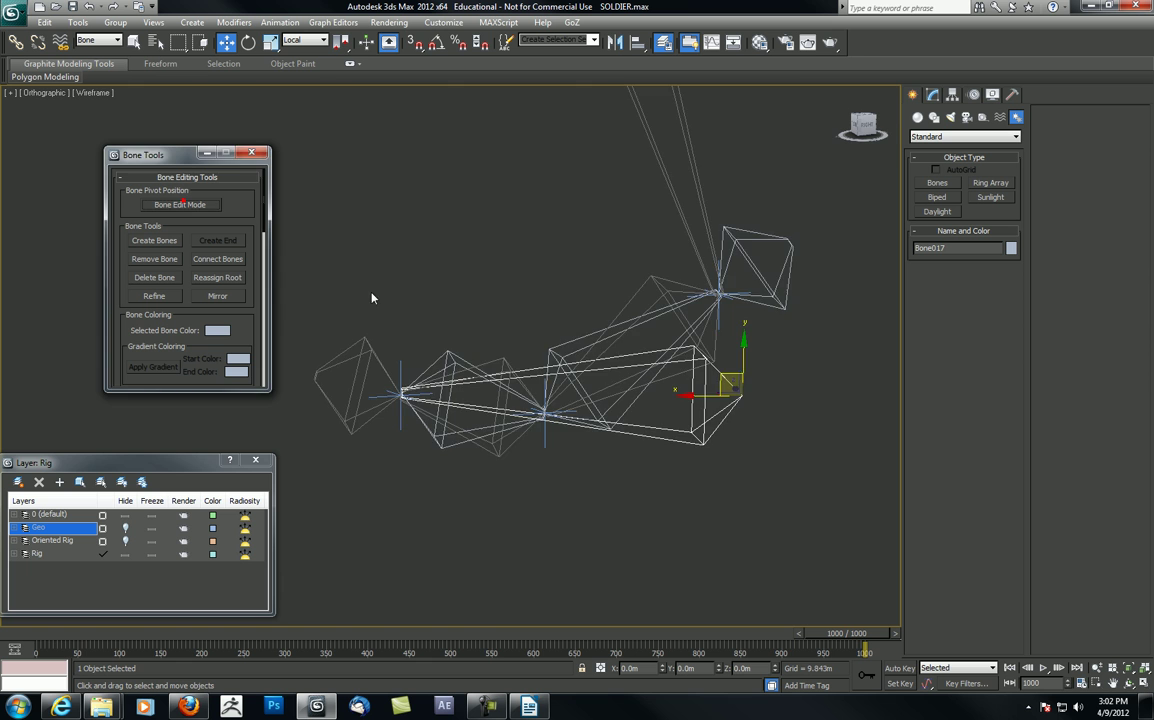
Unfreeze all objects so the leg bones and IK chains can be selected
scroll(375, 295, down, 2)
alt+middle_drag(530, 336, 594, 386)
drag(553, 318, 674, 376)
alt+middle_drag(674, 376, 644, 380)
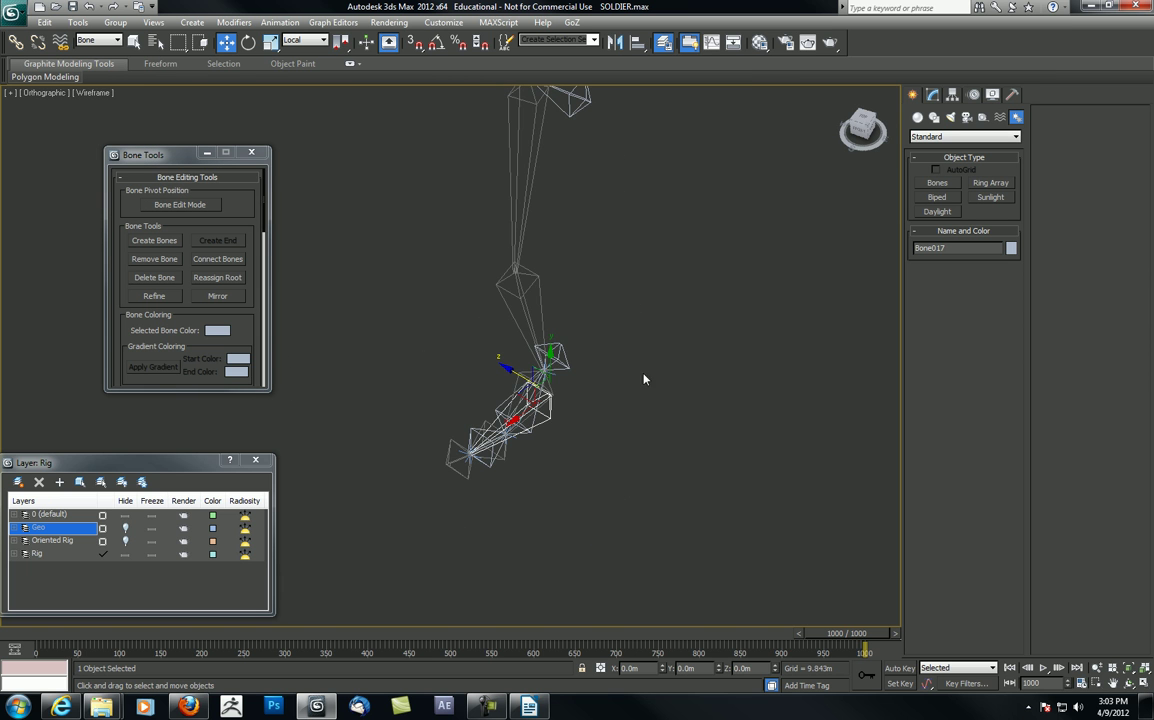
right_click(594, 276)
click(620, 184)
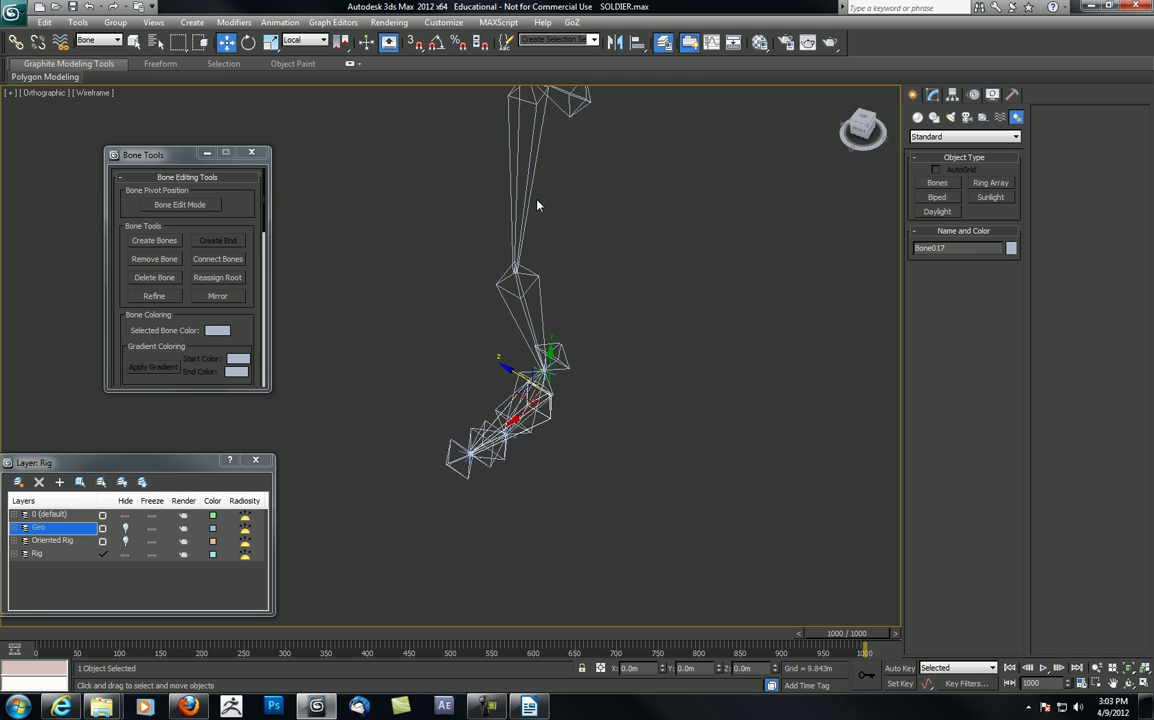
Try moving the heel bone to test how the reverse-foot chain follows, and undo the move
double_click(526, 201)
middle_drag(592, 285, 642, 465)
click(567, 250)
click(642, 451)
drag(615, 383, 675, 432)
key(ctrl+z)
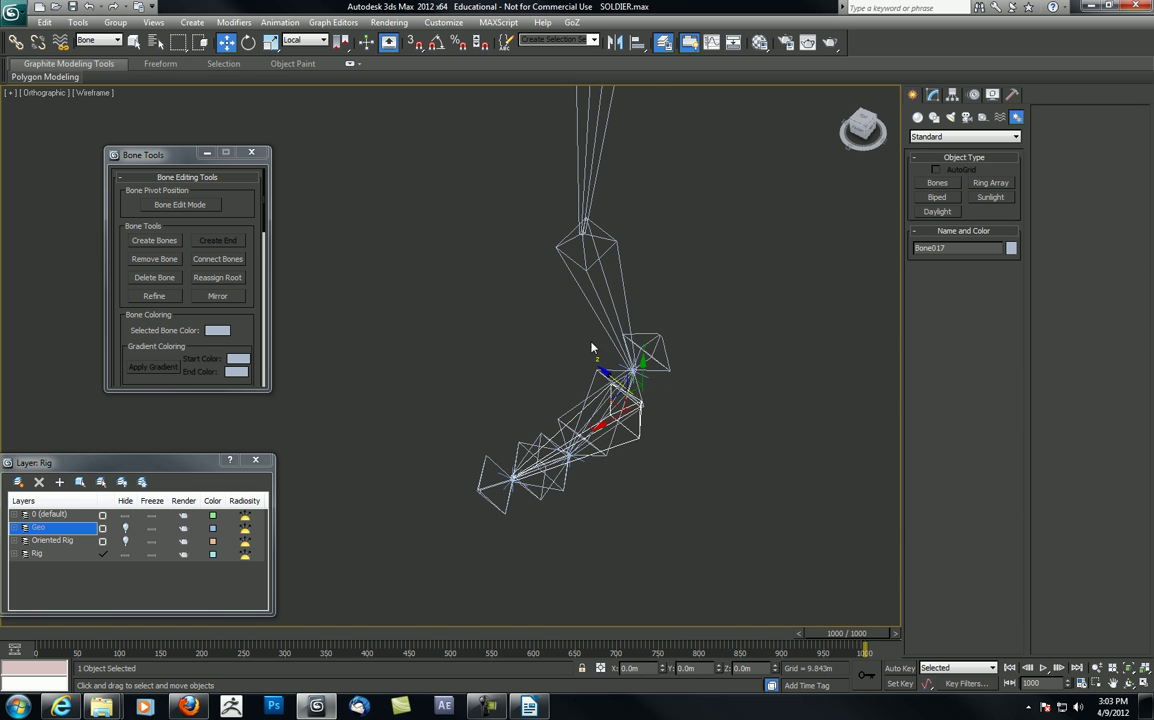
Deselect the heel bone and set the selection filter to All
middle_drag(573, 362, 545, 404)
scroll(545, 404, up, 2)
scroll(545, 405, up, 2)
middle_drag(620, 495, 462, 333)
scroll(462, 333, up, 2)
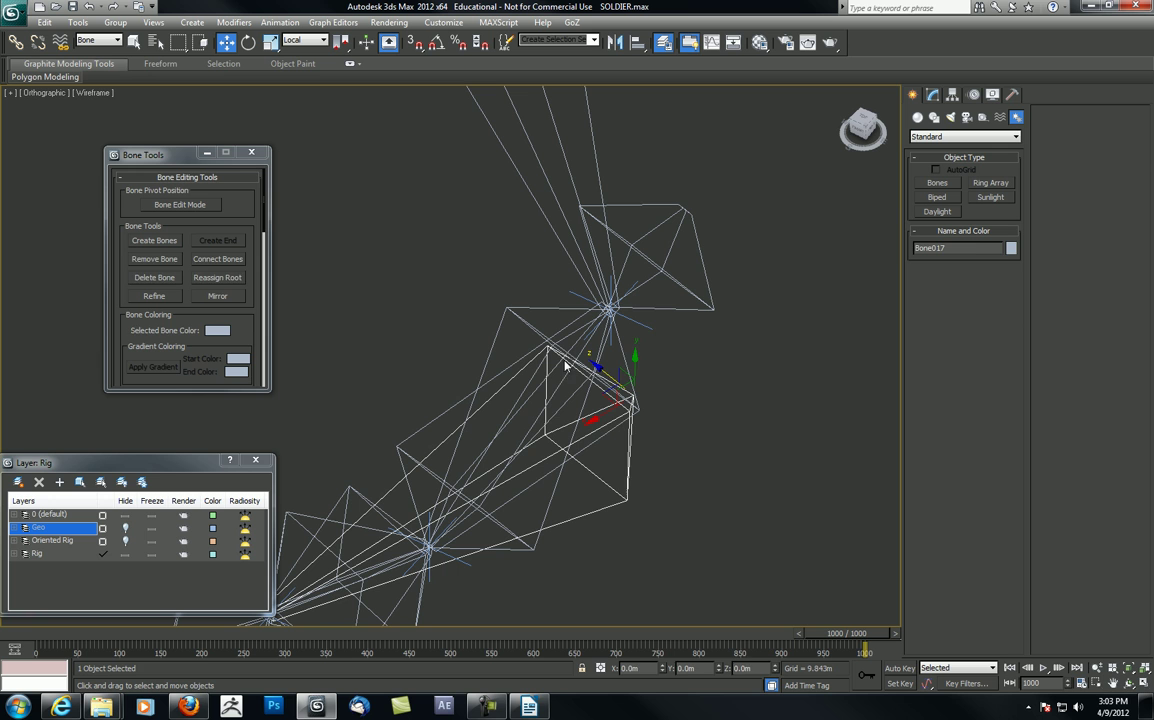
click(653, 337)
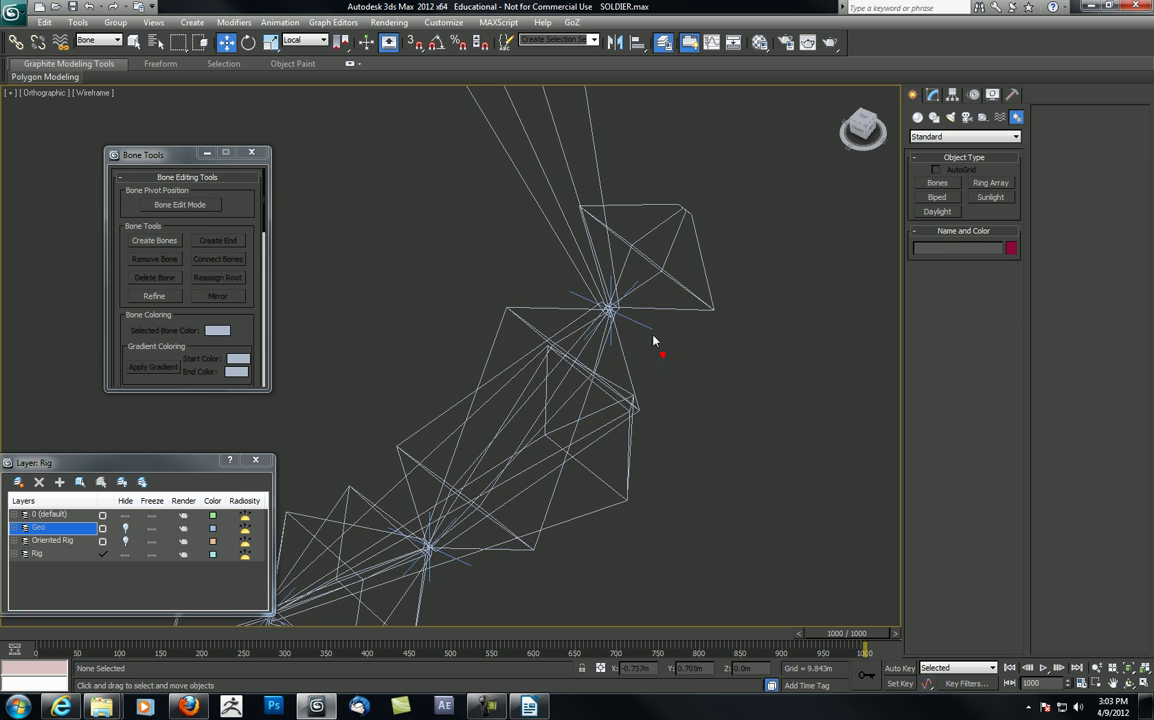
click(98, 40)
click(88, 53)
Link the ankle IK goal to the ankle end bone of the reverse-foot chain
click(655, 337)
middle_drag(574, 237, 550, 297)
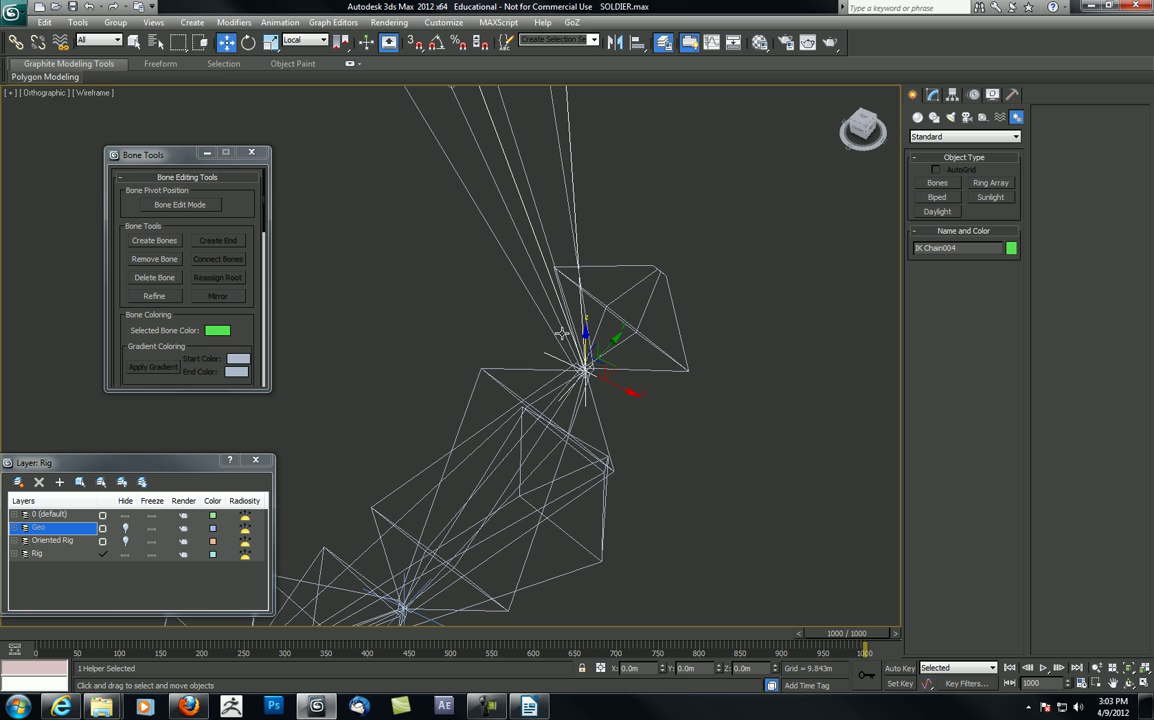
click(15, 41)
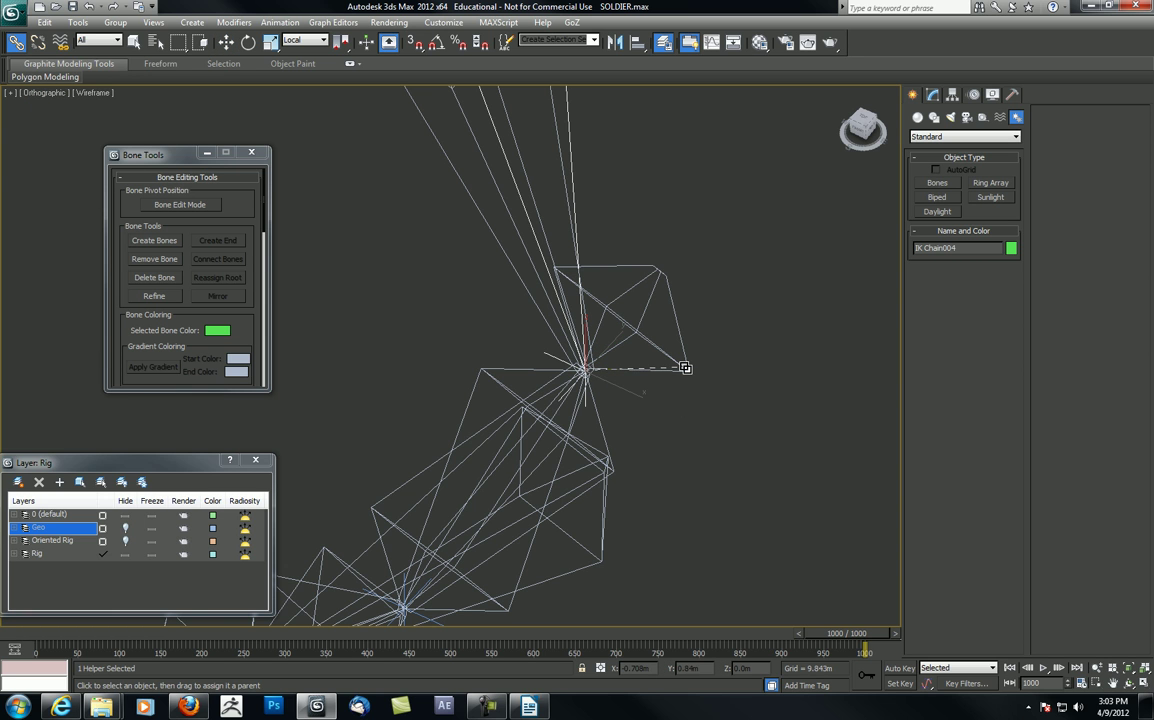
Link the ball and toe IK goals to their matching bones in the reverse-foot chain
middle_drag(542, 440, 687, 270)
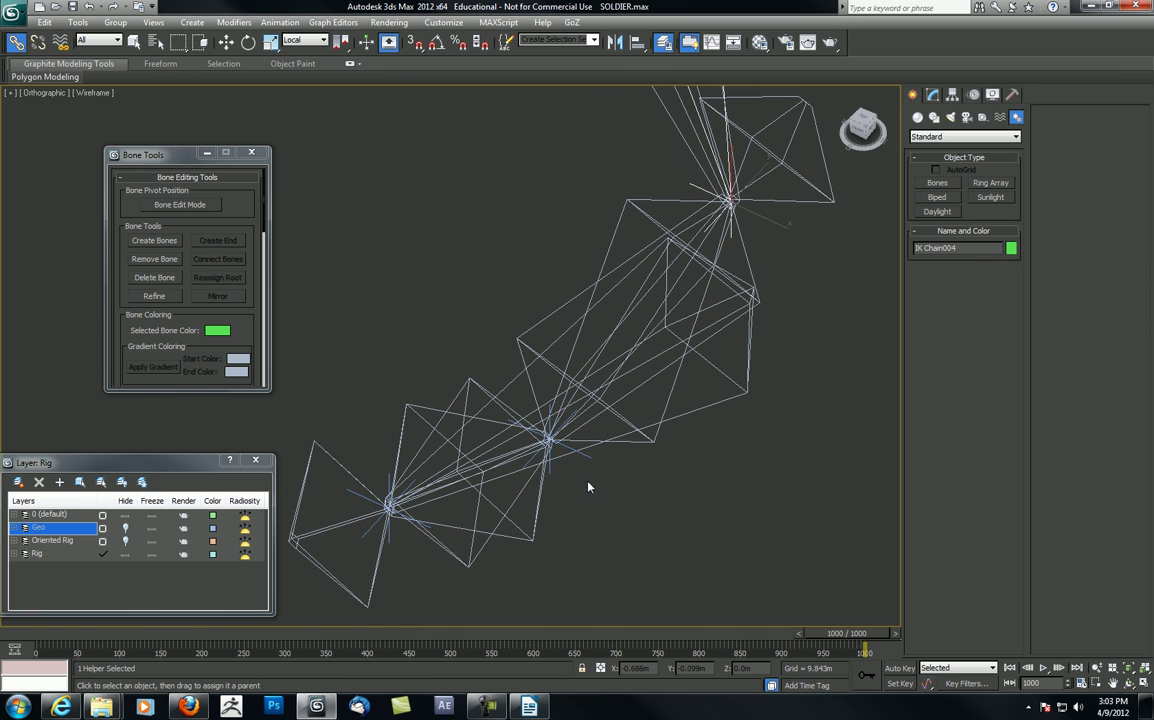
click(588, 459)
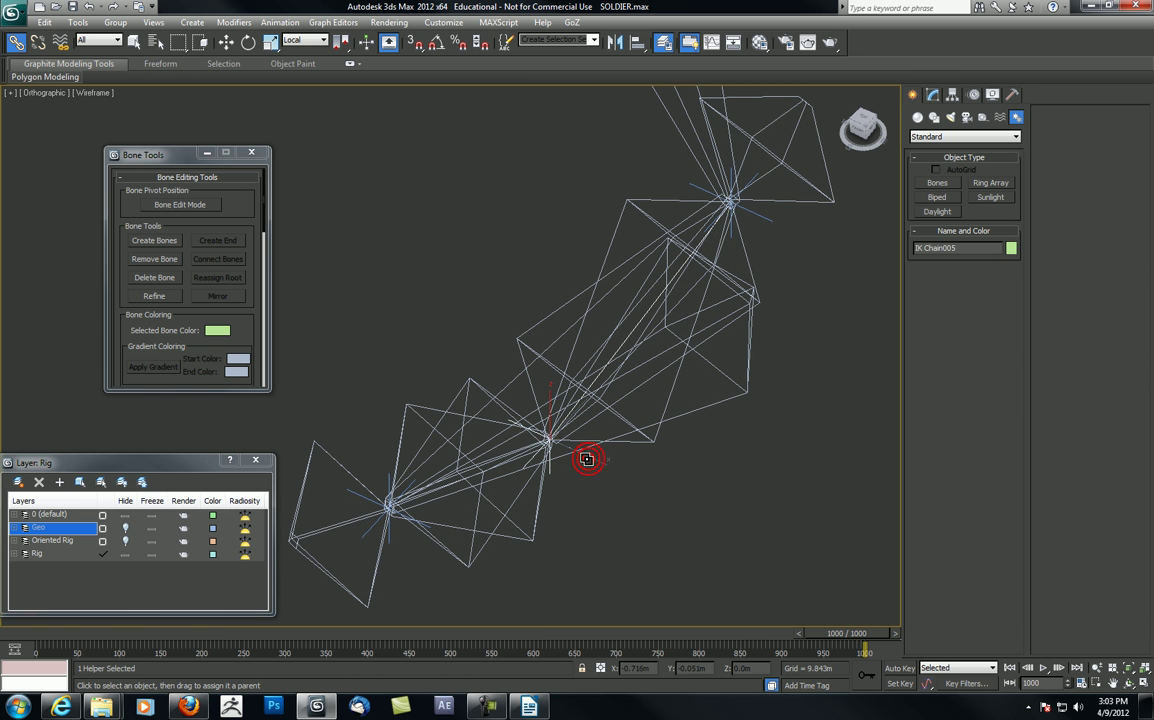
alt+middle_drag(579, 456, 559, 483)
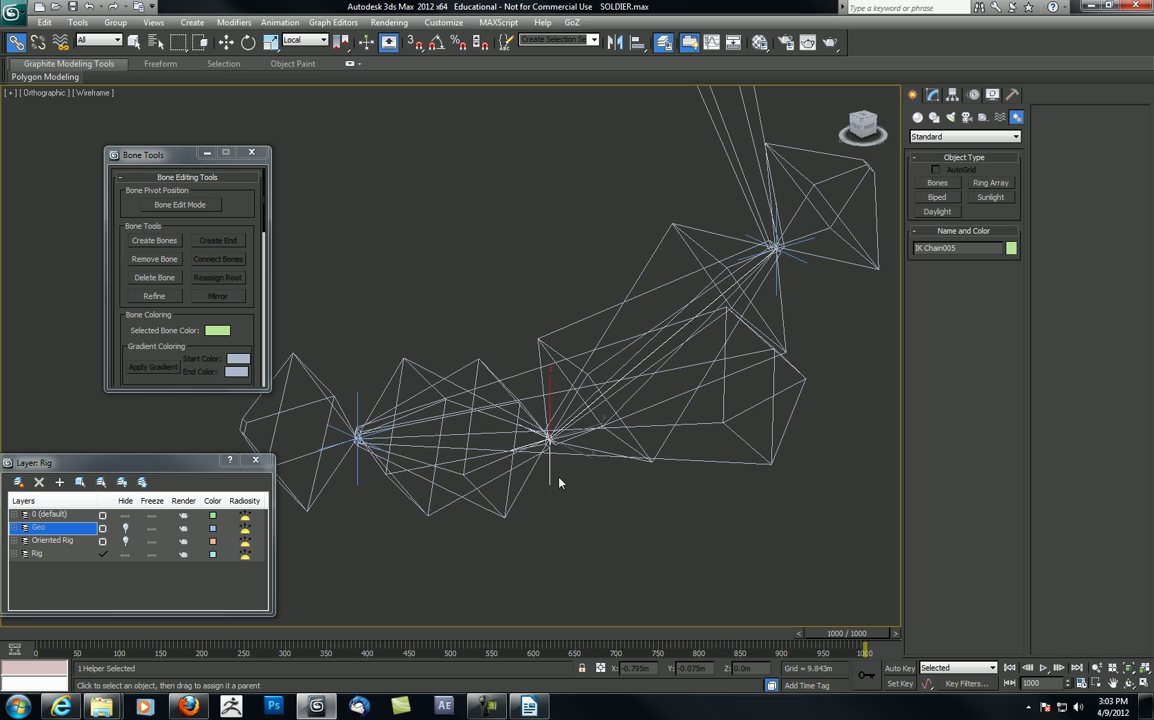
click(357, 481)
alt+middle_drag(372, 441, 364, 437)
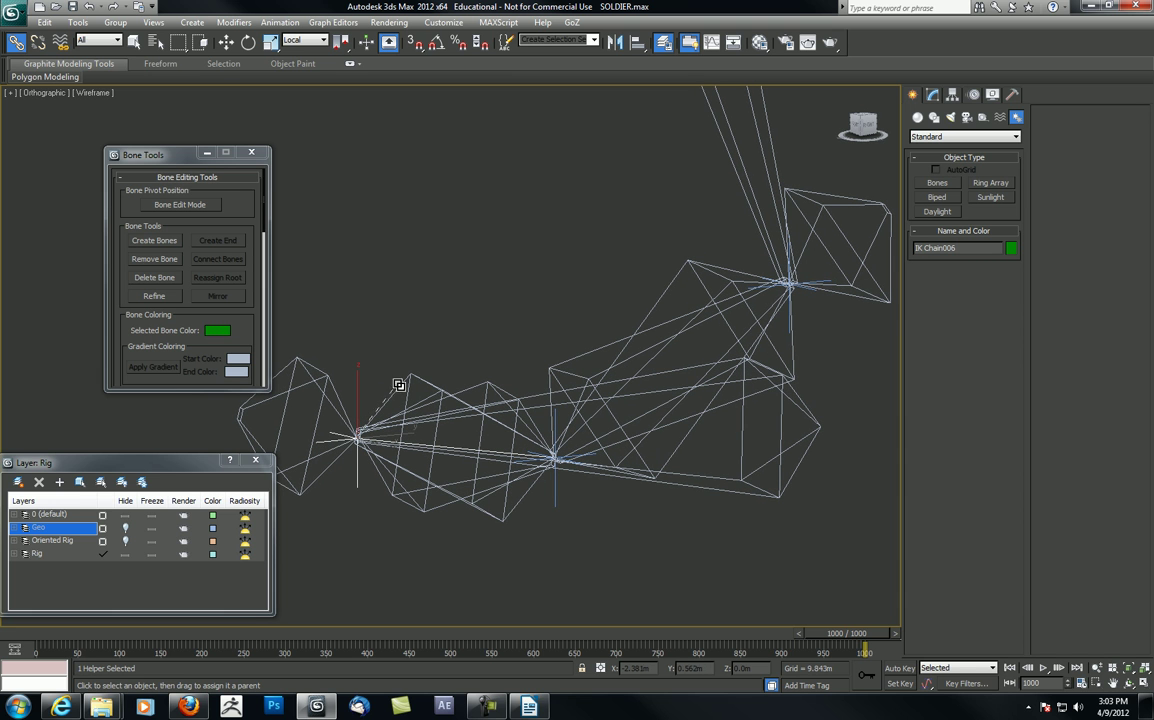
scroll(405, 372, down, 3)
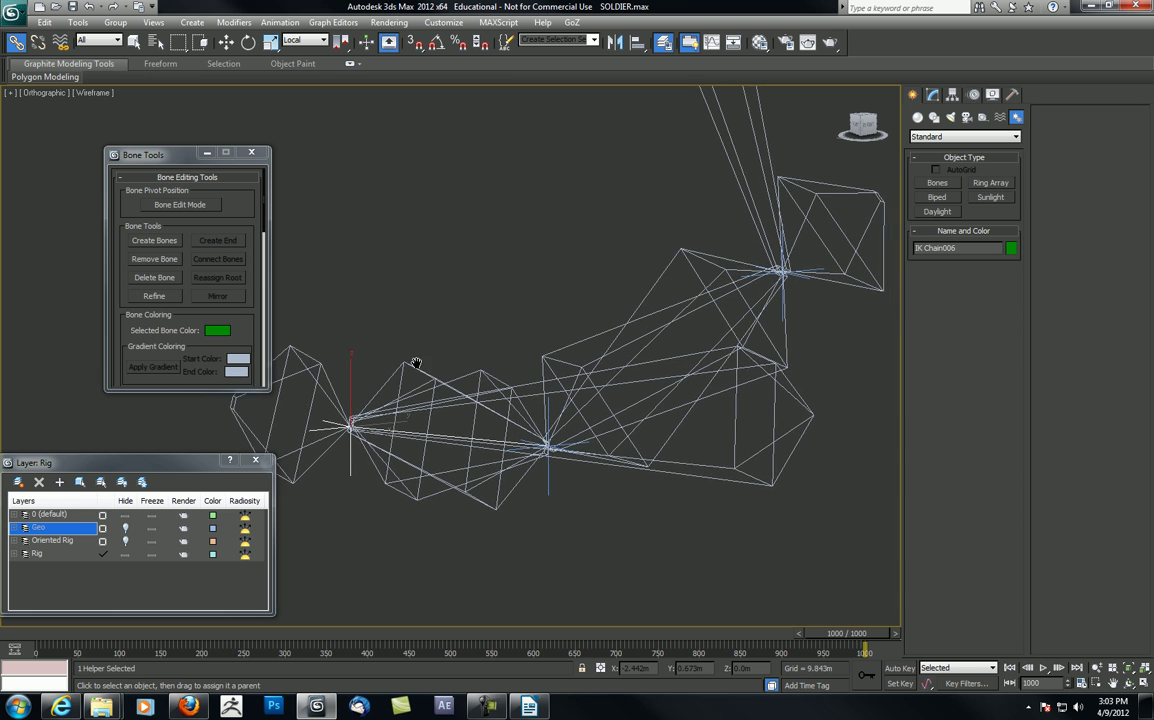
alt+middle_drag(440, 402, 467, 383)
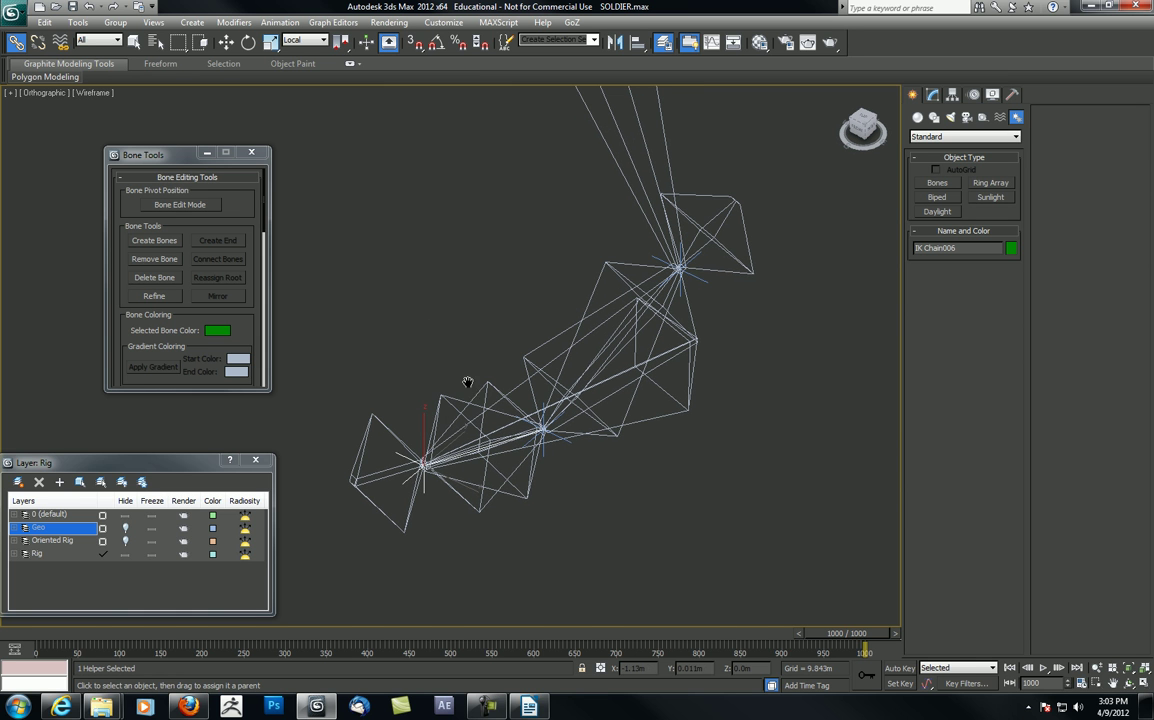
Try moving the heel bone to test how the foot and leg bones follow the linked chain
key(w)
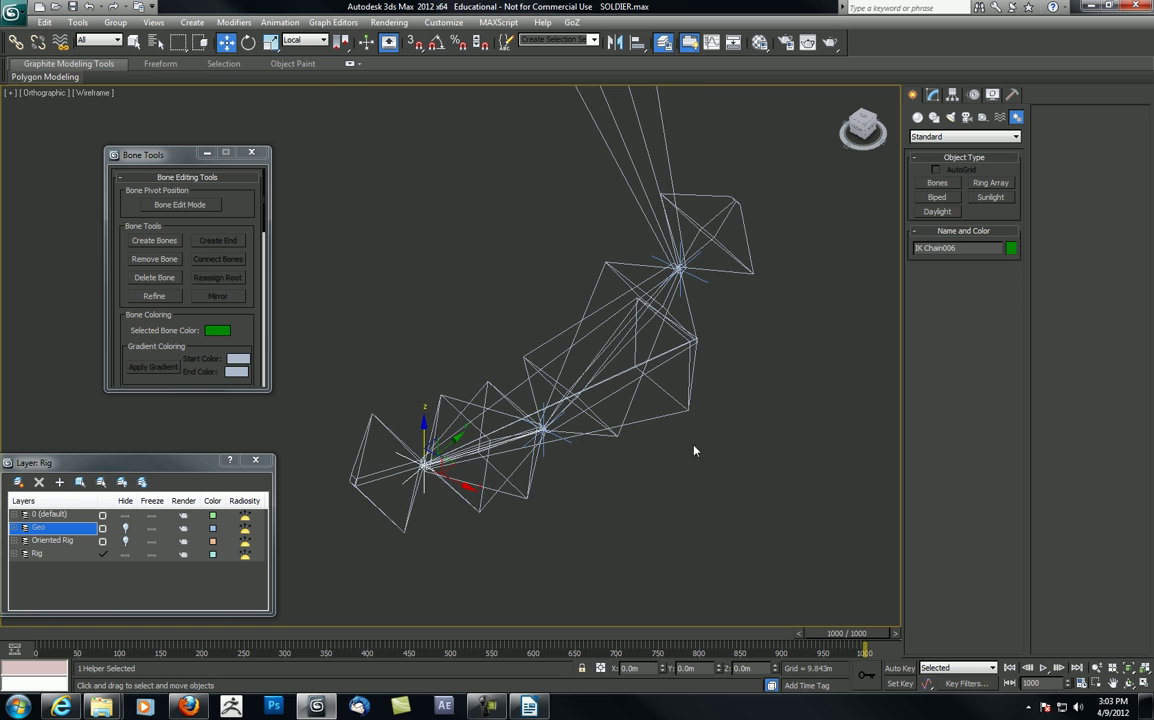
click(673, 415)
middle_drag(615, 423, 633, 493)
alt+middle_drag(633, 493, 609, 429)
scroll(633, 454, down, 3)
drag(631, 399, 616, 471)
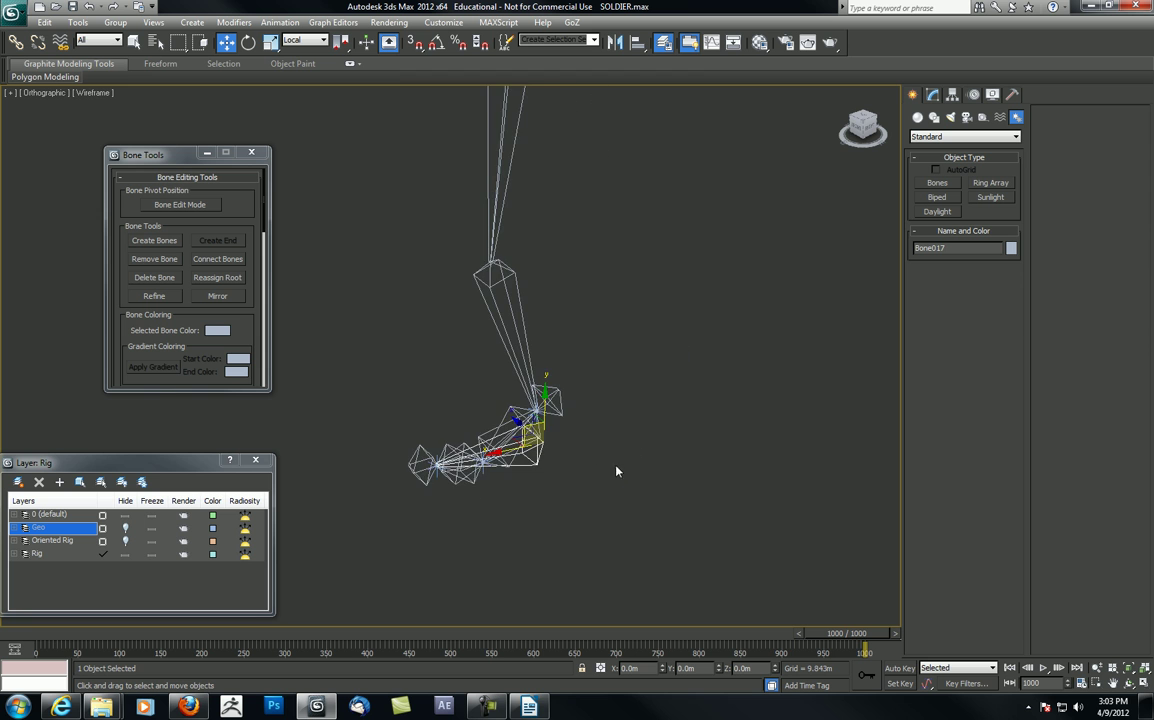
middle_drag(585, 418, 628, 441)
drag(567, 452, 502, 399)
Unhide the Geo layer, then try moving the heel bone and cancel the move
click(125, 529)
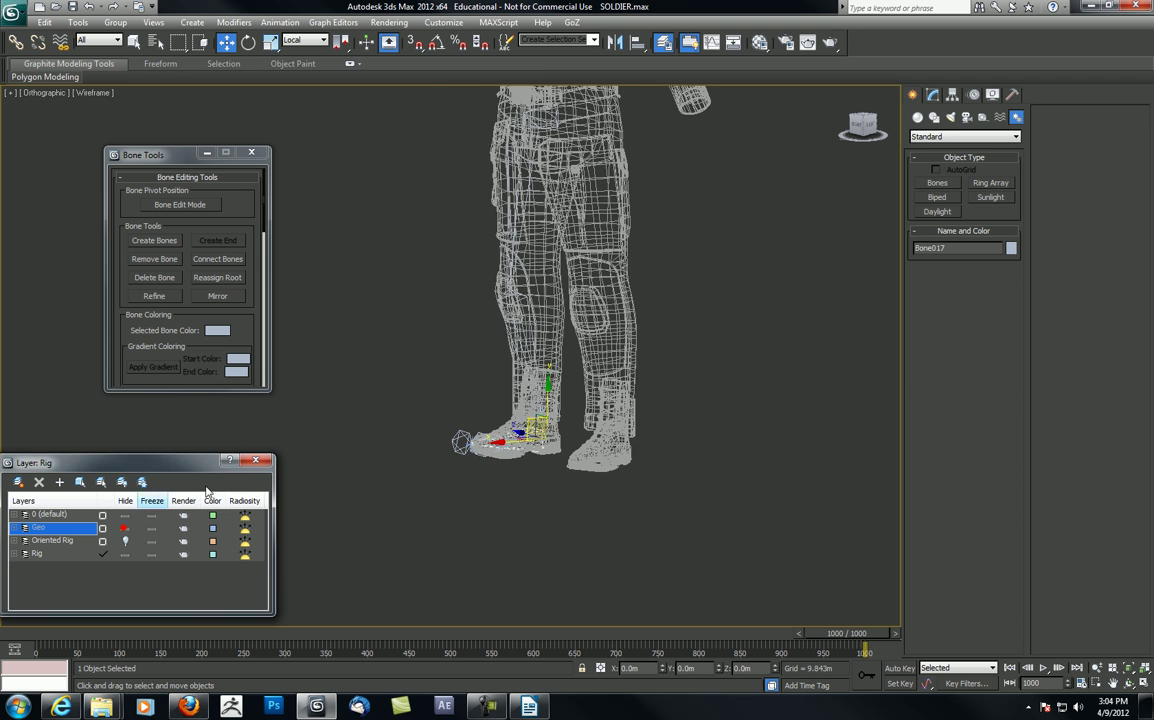
alt+middle_drag(545, 388, 560, 438)
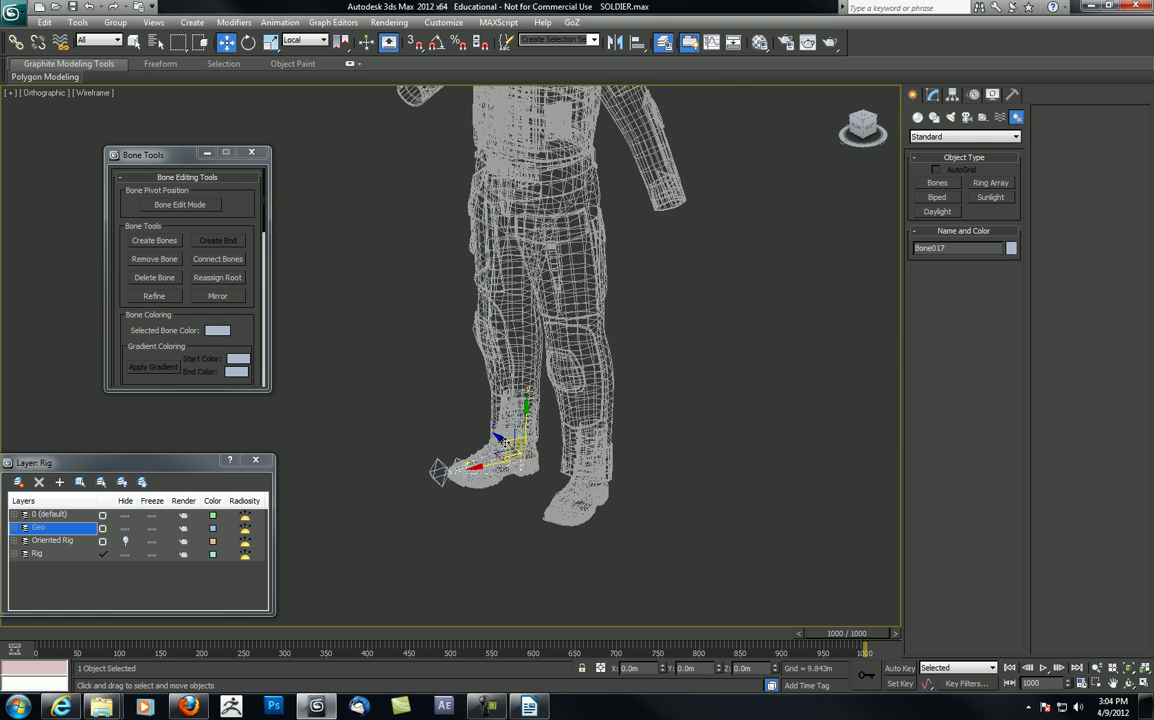
drag(504, 441, 490, 400)
right_click(490, 400)
middle_drag(504, 401, 502, 357)
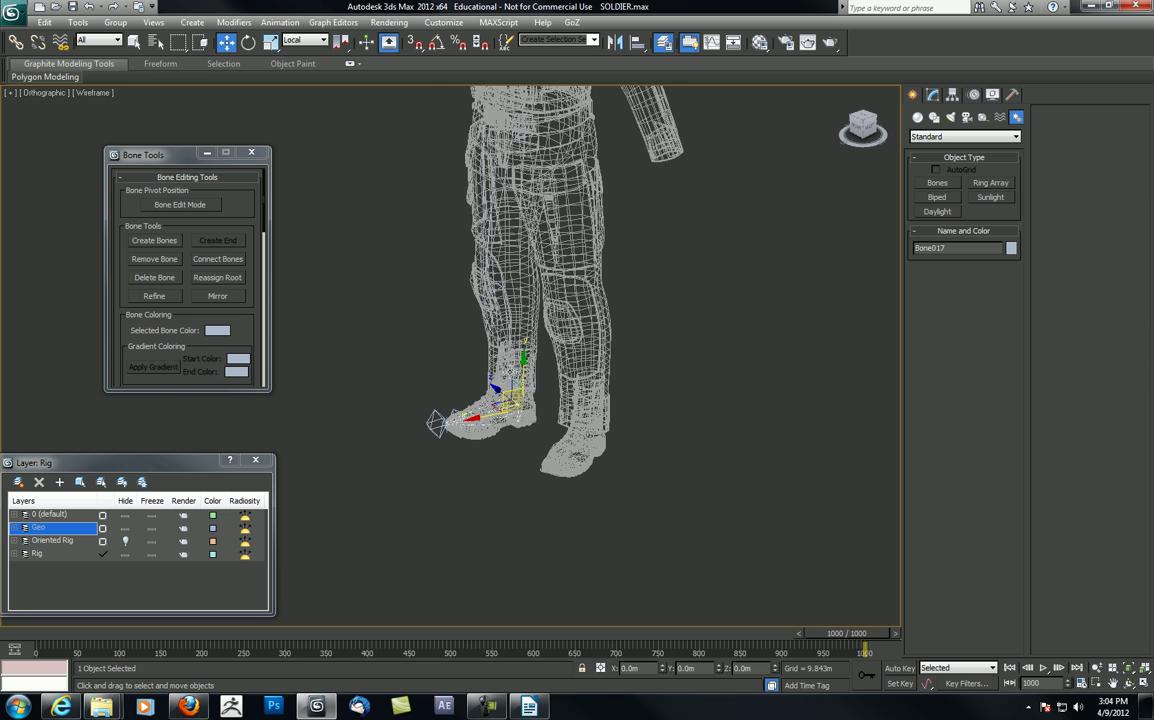
Draw a closed footprint-shaped line spline beside the soldier in the Top view
key(t)
scroll(561, 400, up, 6)
key(z)
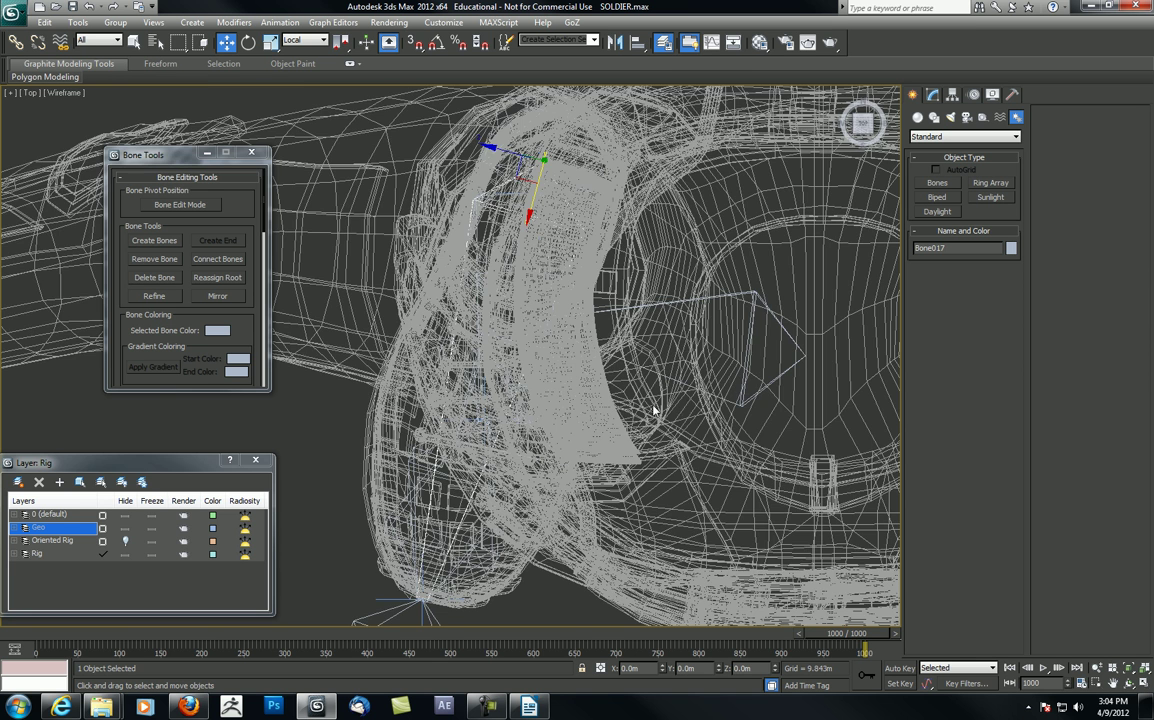
middle_drag(590, 338, 583, 333)
scroll(583, 345, down, 5)
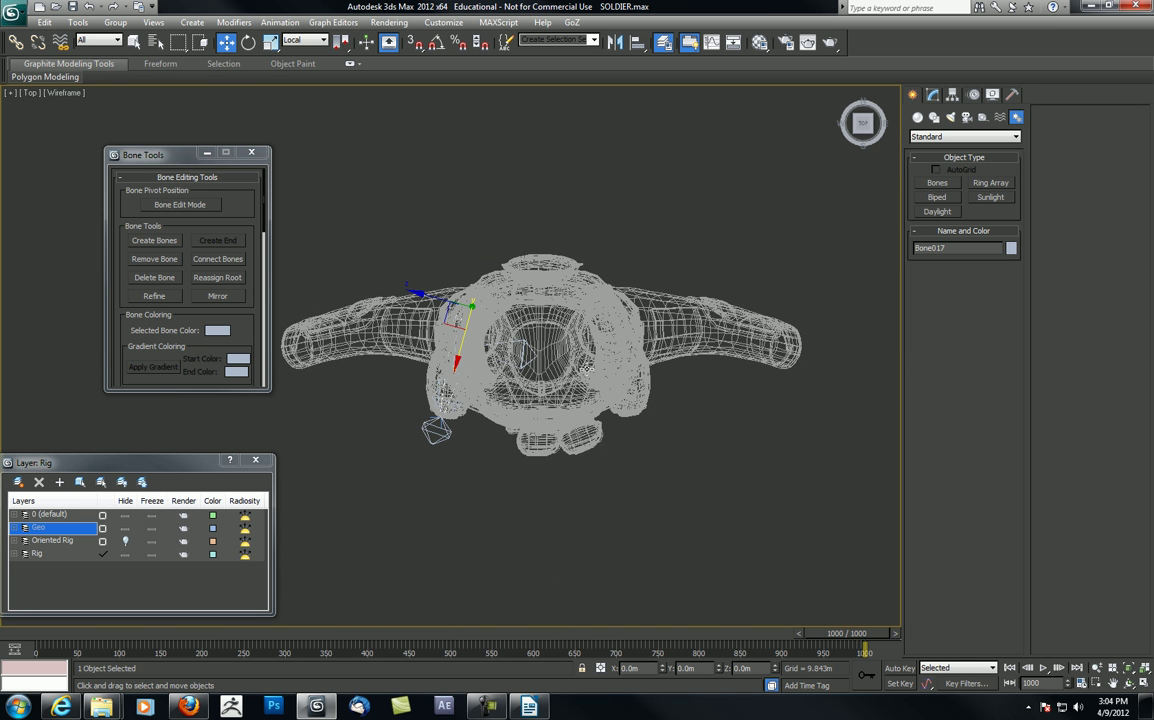
click(933, 118)
middle_drag(717, 184, 797, 159)
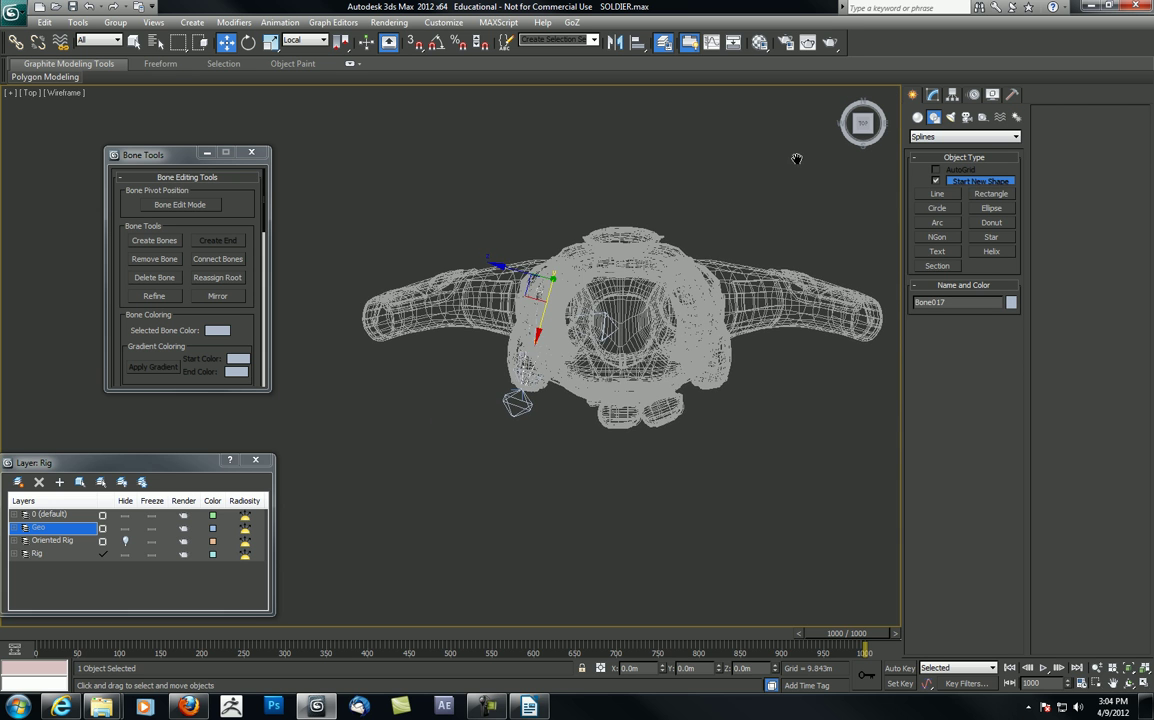
click(990, 194)
middle_drag(423, 392, 483, 355)
click(937, 194)
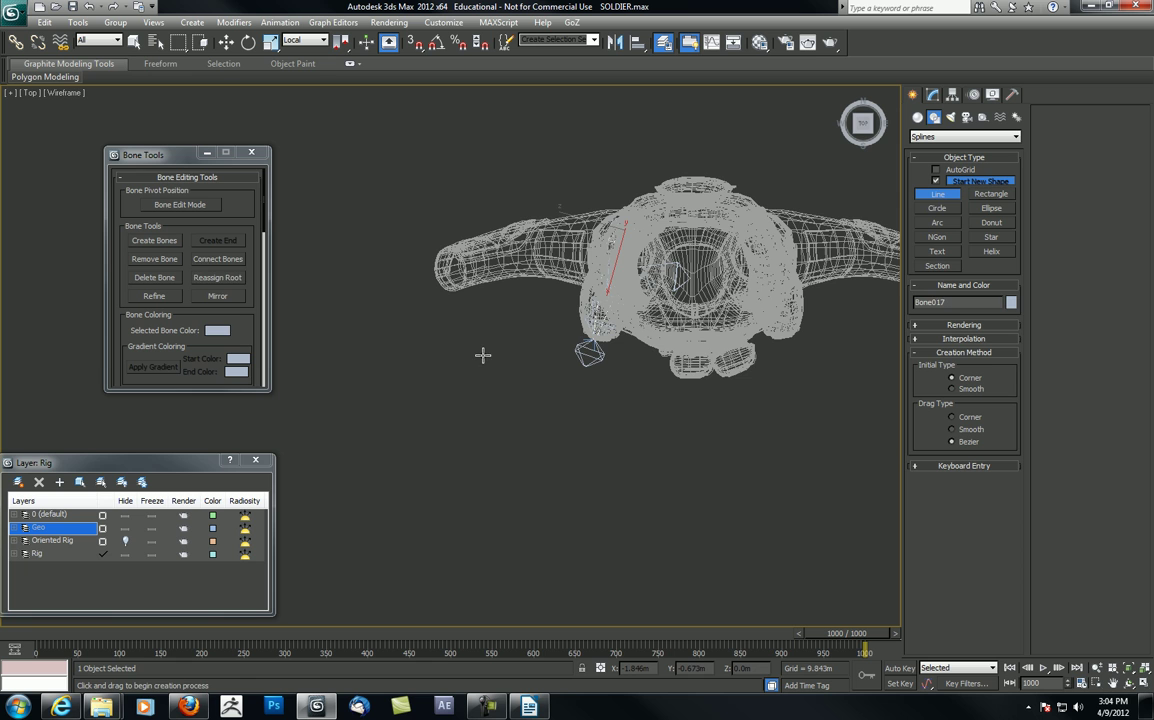
click(483, 354)
click(484, 334)
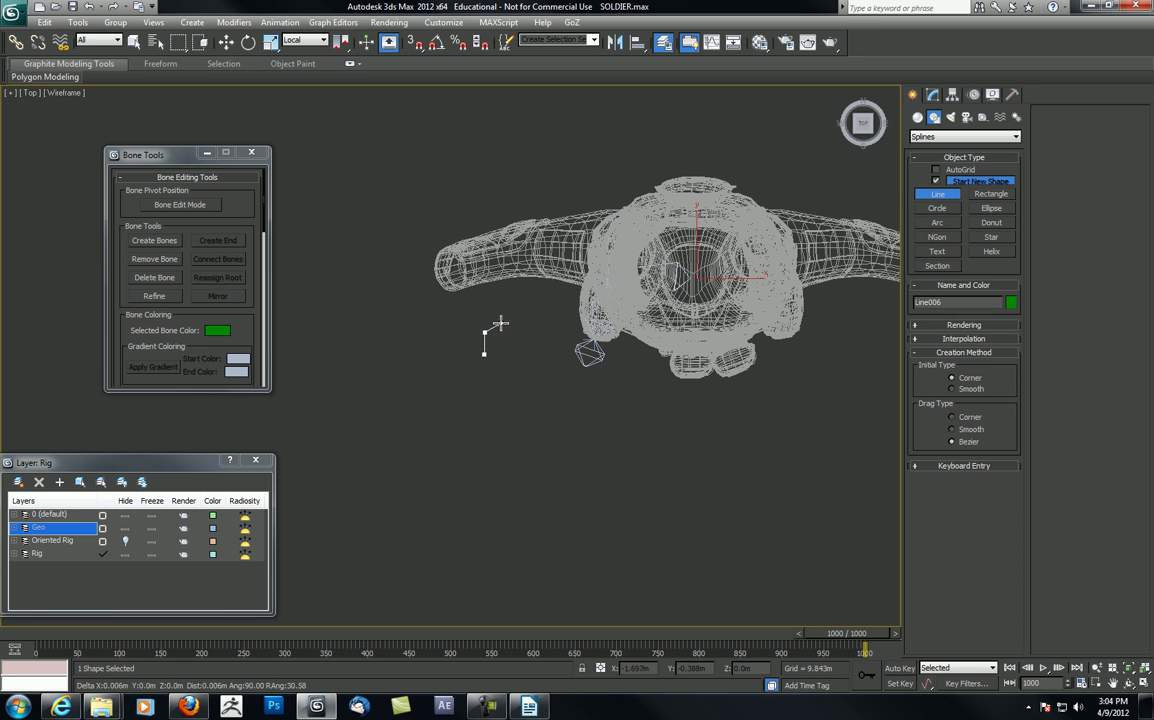
click(500, 324)
click(522, 327)
click(525, 350)
click(517, 379)
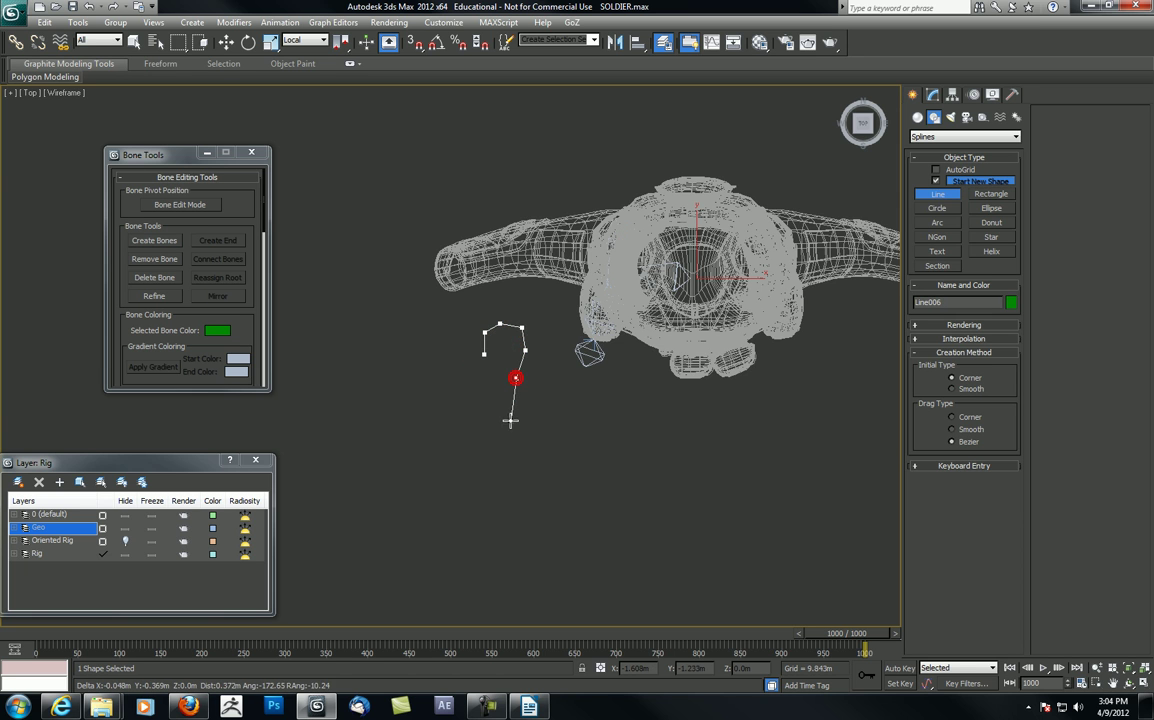
click(513, 423)
click(522, 444)
click(505, 469)
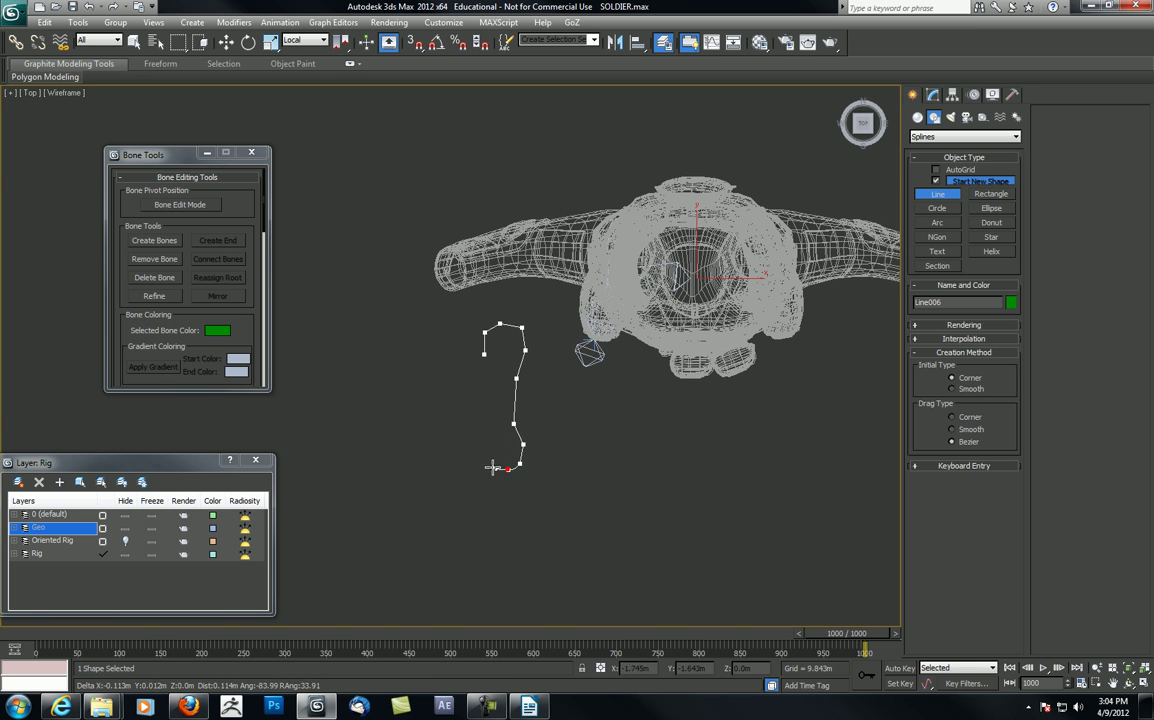
click(471, 451)
click(470, 426)
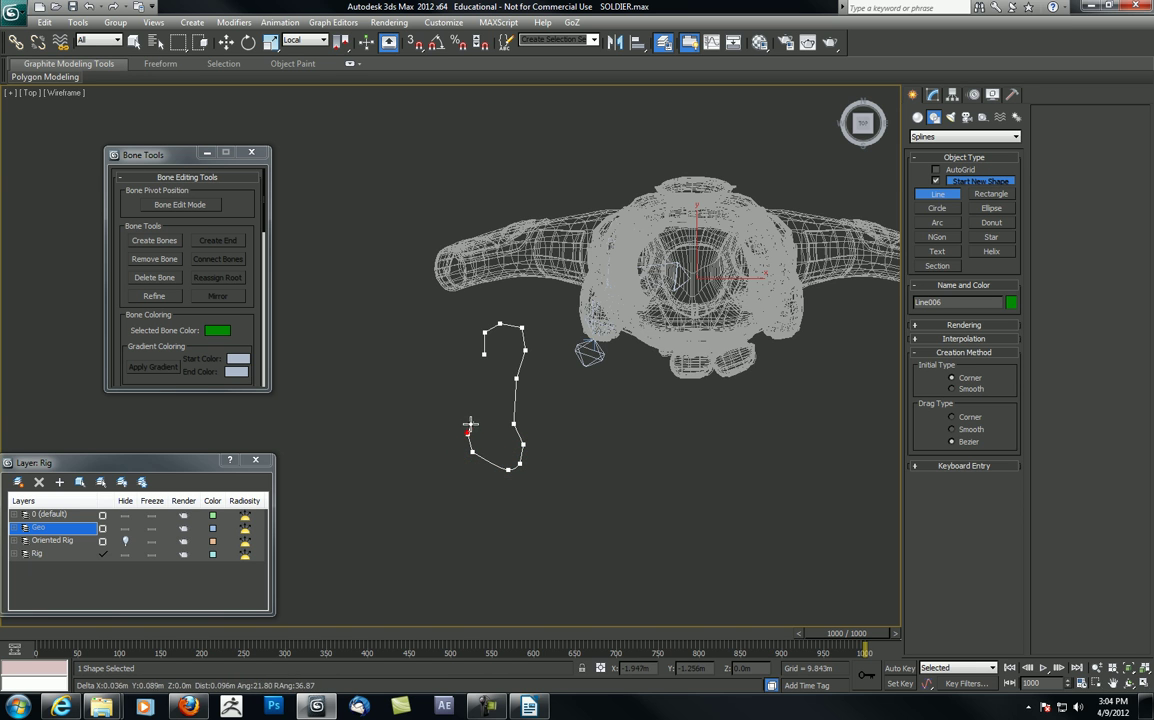
click(484, 354)
click(553, 393)
middle_drag(502, 353, 484, 324)
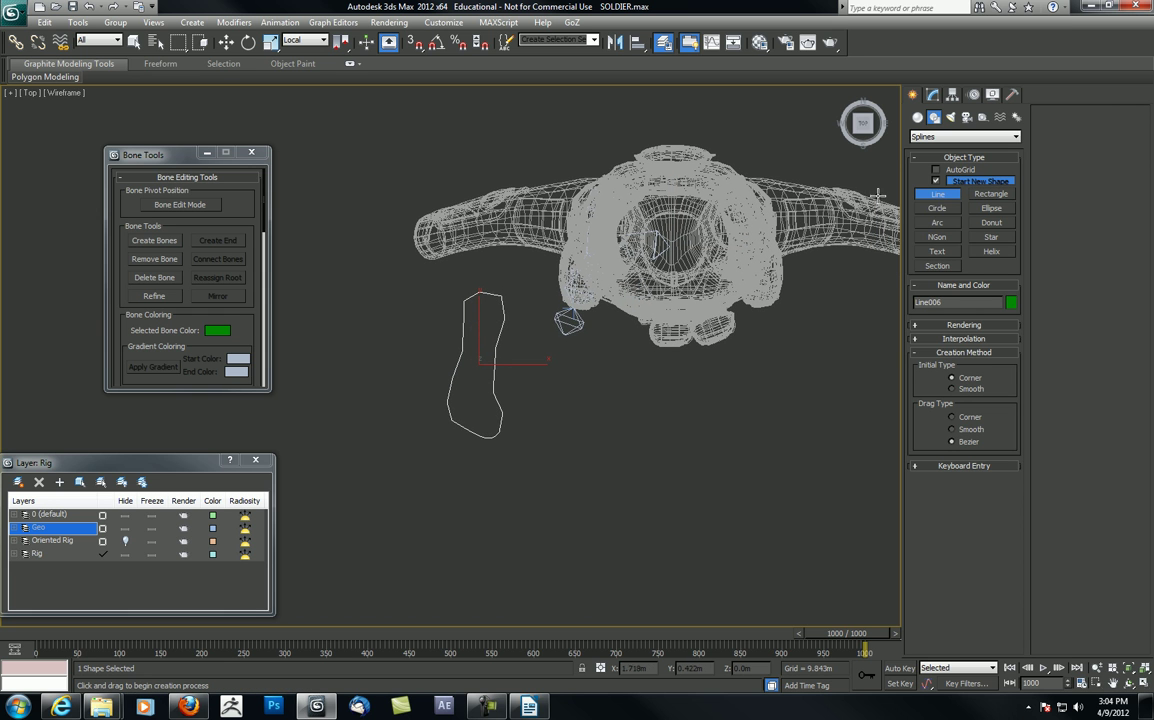
Convert all vertices of the footprint spline to Smooth and return to whole-object level
click(931, 95)
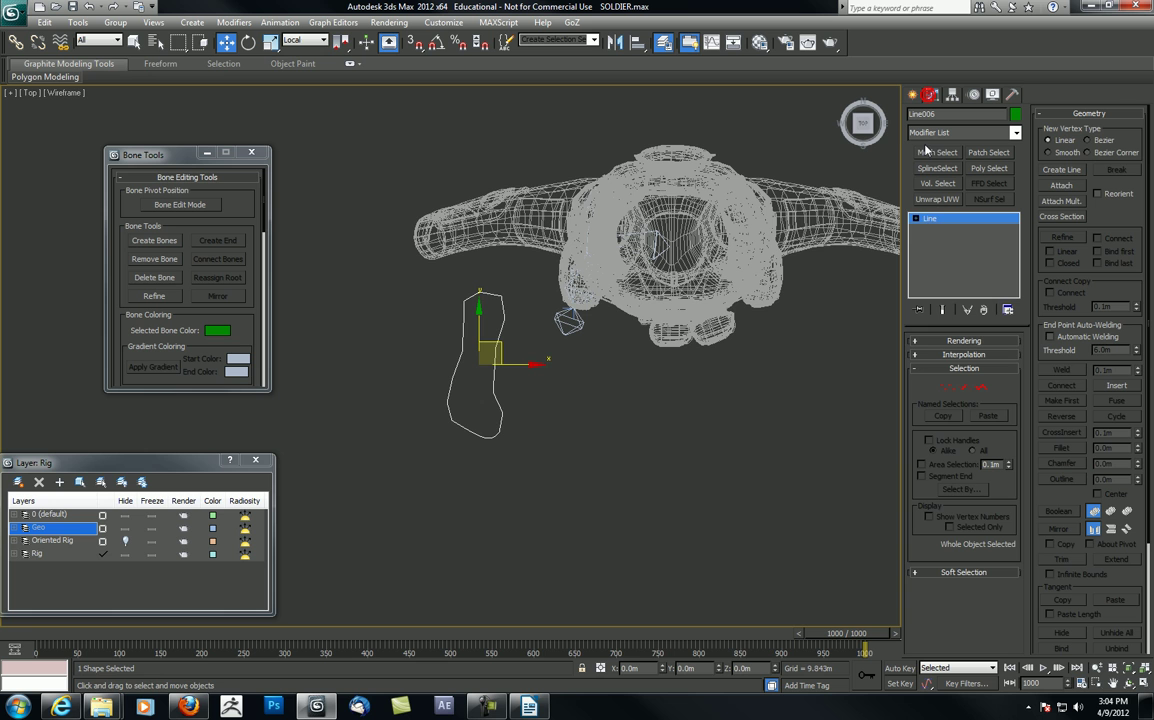
click(914, 219)
click(938, 229)
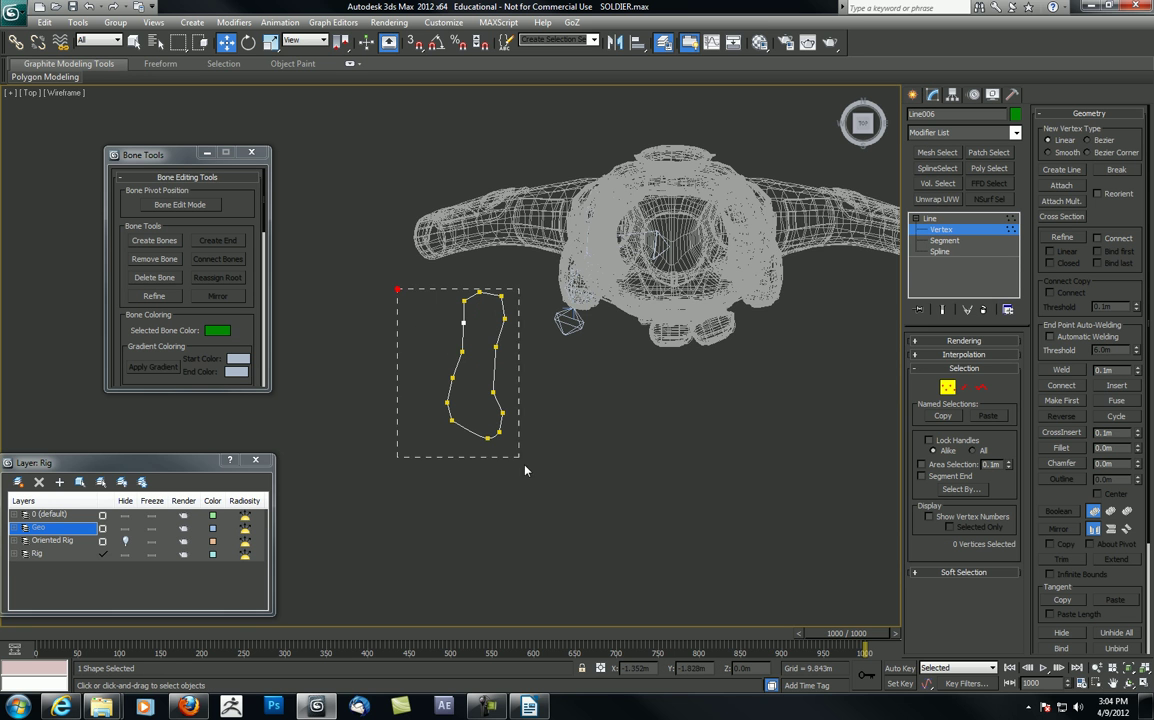
drag(525, 465, 527, 461)
right_click(490, 343)
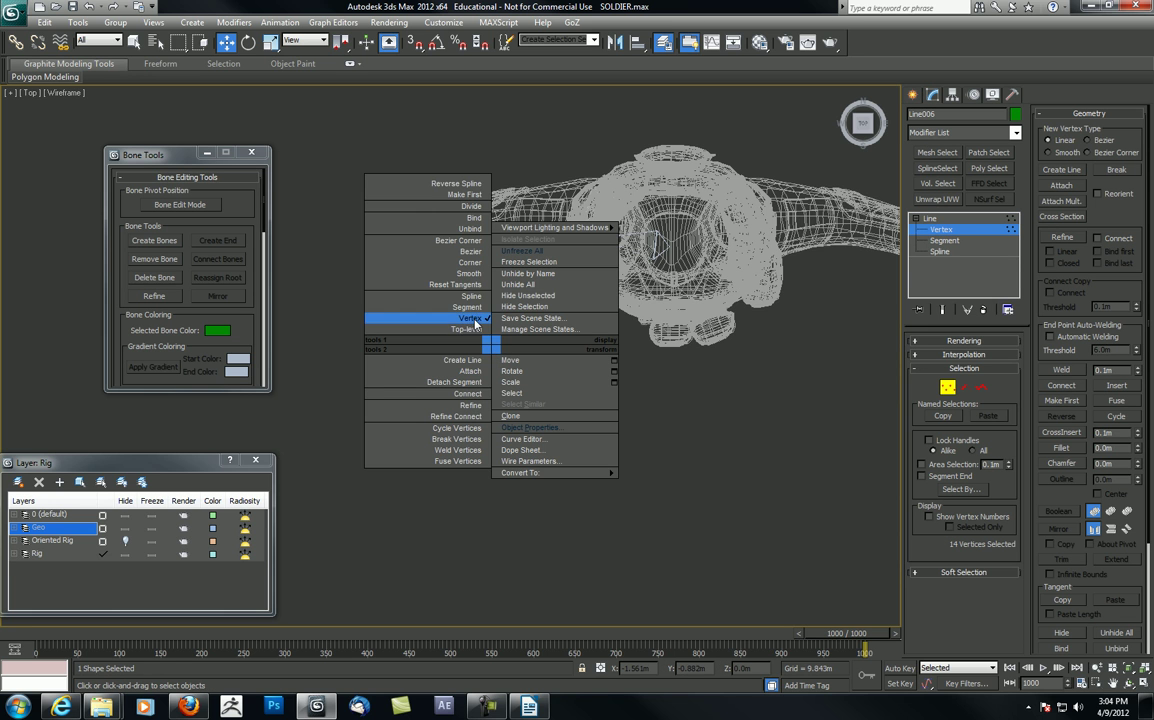
click(470, 273)
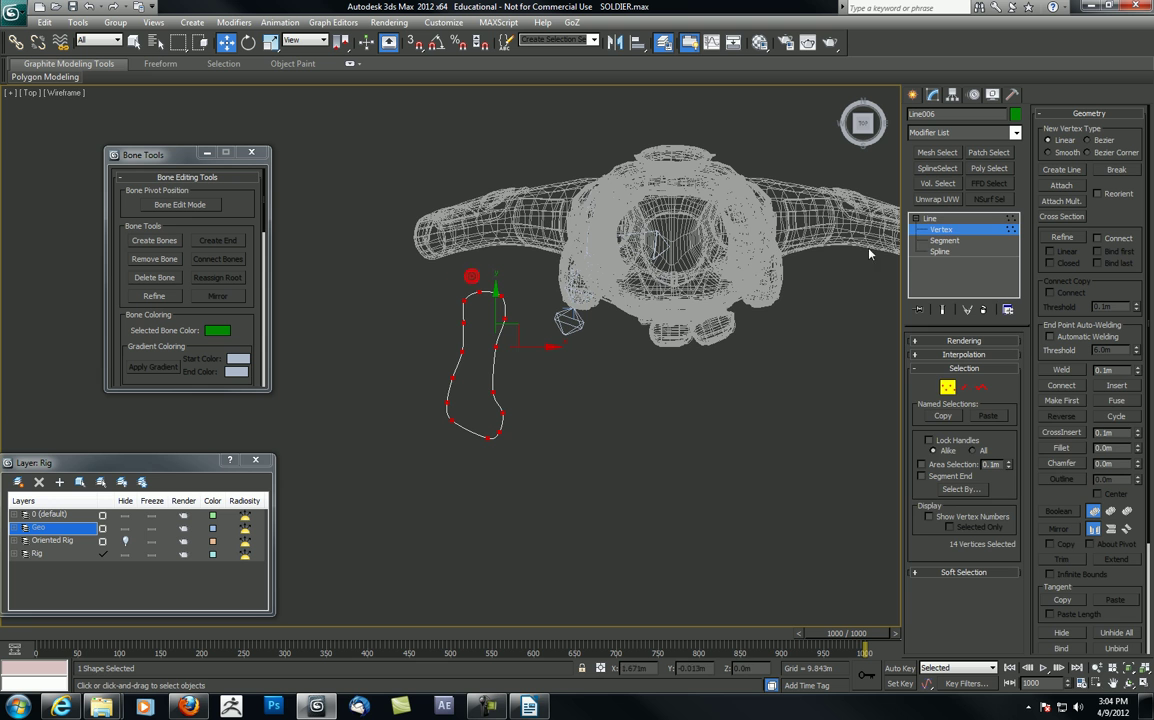
click(948, 219)
Move the footprint spline beneath the soldier's right foot and rotate it slightly about Z to match the foot's direction
drag(506, 343, 604, 247)
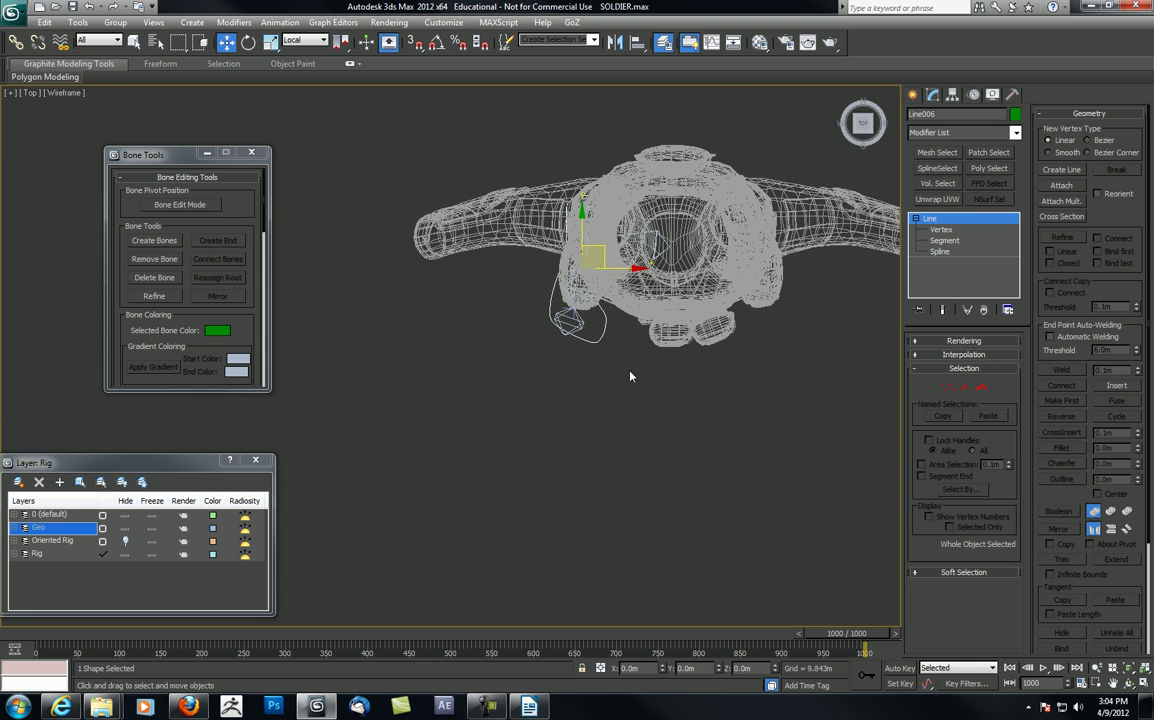
alt+middle_drag(628, 376, 741, 275)
drag(578, 228, 528, 305)
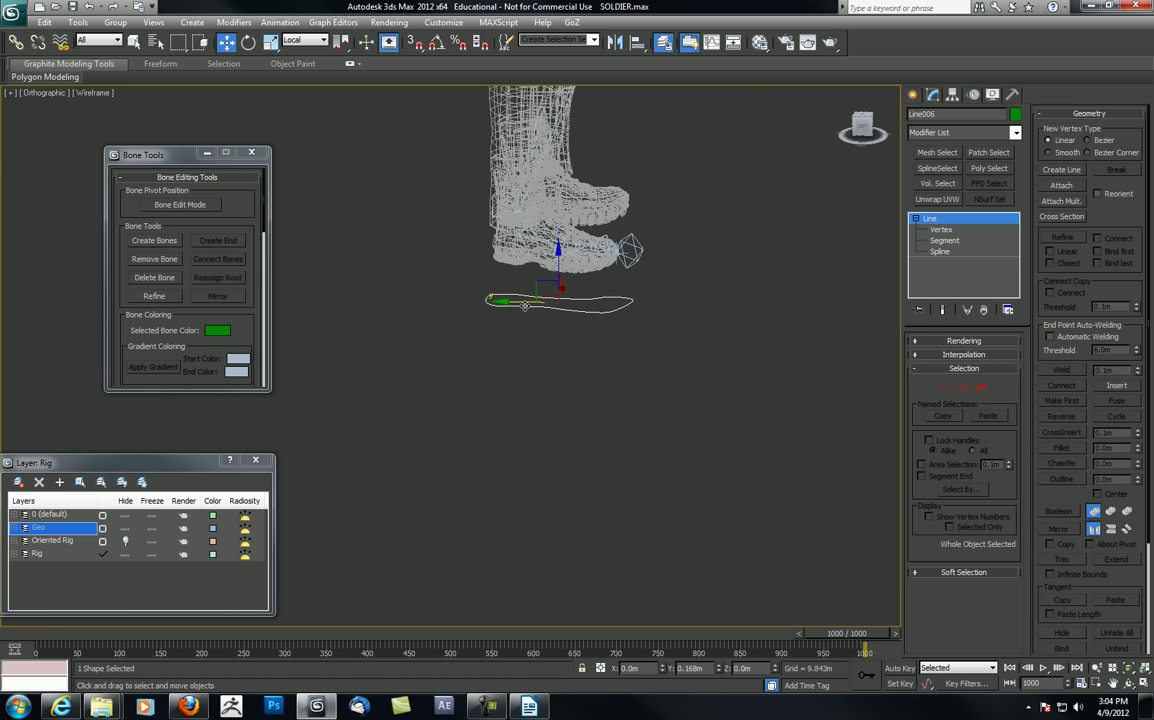
alt+middle_drag(528, 305, 593, 311)
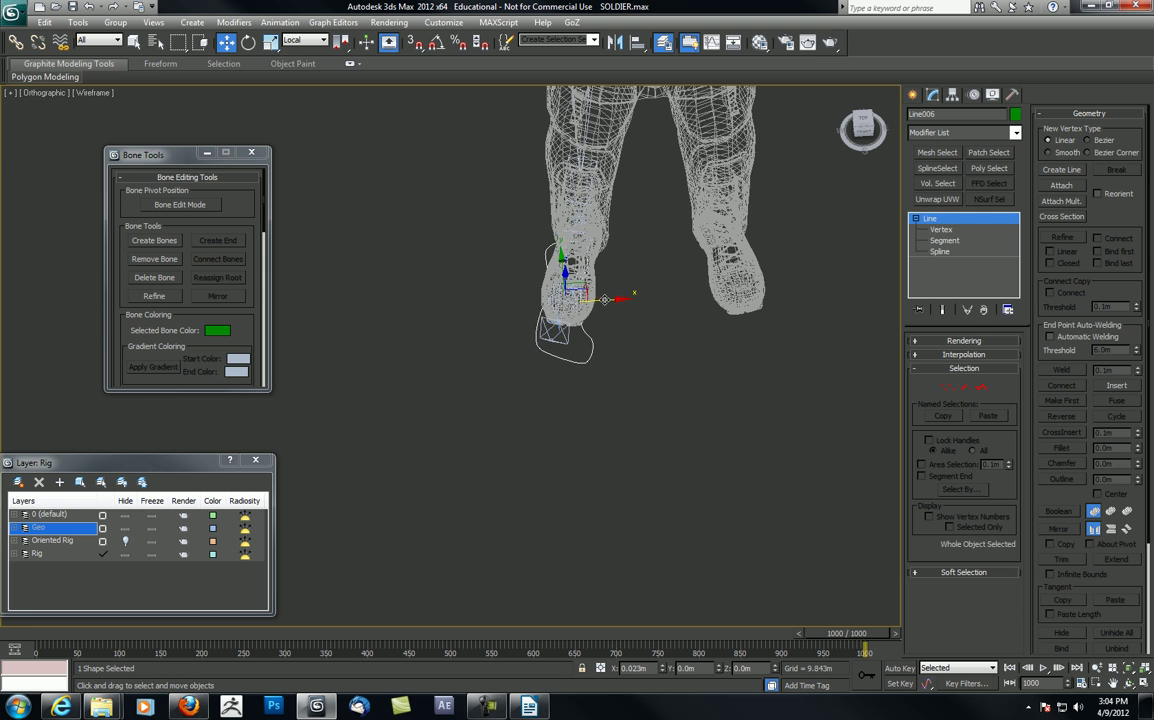
key(e)
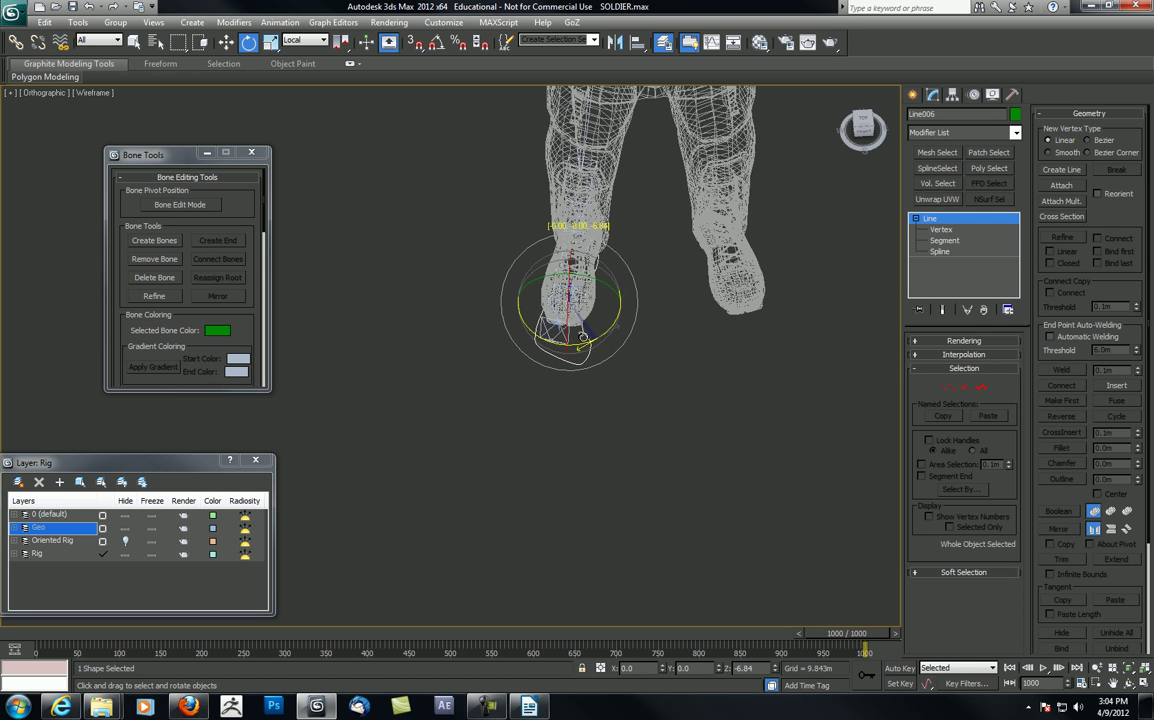
alt+middle_drag(594, 337, 419, 280)
Set the selection filter to Bone and select the heel bone inside the right boot
key(w)
scroll(518, 290, up, 5)
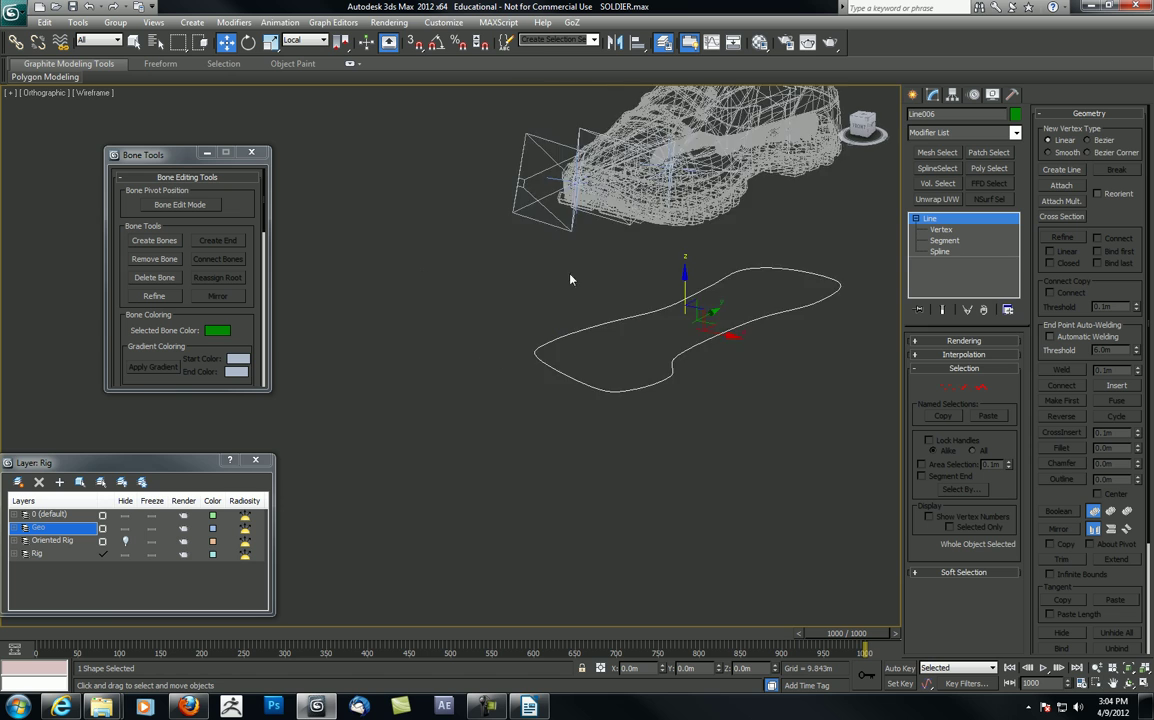
middle_drag(718, 224, 580, 303)
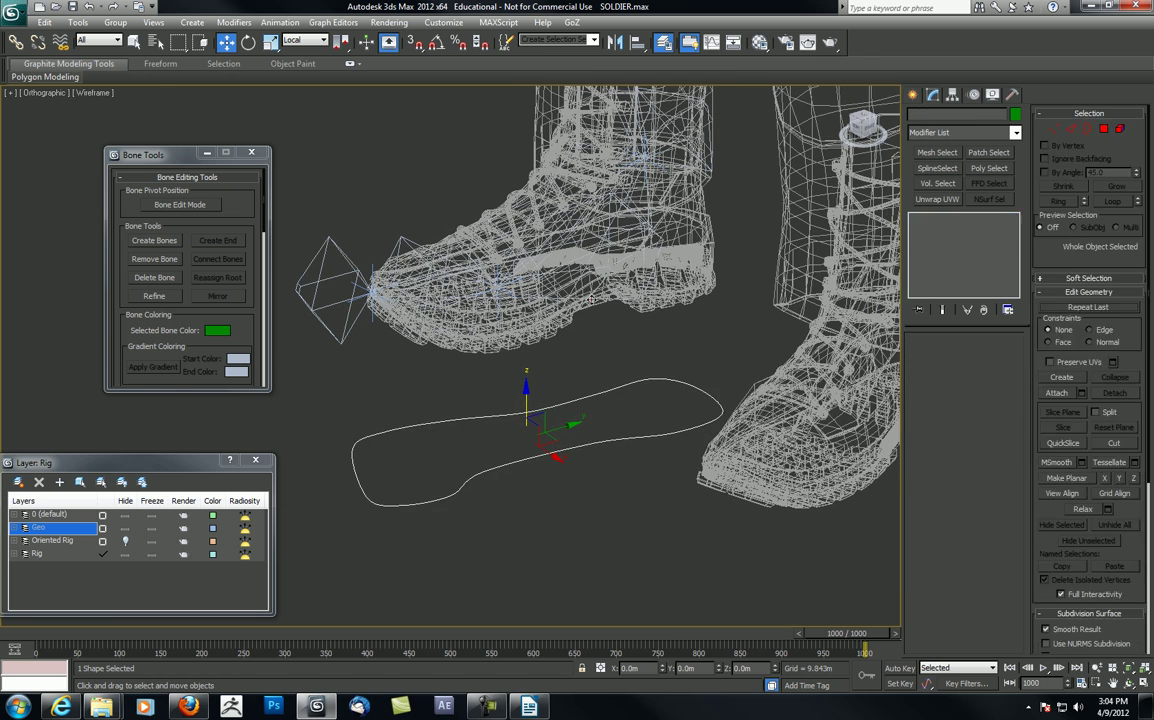
click(591, 300)
click(534, 271)
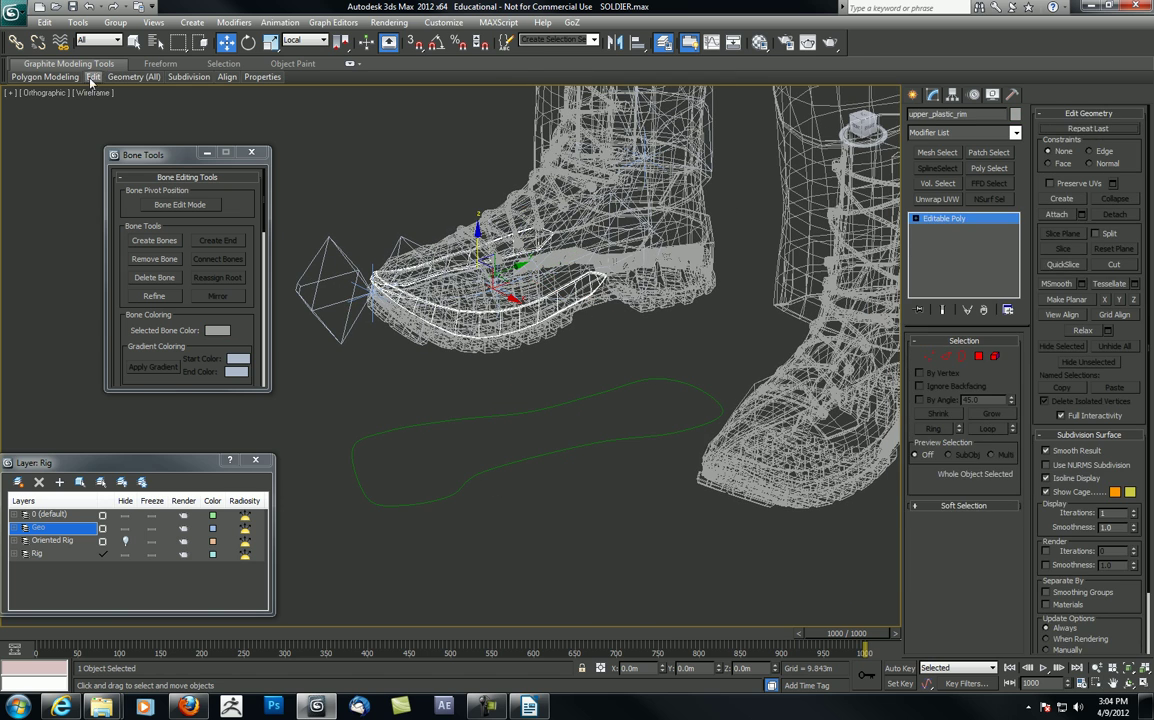
click(90, 40)
click(85, 132)
click(619, 333)
click(616, 300)
Try moving the heel bone with the soldier mesh displayed, and undo the move
alt+middle_drag(595, 290, 587, 322)
scroll(587, 322, down, 4)
drag(528, 311, 555, 300)
key(ctrl+z)
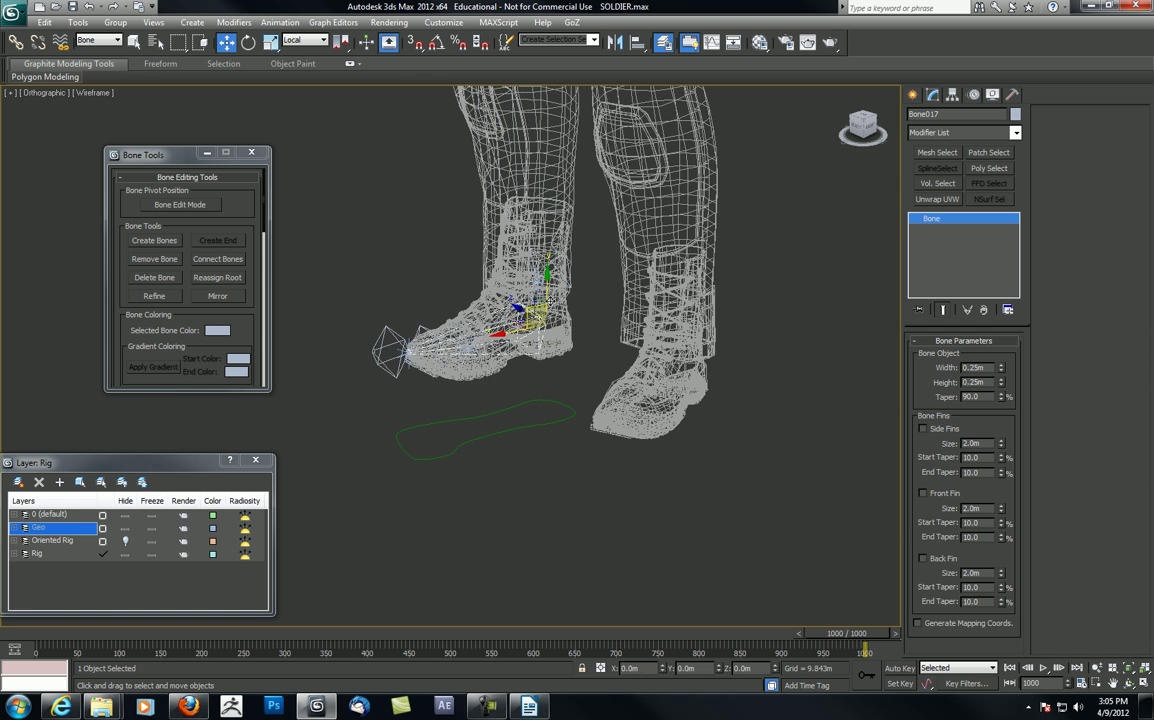
Set the selection filter to All, hide the Geo layer, and link the heel bone to the footprint spline
middle_drag(437, 225, 510, 232)
click(16, 42)
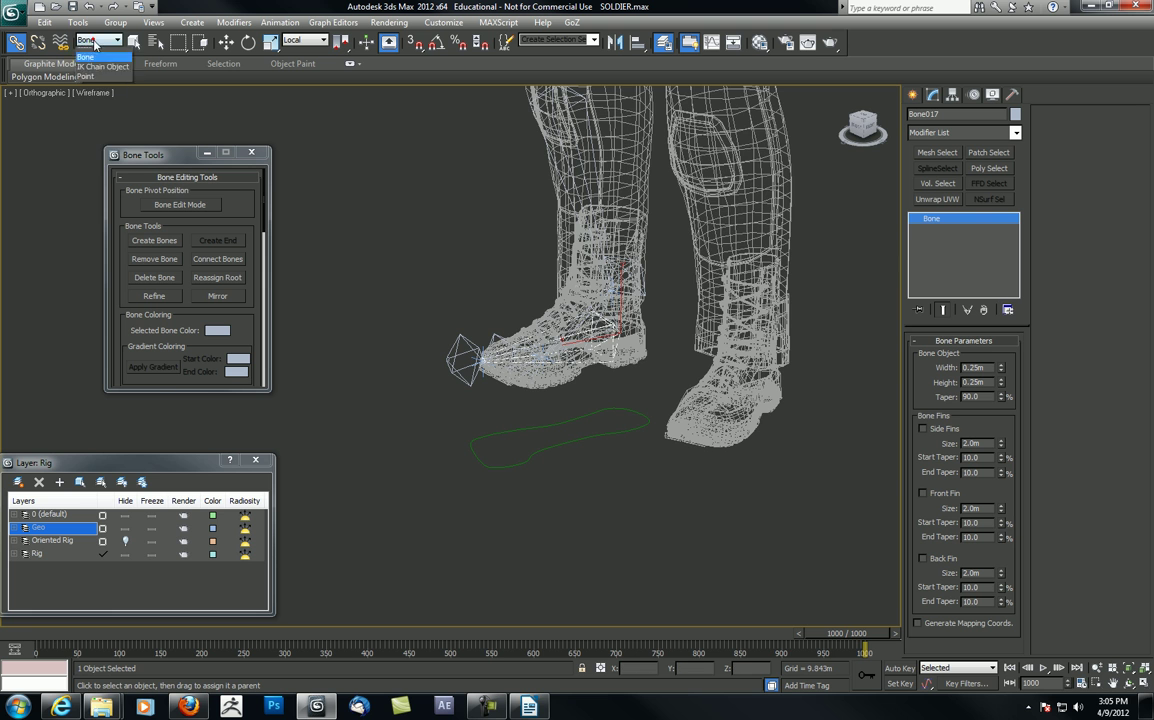
click(100, 40)
click(96, 52)
scroll(540, 331, up, 2)
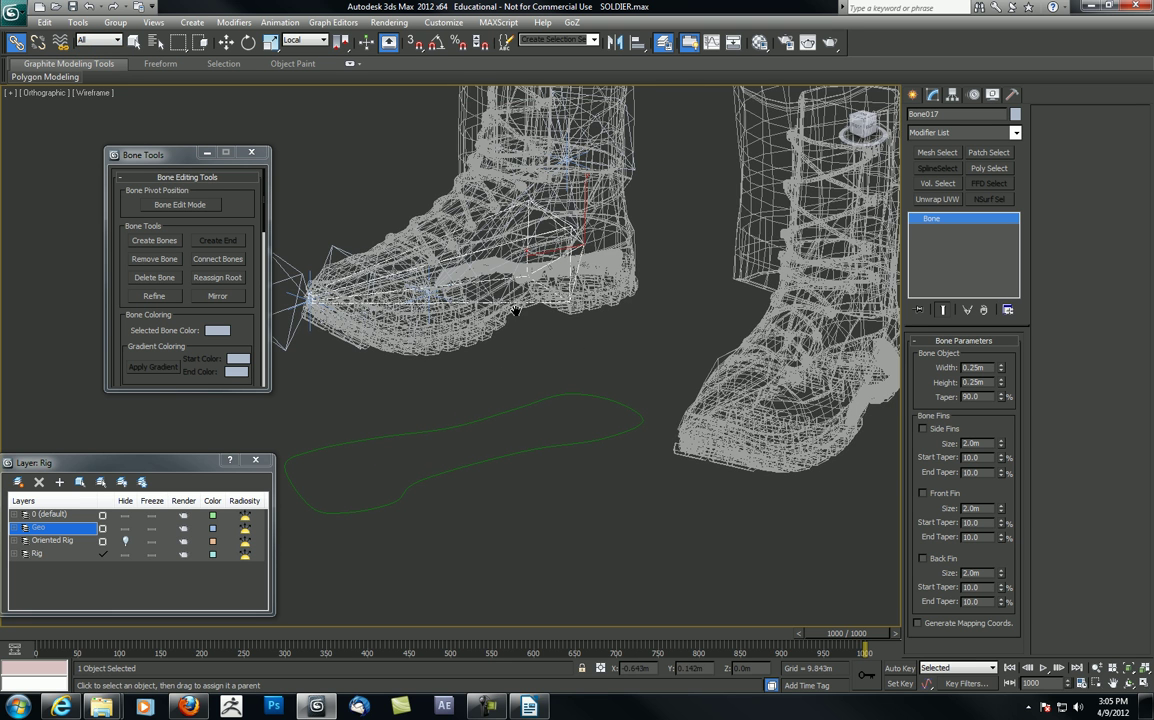
scroll(540, 331, up, 2)
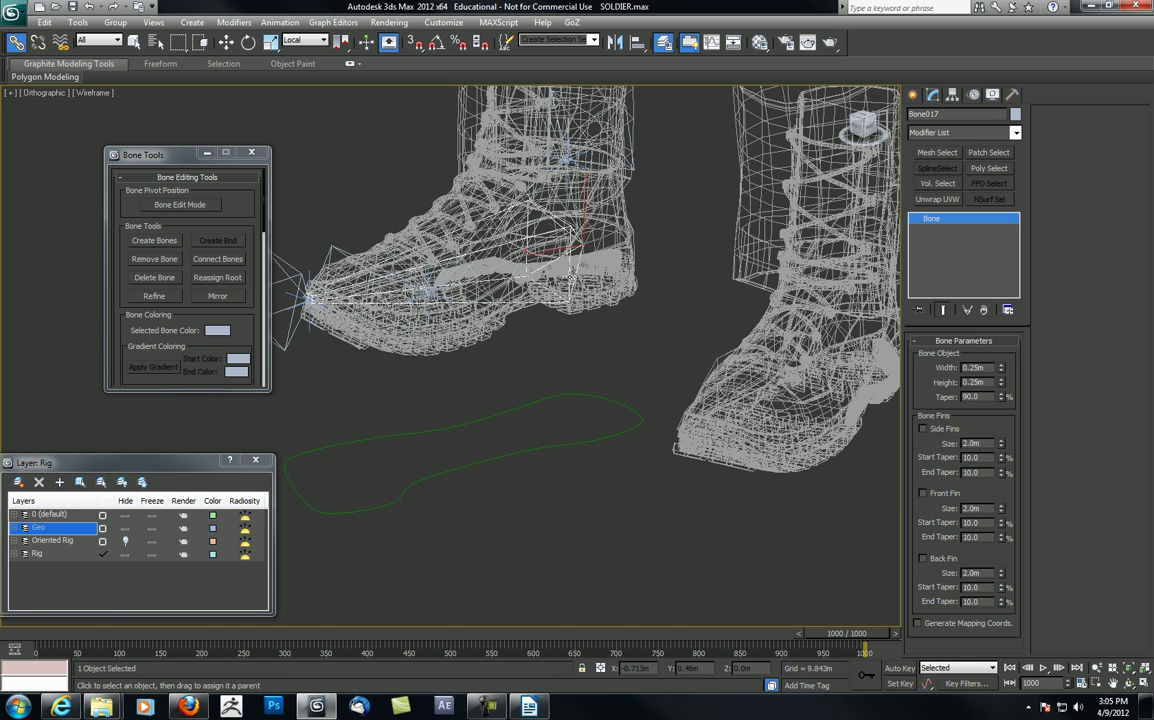
click(125, 528)
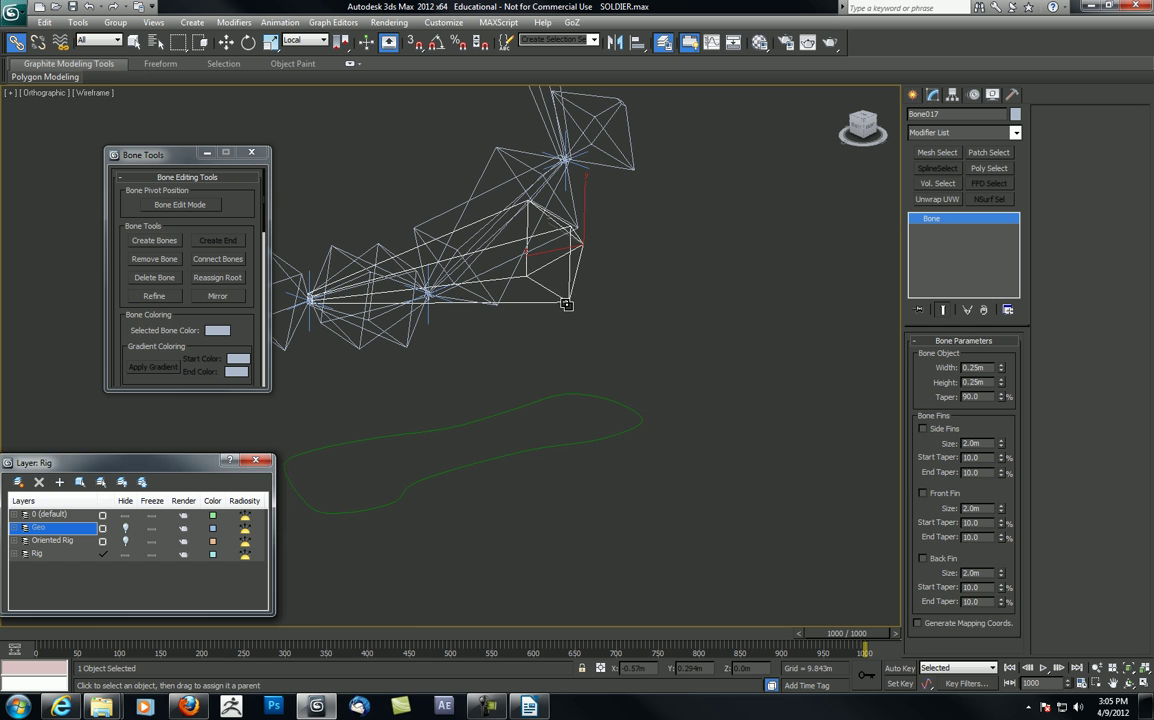
drag(566, 304, 563, 338)
drag(561, 394, 476, 379)
Test the link by moving the footprint spline upward, and undo the move
key(w)
scroll(532, 361, down, 6)
alt+middle_drag(476, 379, 513, 401)
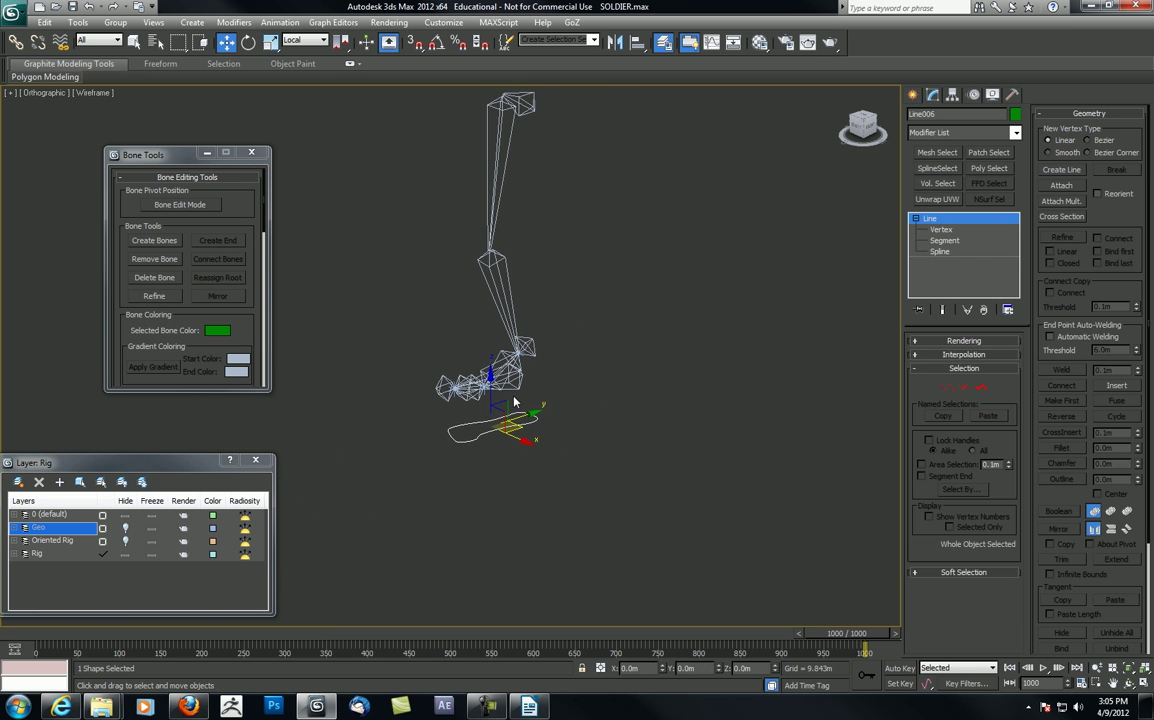
drag(517, 410, 520, 343)
key(ctrl+z)
middle_drag(495, 298, 516, 366)
scroll(562, 318, up, 3)
alt+middle_drag(516, 366, 542, 322)
middle_drag(542, 322, 513, 319)
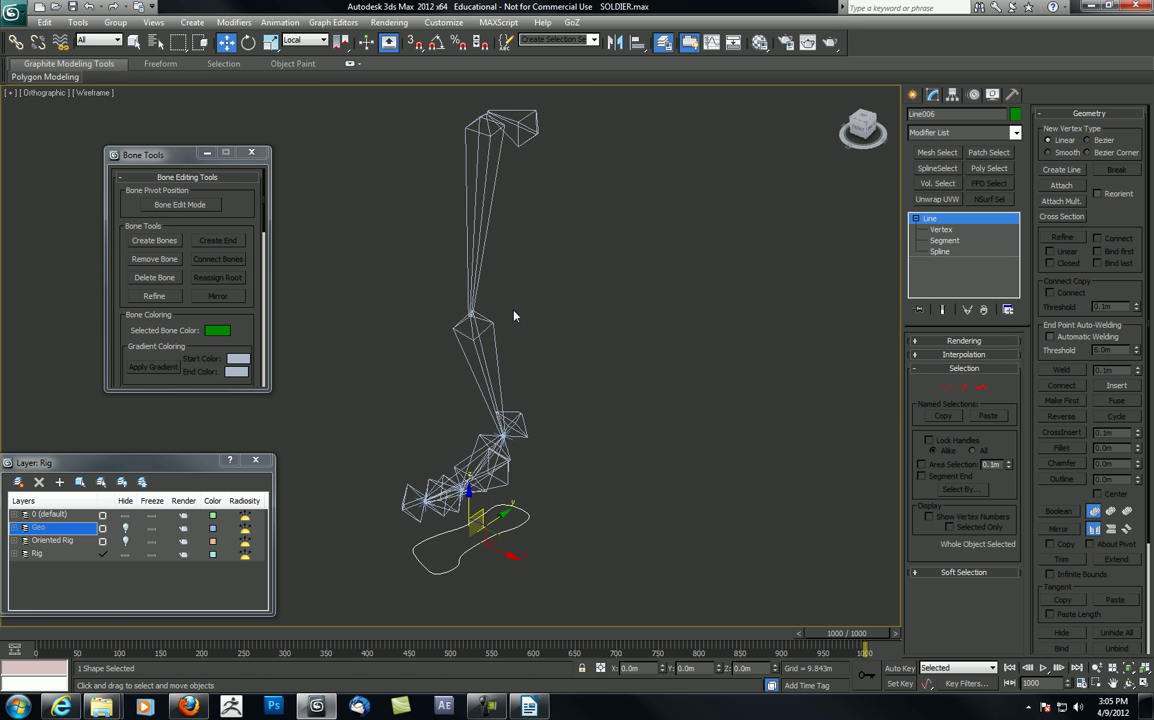
middle_drag(526, 412, 510, 391)
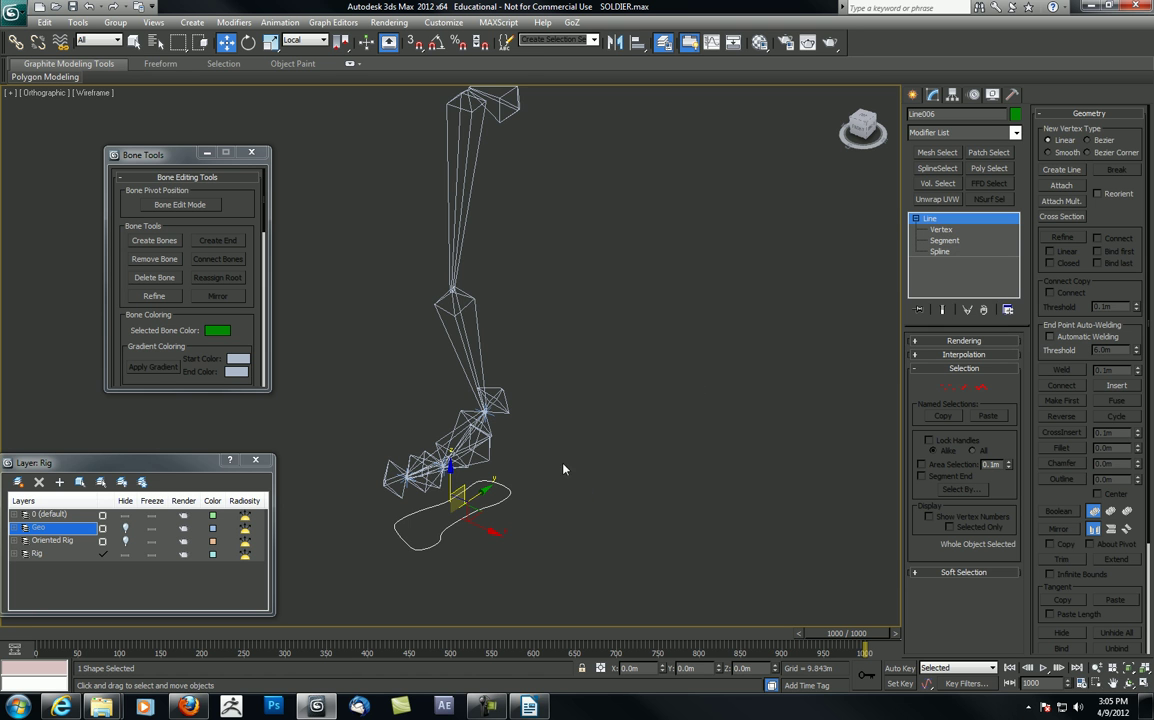
Try rotating the heel bone of the reverse-foot chain to test the foot pivot, and undo the rotation
alt+middle_drag(564, 469, 540, 420)
click(520, 438)
key(e)
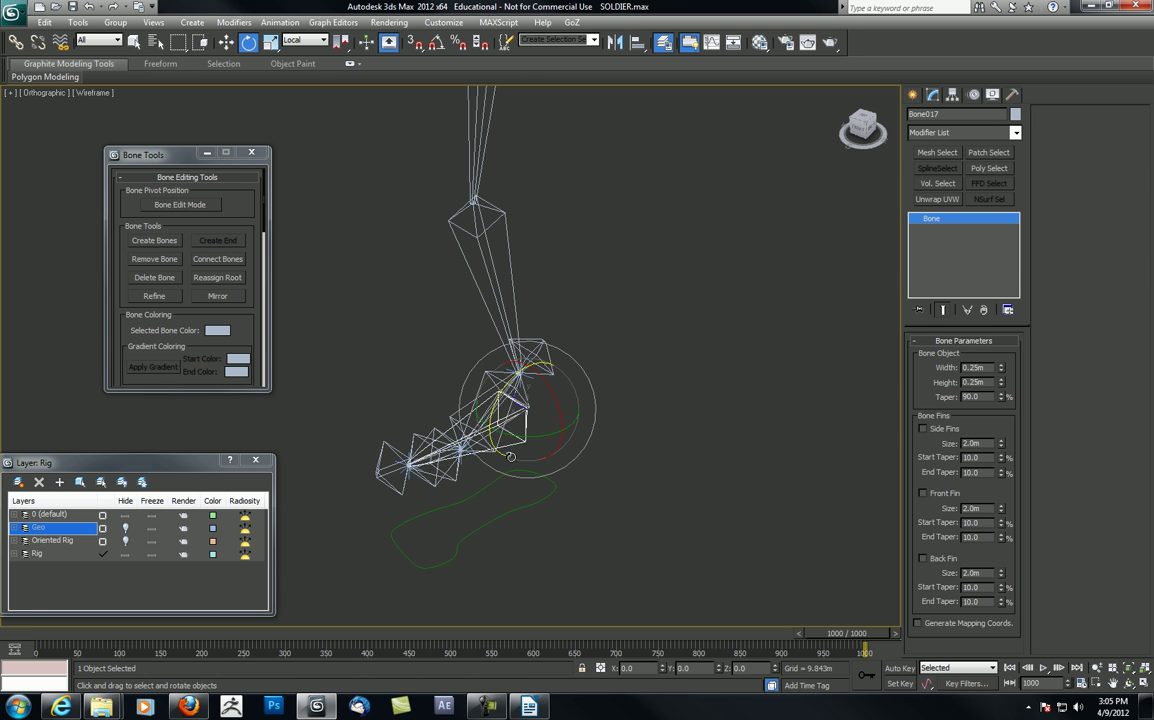
mouse_move(498, 412)
mouse_down()
mouse_move(502, 386)
mouse_move(501, 400)
mouse_up()
key(ctrl+z)
Try rotating the toe-to-ball bone and the ball-to-ankle bone of the reverse-foot chain, undoing each rotation
click(418, 440)
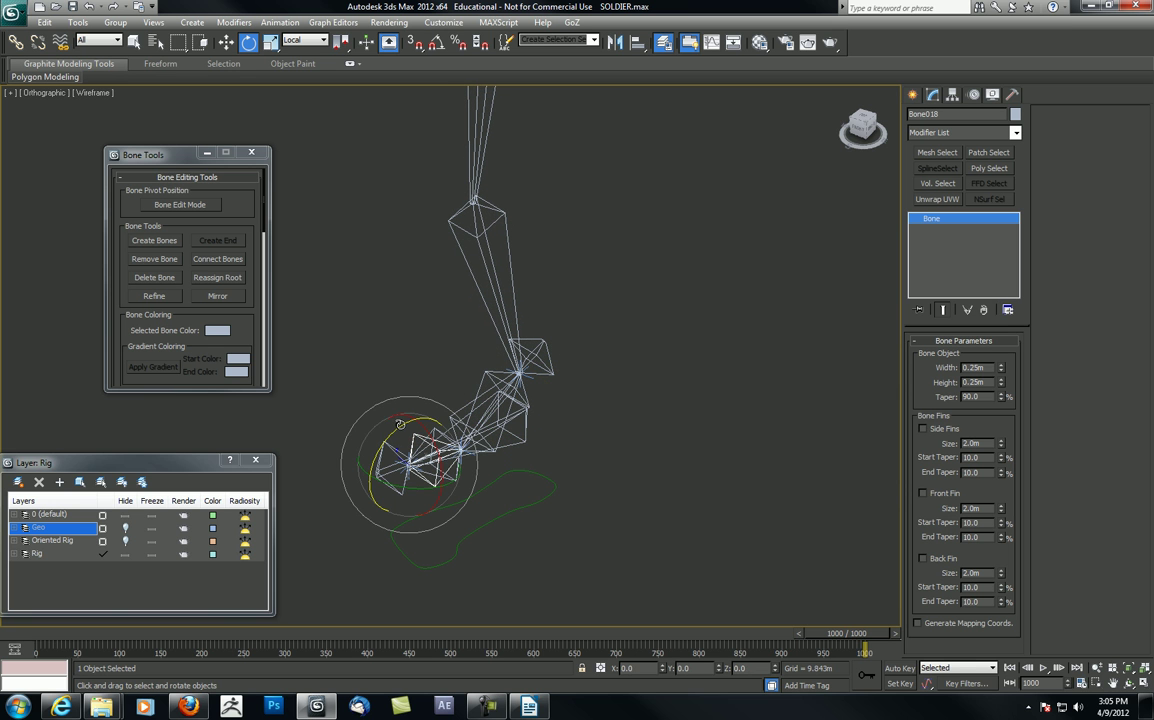
drag(400, 425, 363, 447)
click(464, 409)
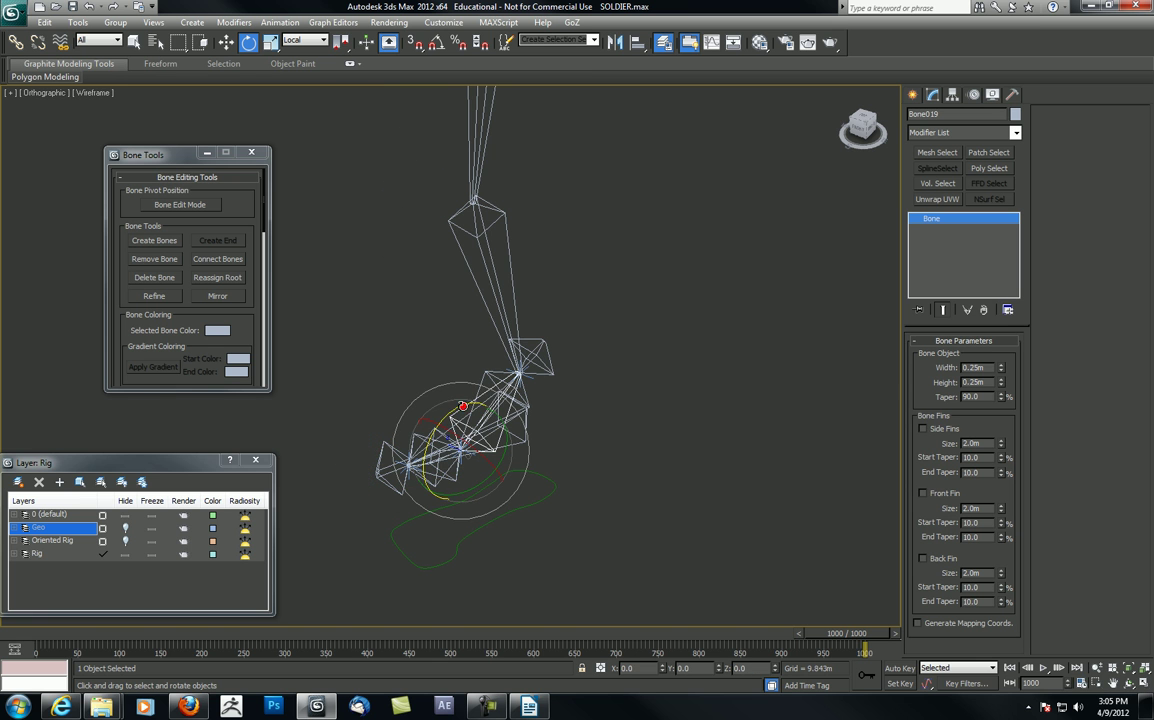
drag(464, 407, 516, 362)
key(ctrl+z)
Select the heel bone of the reverse-foot chain again
click(417, 436)
click(508, 445)
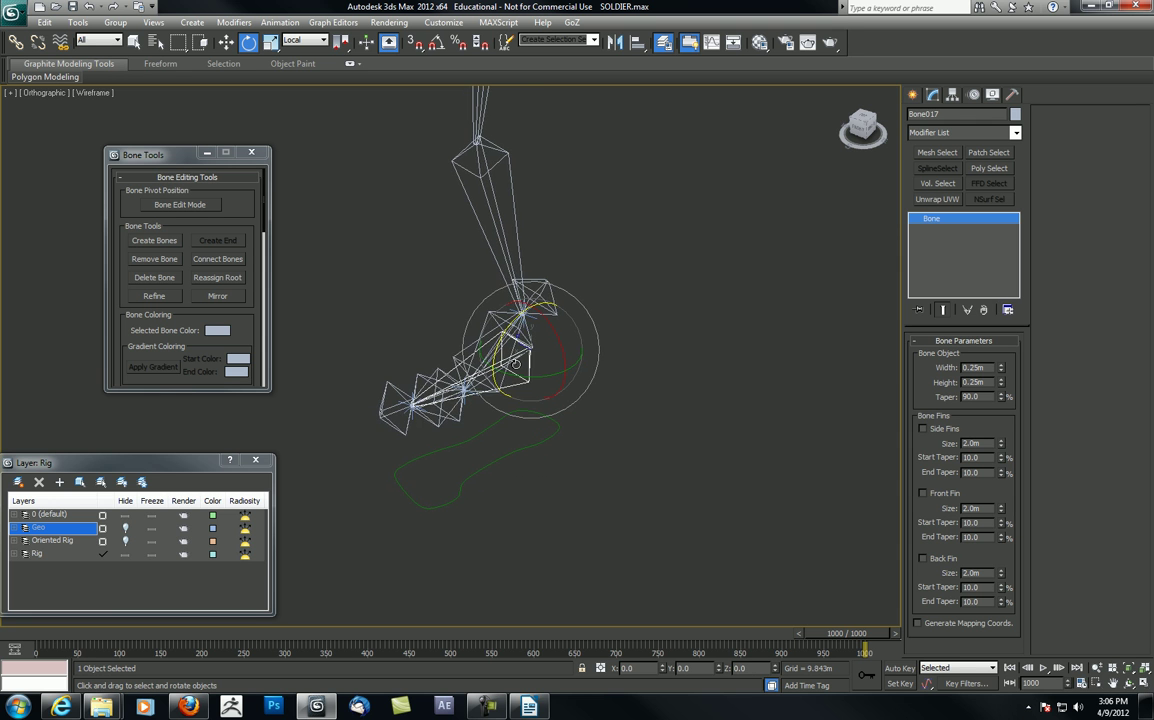
middle_drag(509, 391, 642, 387)
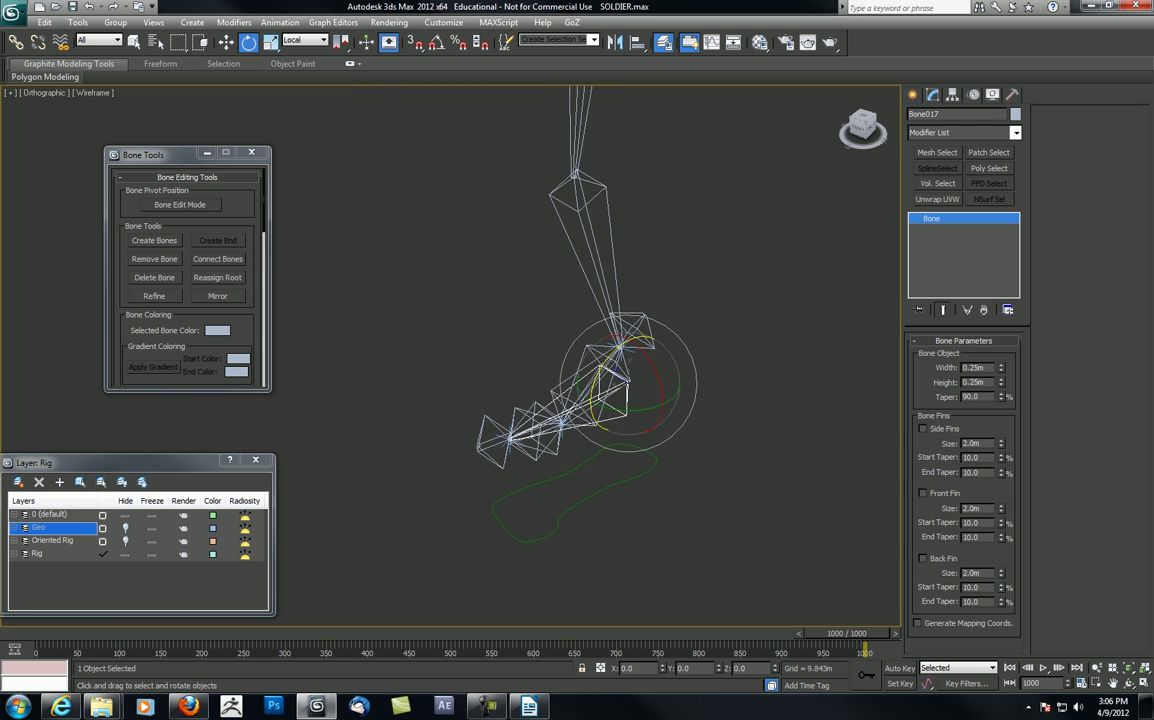